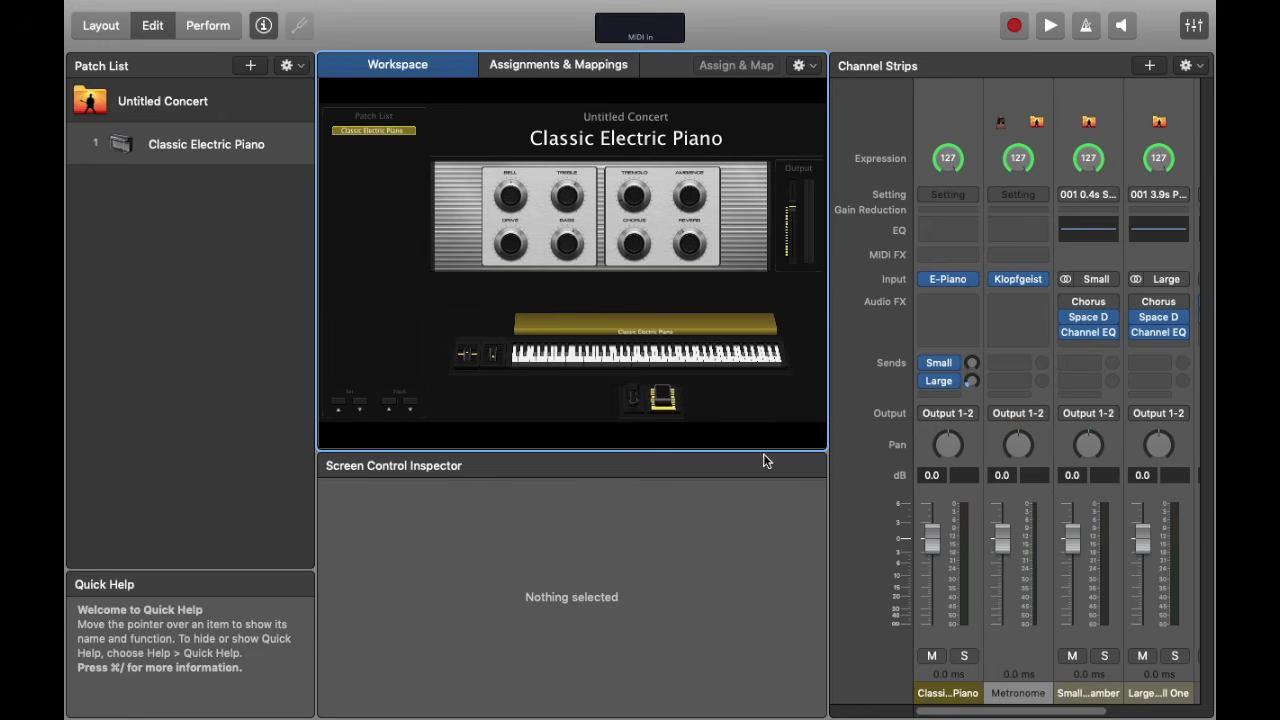
Assign the onscreen keyboard in the layout to the A-PRO hardware keyboard on MIDI channel 5.
click(684, 353)
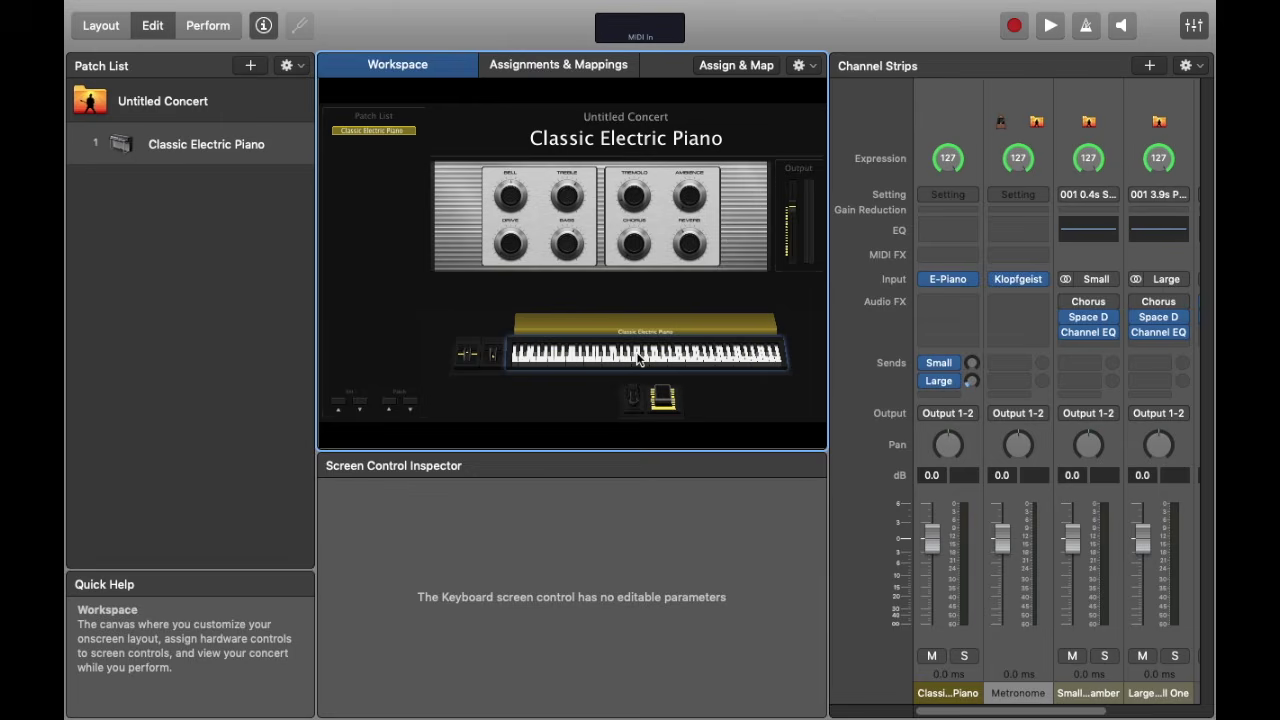
click(100, 25)
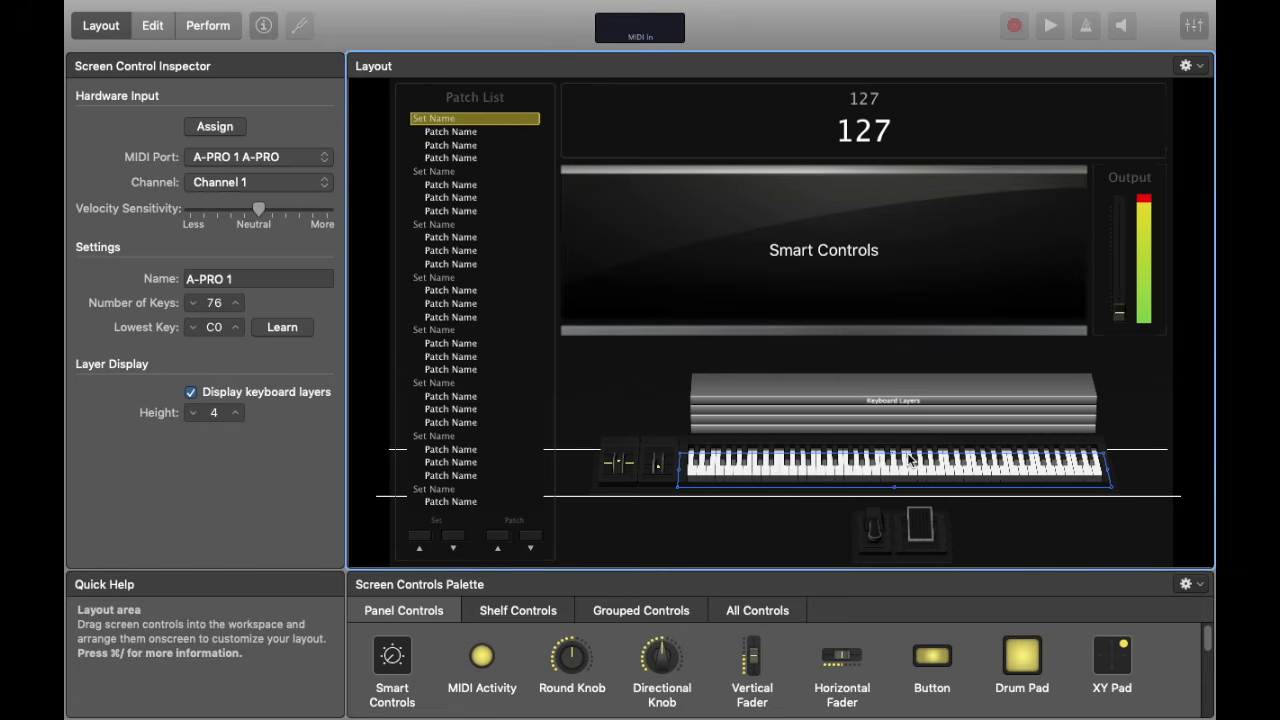
click(215, 127)
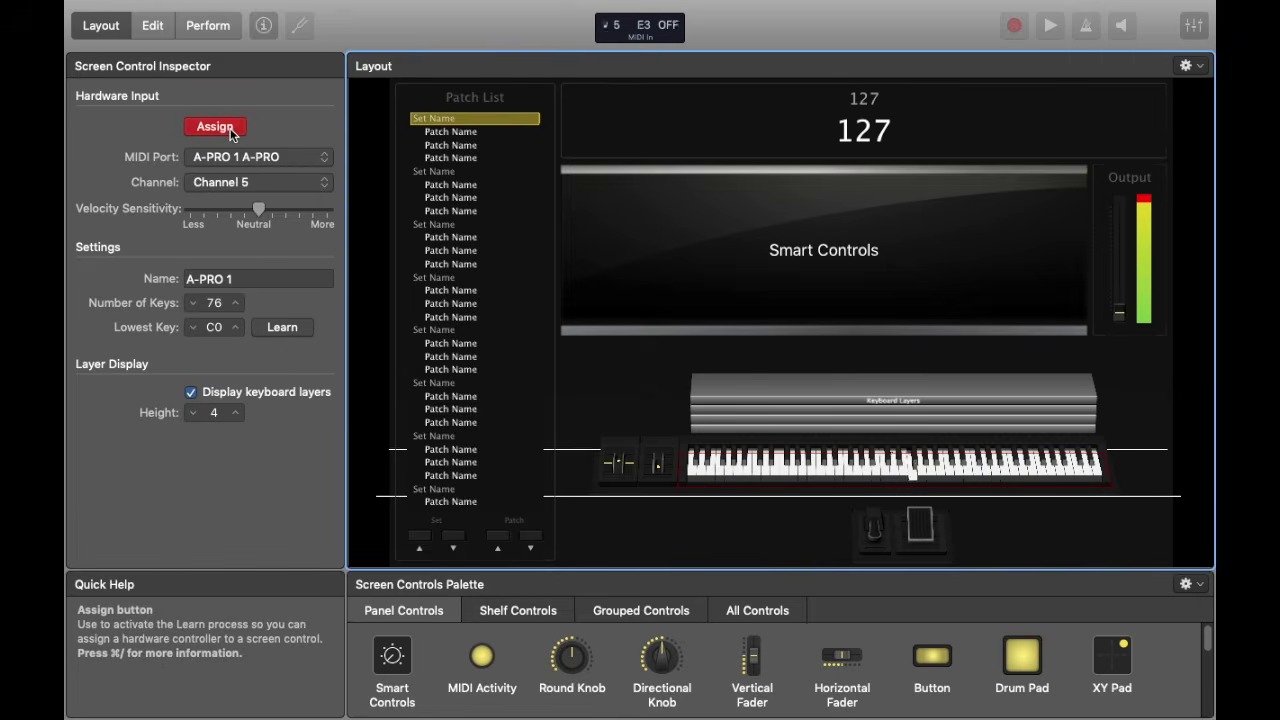
Assign the A-PRO controller's pitch bend lever on channel 5 to the onscreen pitch bend and modulation wheels, and end assigning.
click(618, 464)
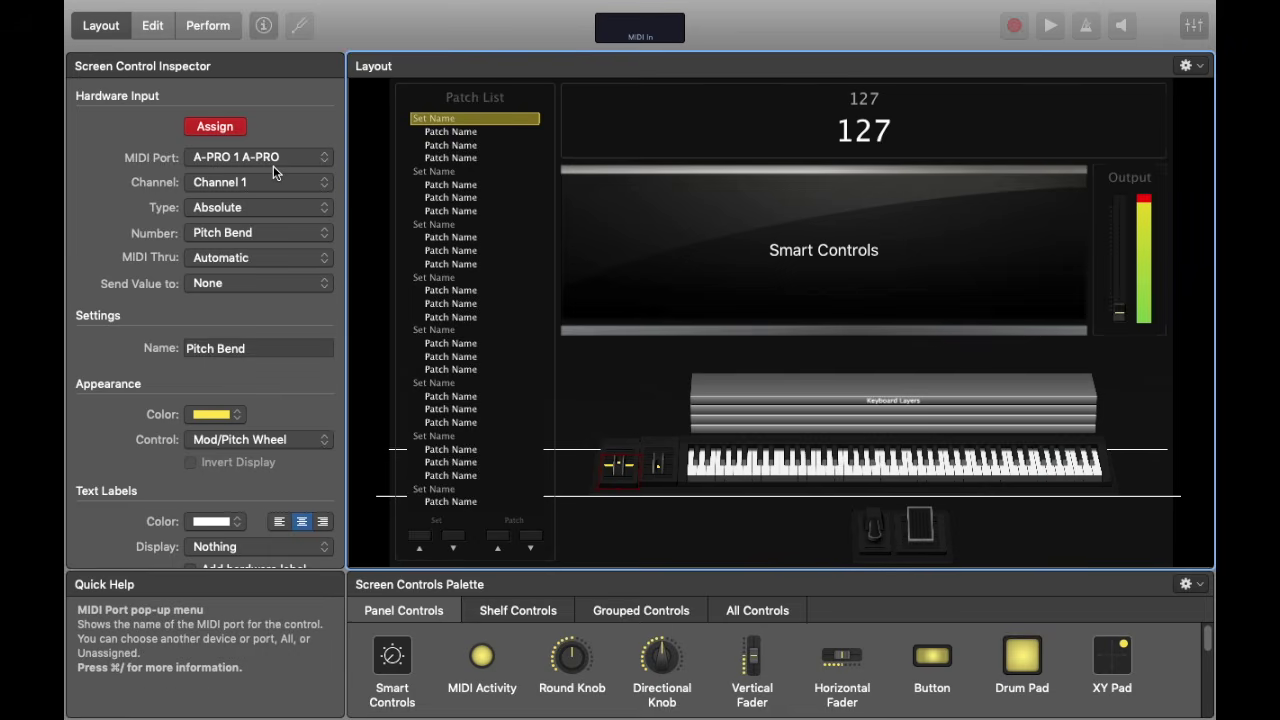
click(665, 463)
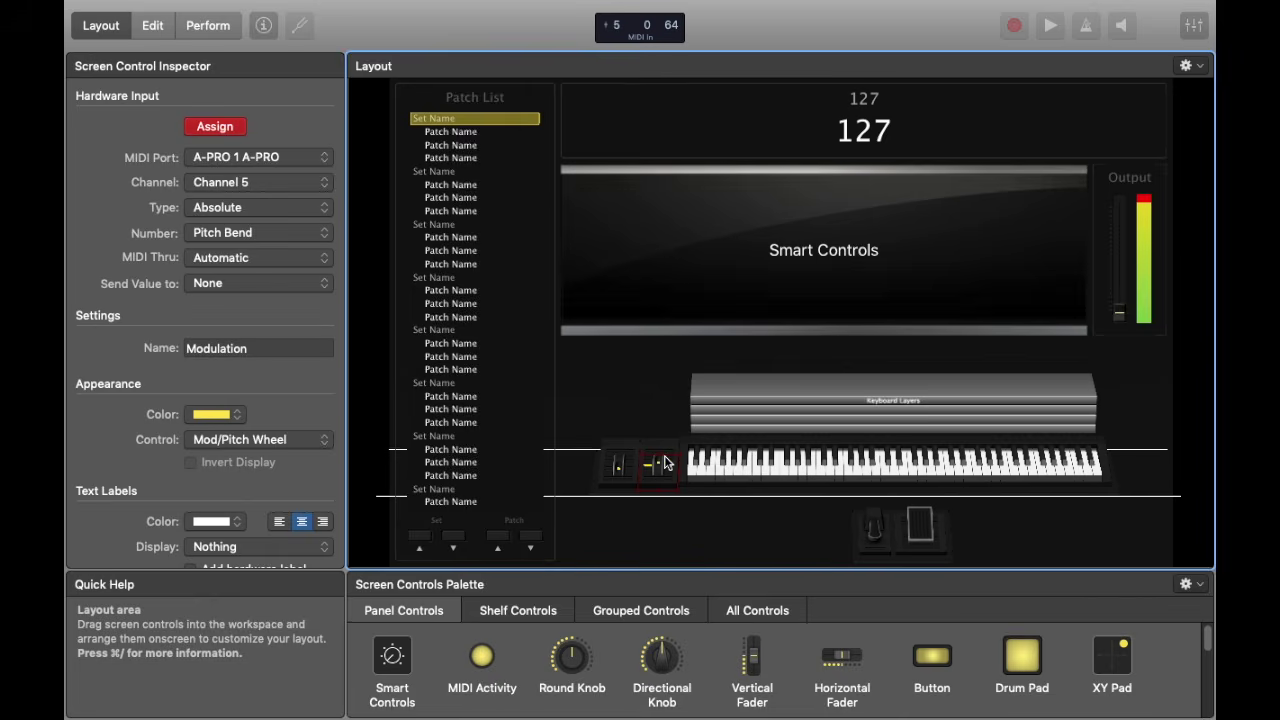
click(240, 128)
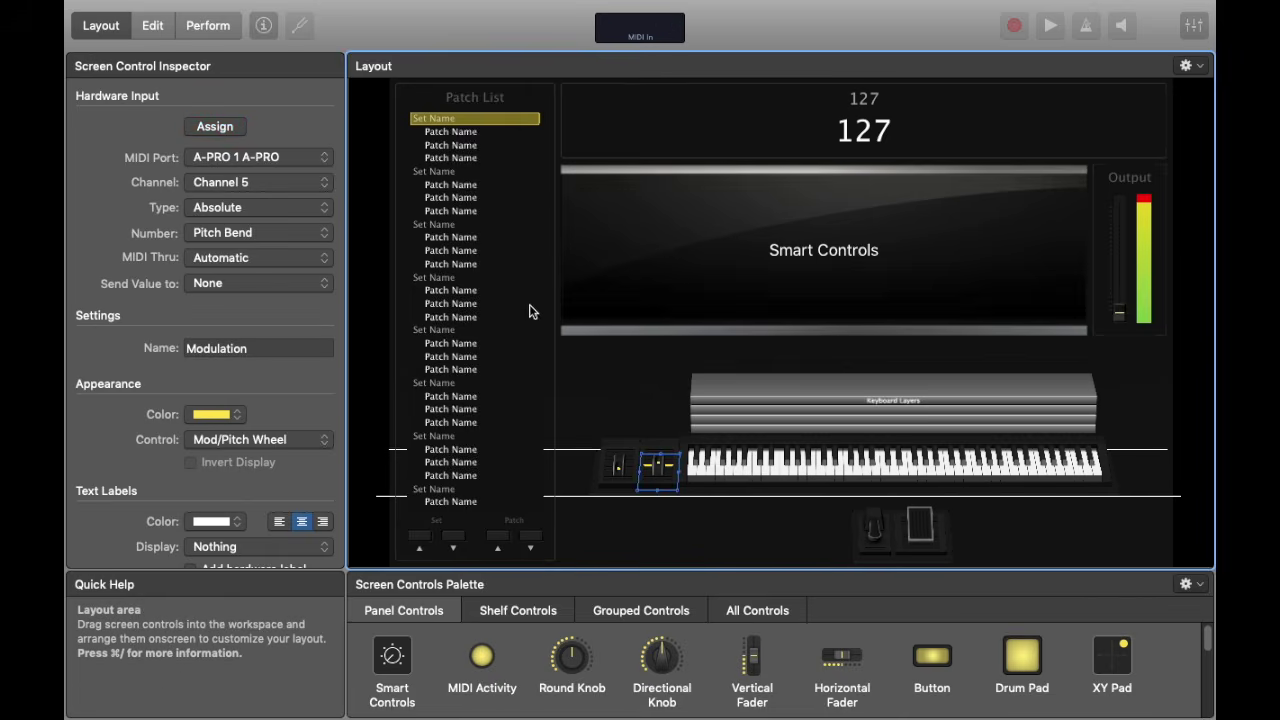
Return to editing the concert and load the stereo Audio Modeling SWAM Bass Flute 3 as the Classic Electric Piano channel's instrument.
click(147, 32)
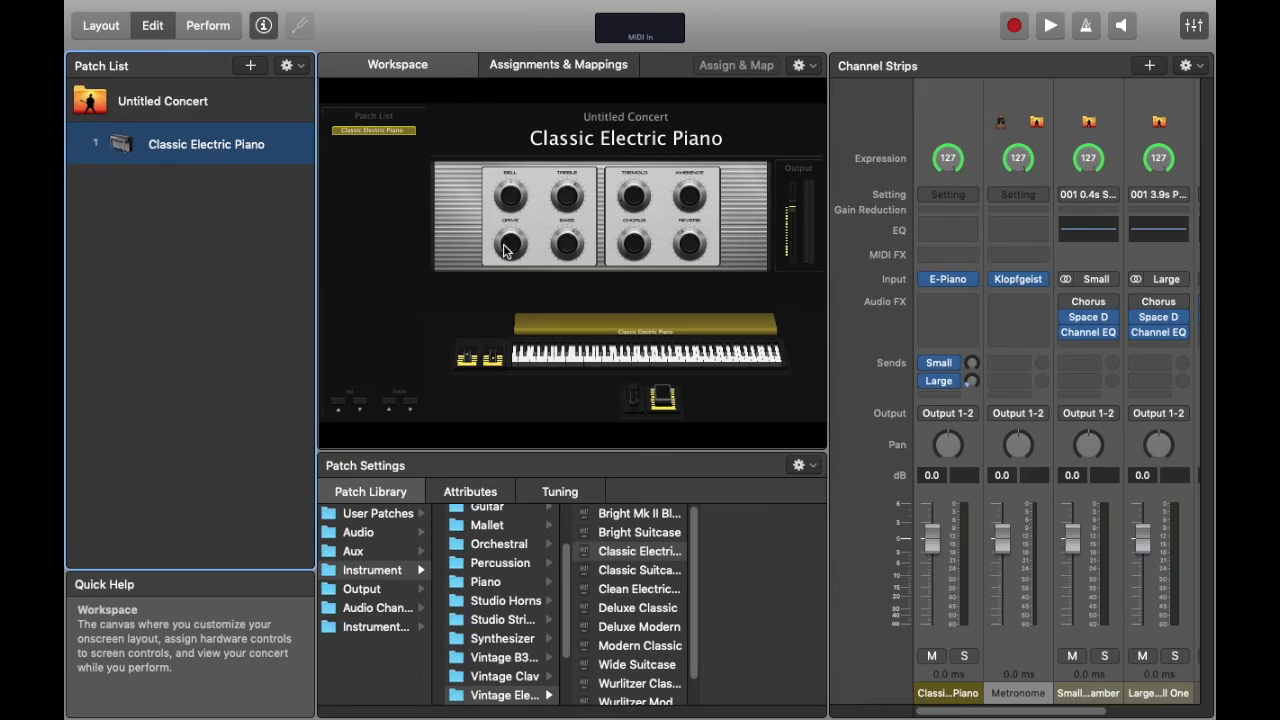
click(948, 279)
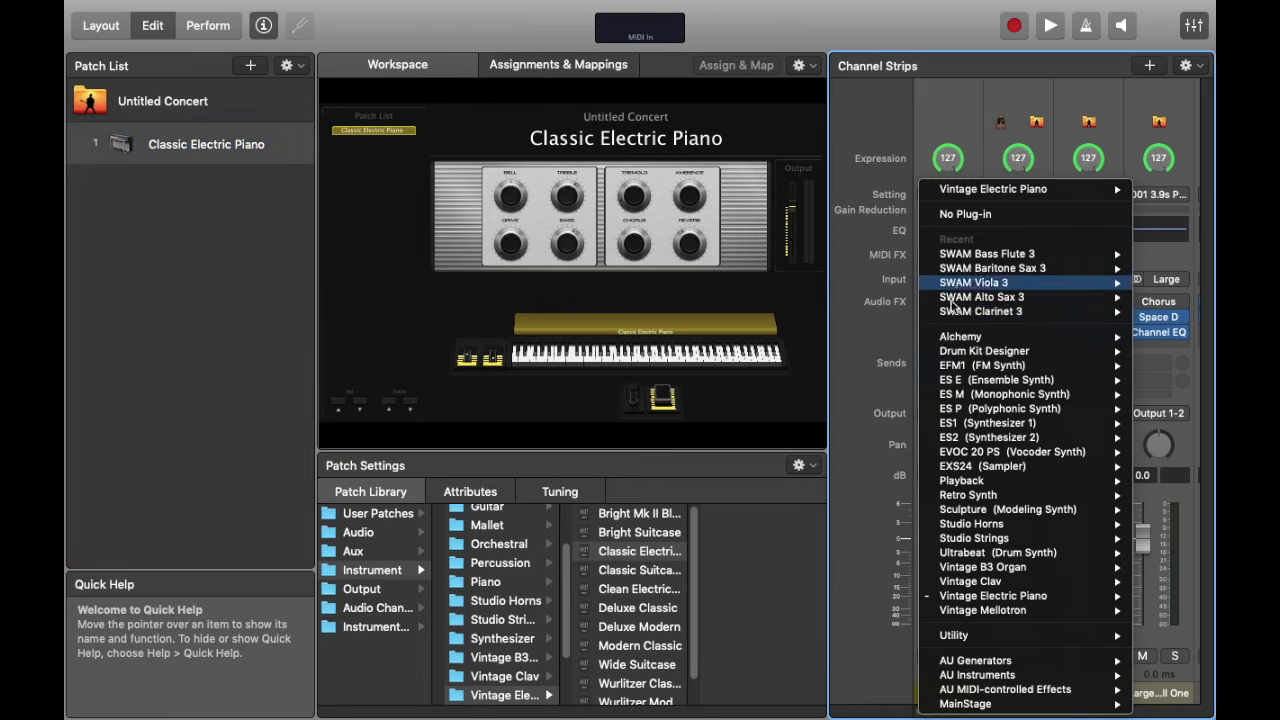
mouse_move(978, 675)
mouse_move(870, 677)
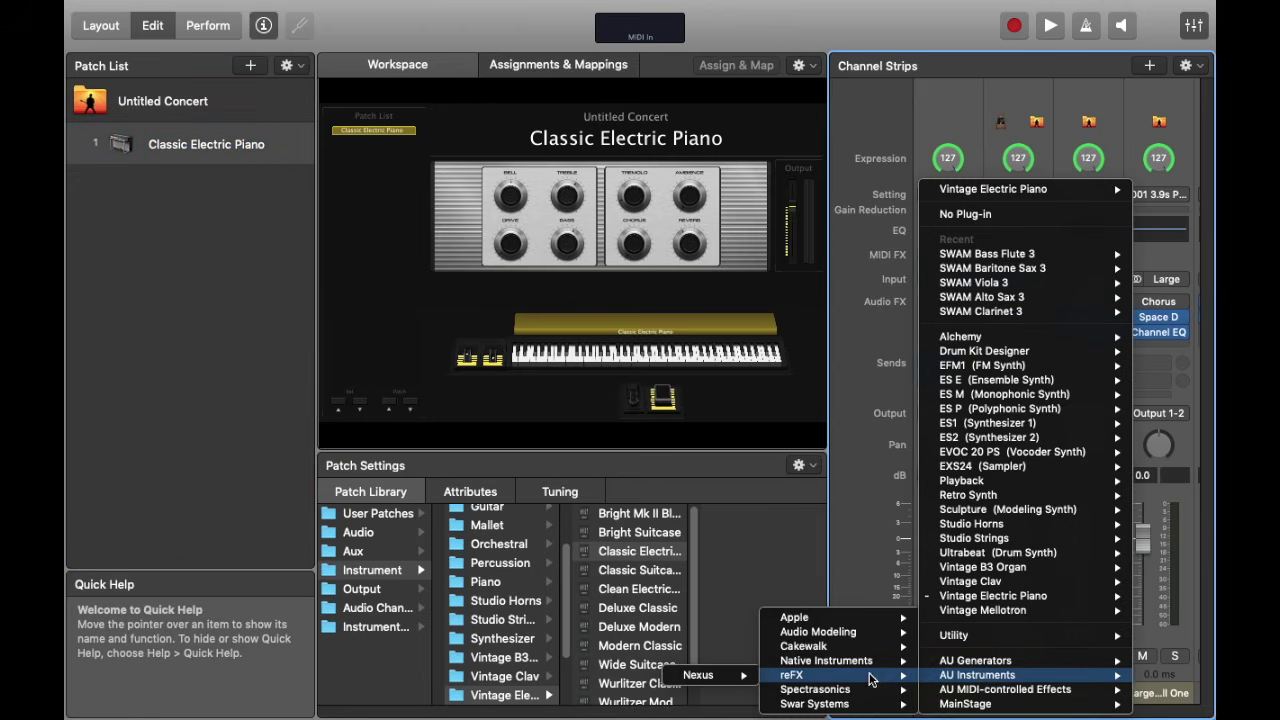
mouse_move(840, 633)
mouse_move(735, 622)
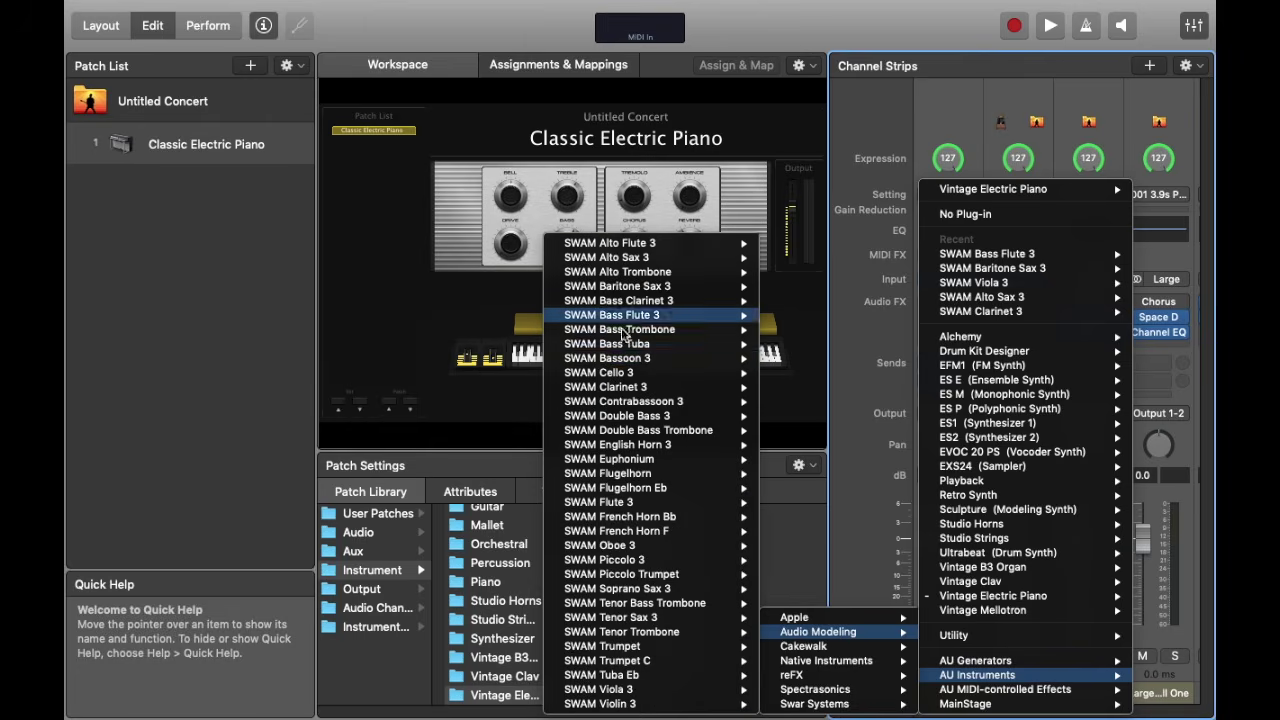
mouse_move(628, 450)
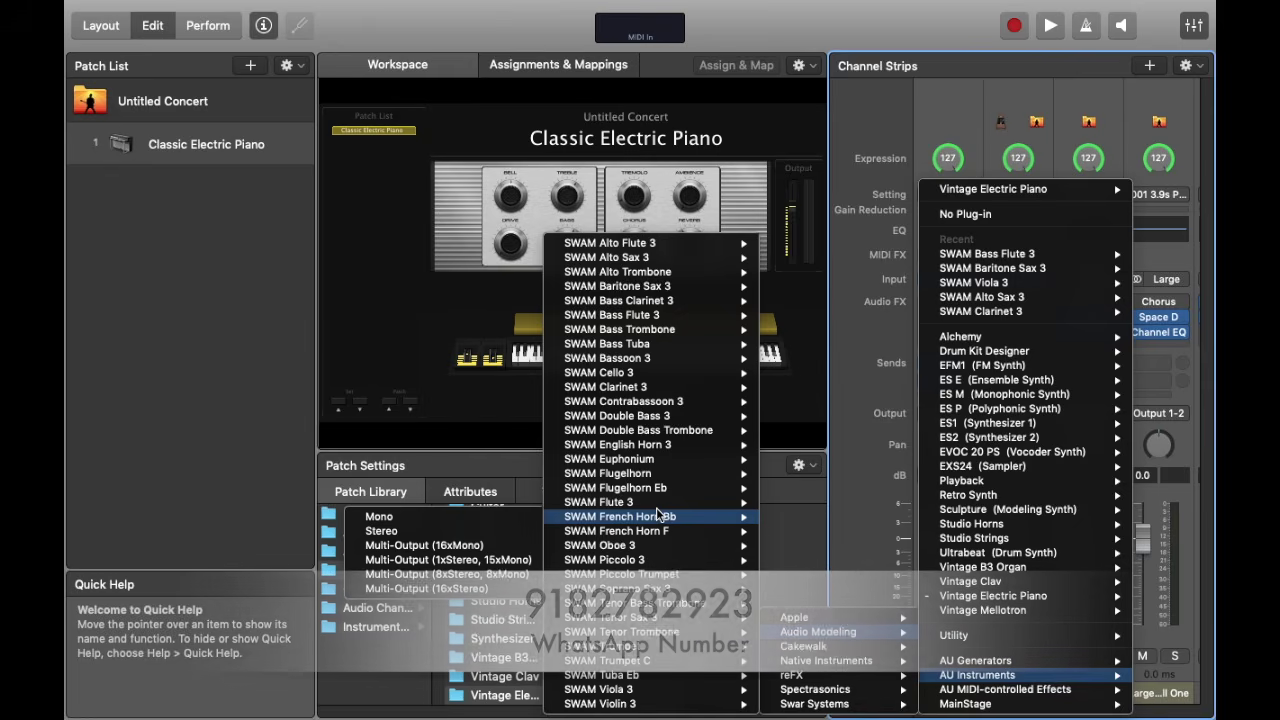
mouse_move(658, 350)
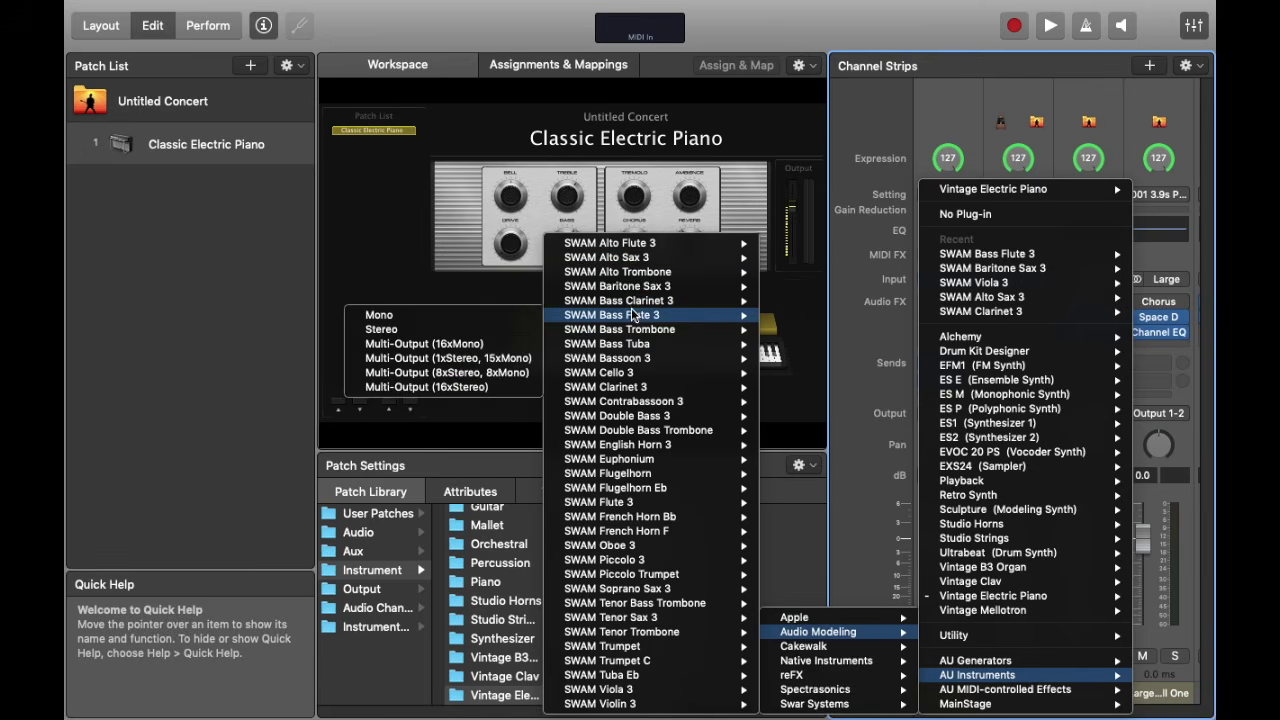
mouse_move(625, 315)
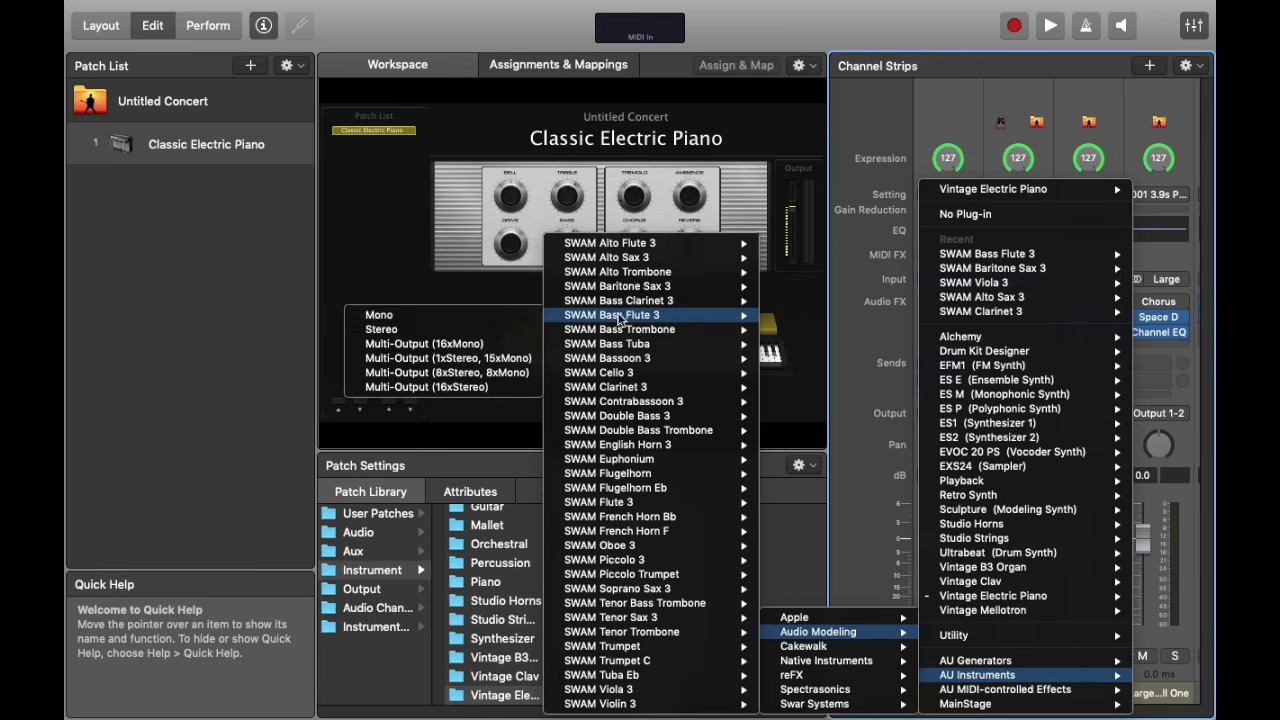
click(445, 331)
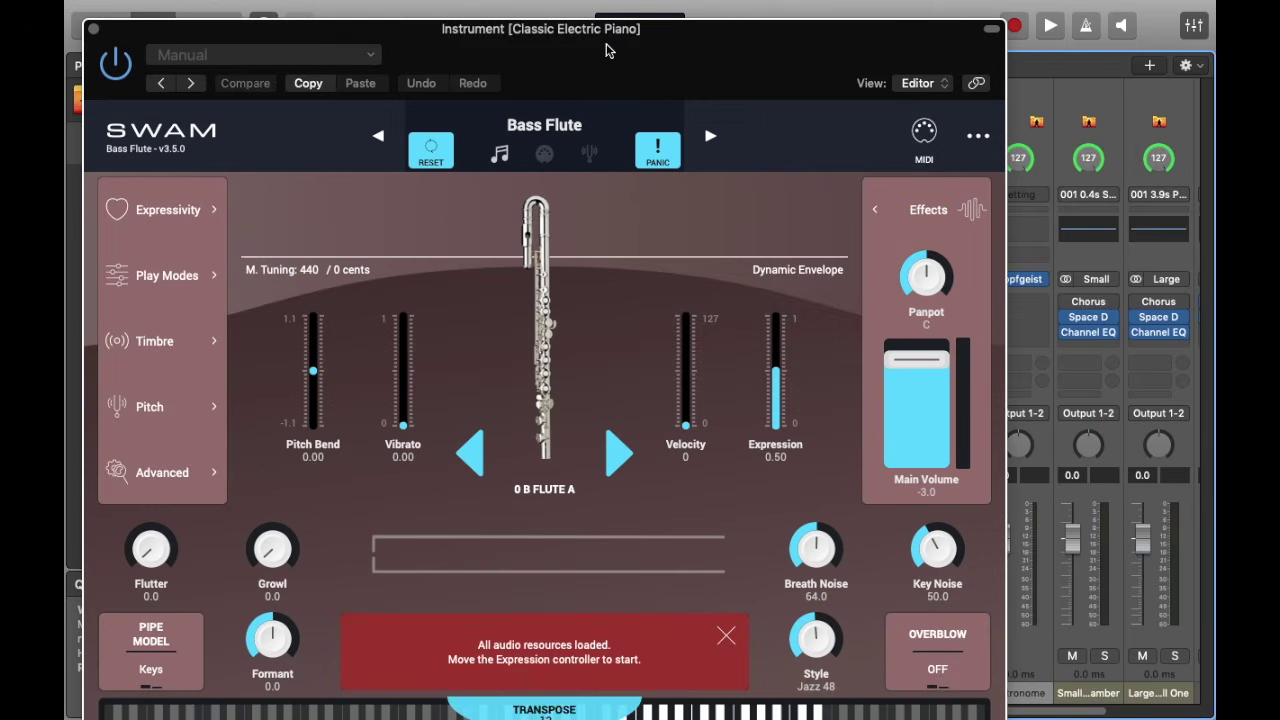
Raise the Bass Flute's Expression to 0.68 and close the plug-in window.
drag(606, 46, 712, 36)
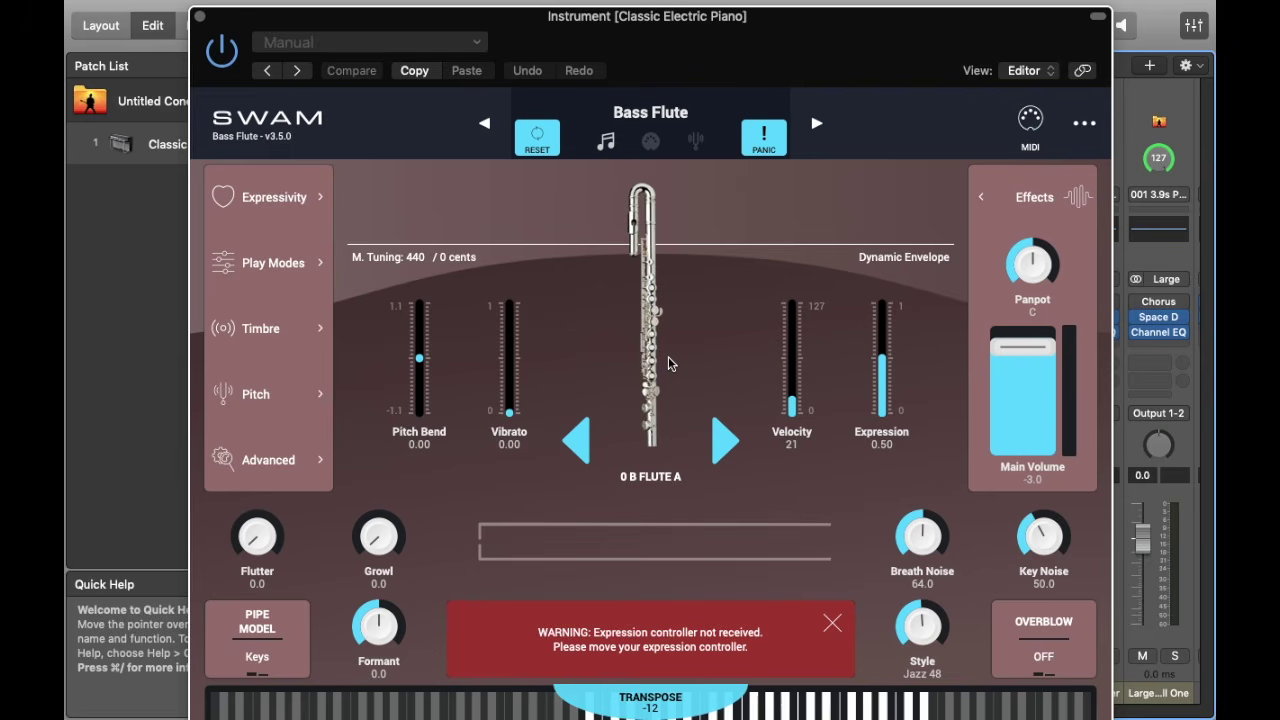
drag(660, 16, 647, 53)
click(868, 383)
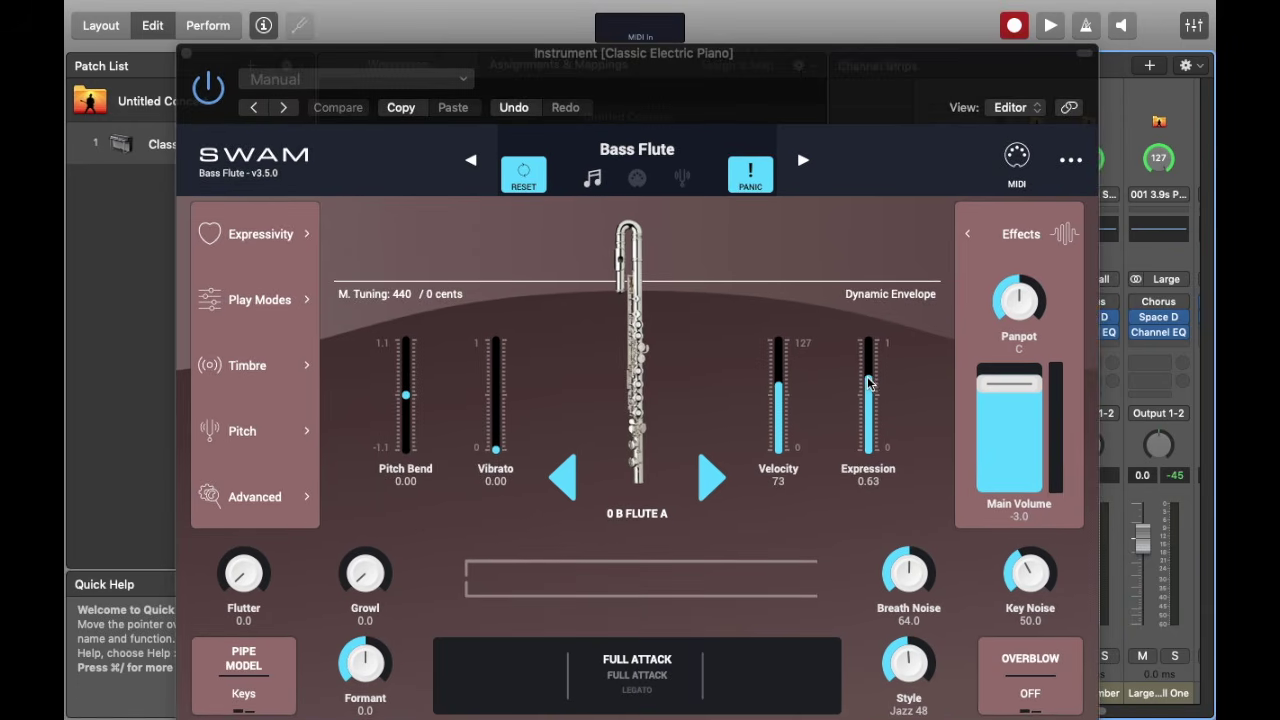
drag(868, 383, 867, 376)
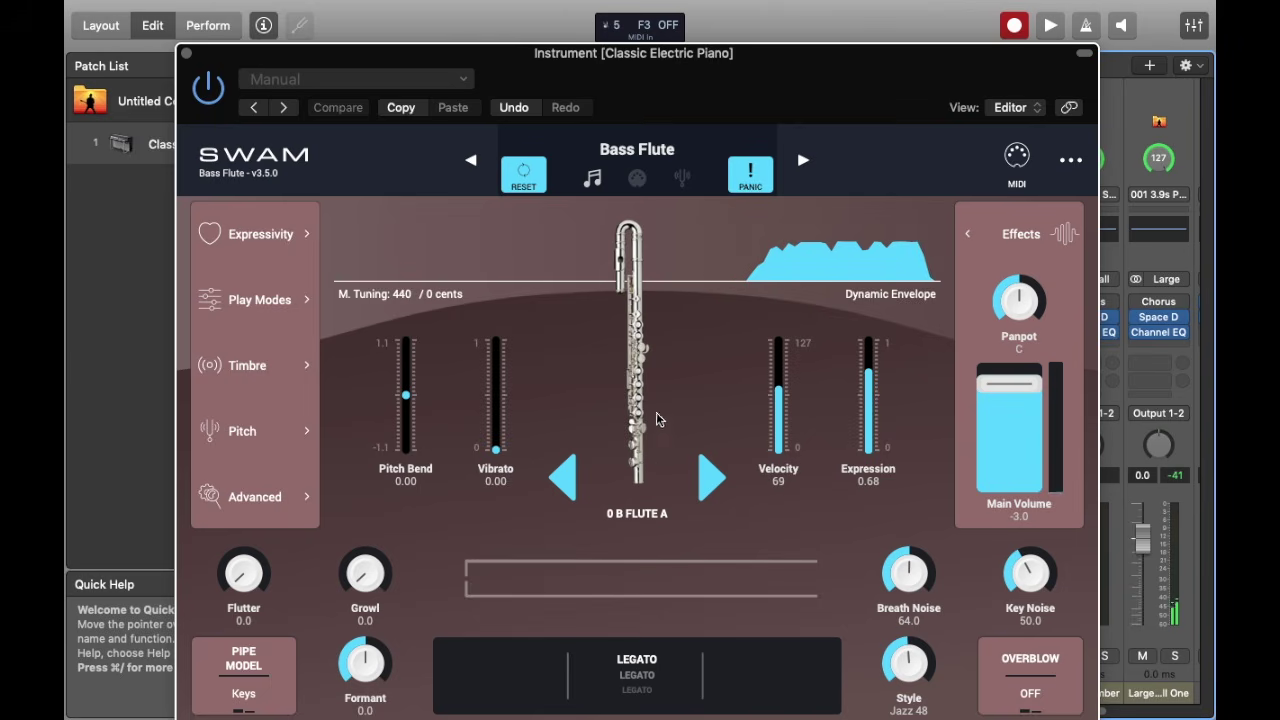
click(657, 420)
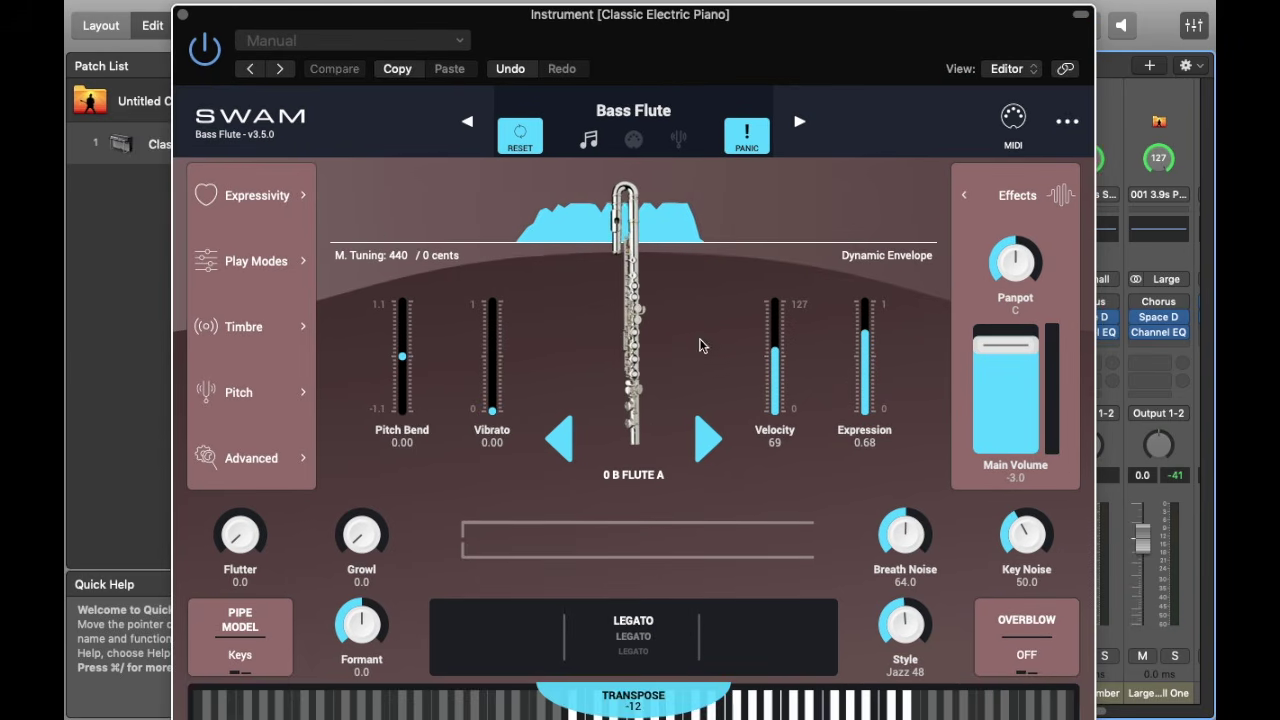
click(183, 14)
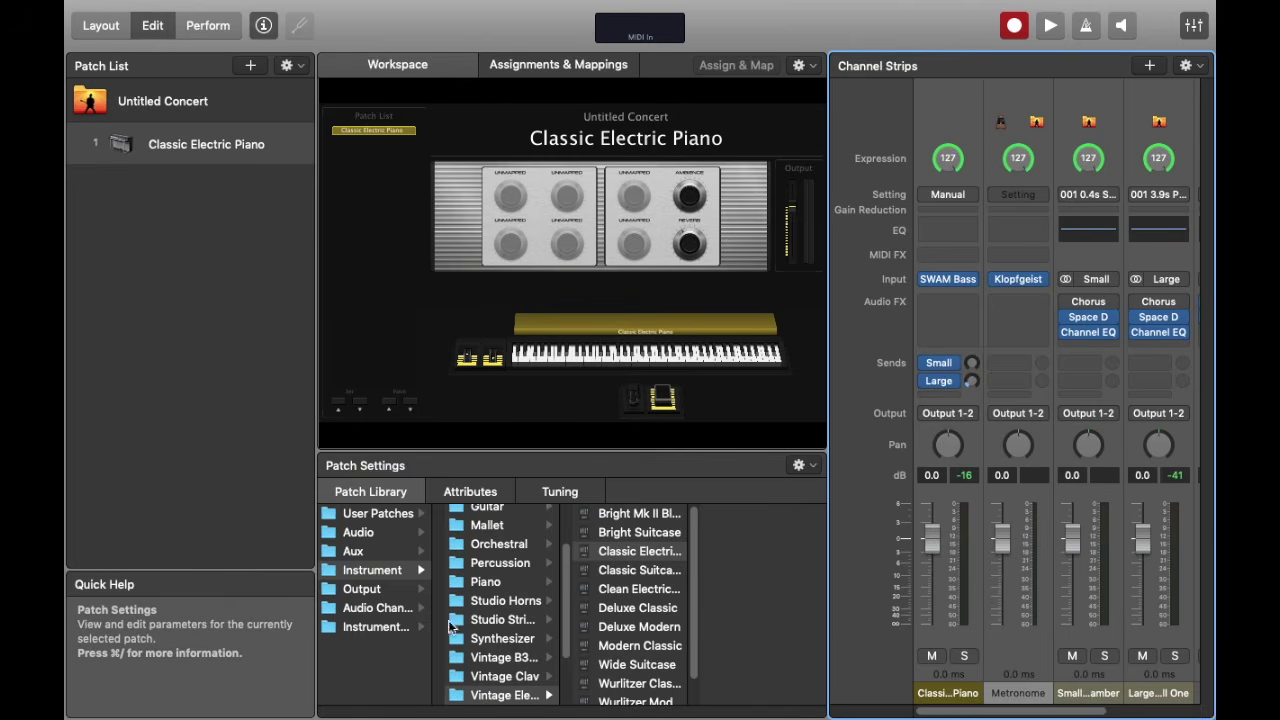
Remove the SWAM Bass Flute instrument from the Classic Electric Piano channel strip by choosing No Plug-in.
click(972, 280)
click(972, 281)
click(972, 281)
click(984, 208)
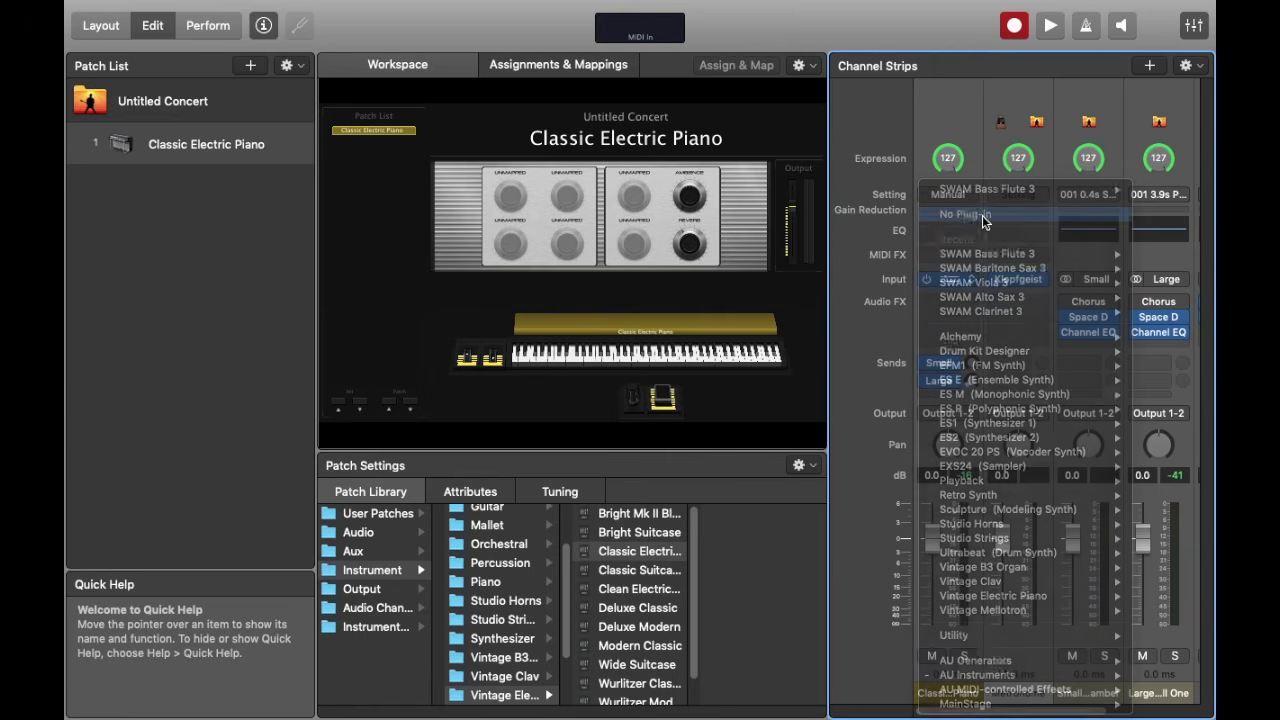
Insert SWAM Bass Flute 3 in stereo from the recent instruments on the emptied channel strip.
click(965, 280)
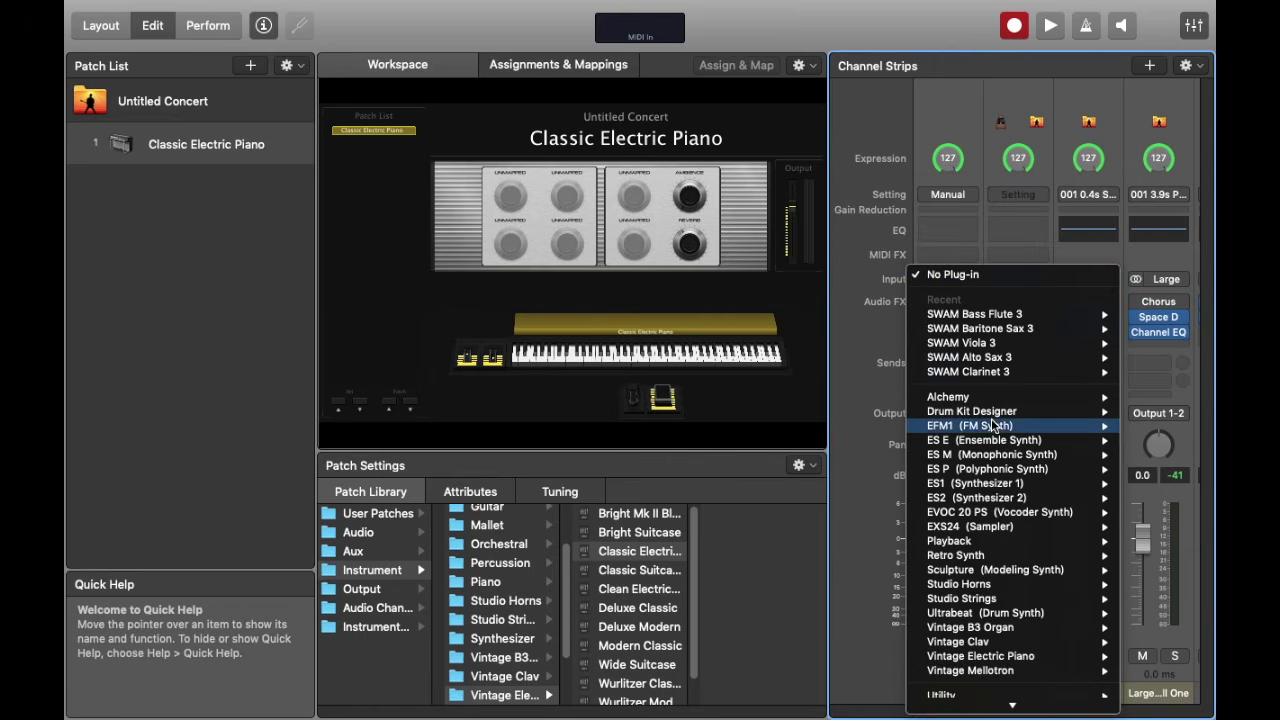
mouse_move(1003, 359)
mouse_move(990, 314)
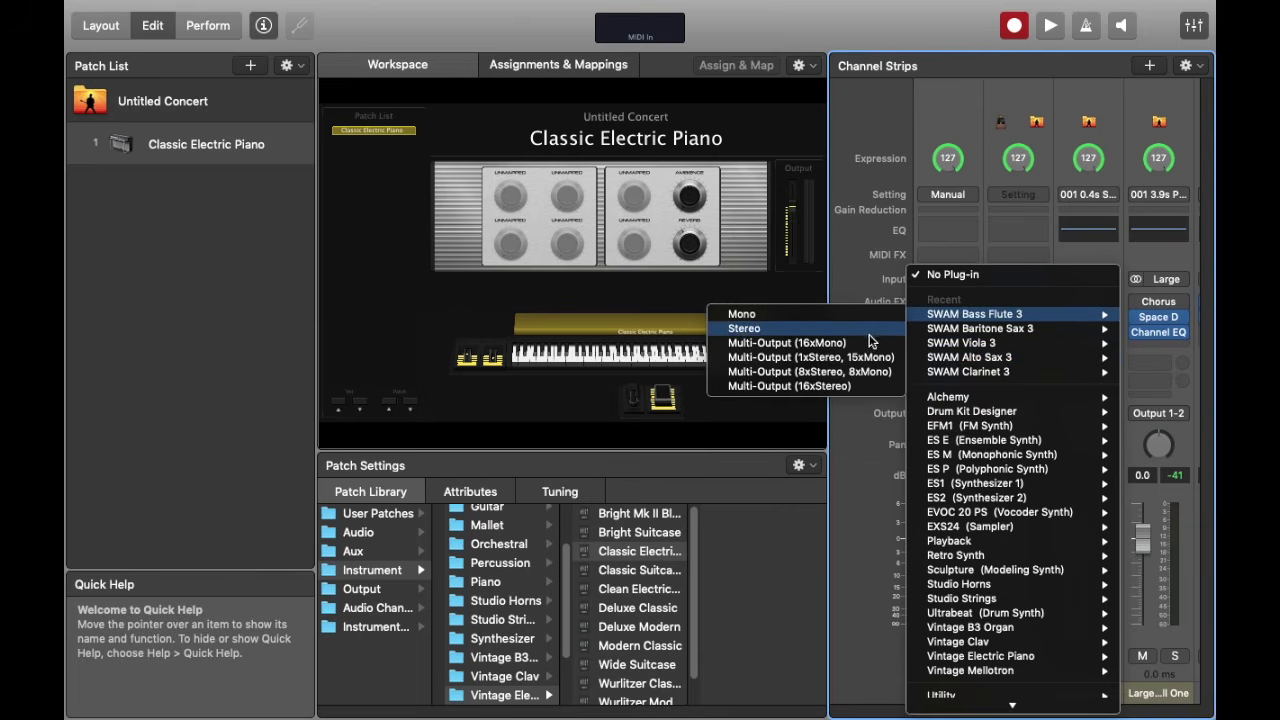
click(744, 328)
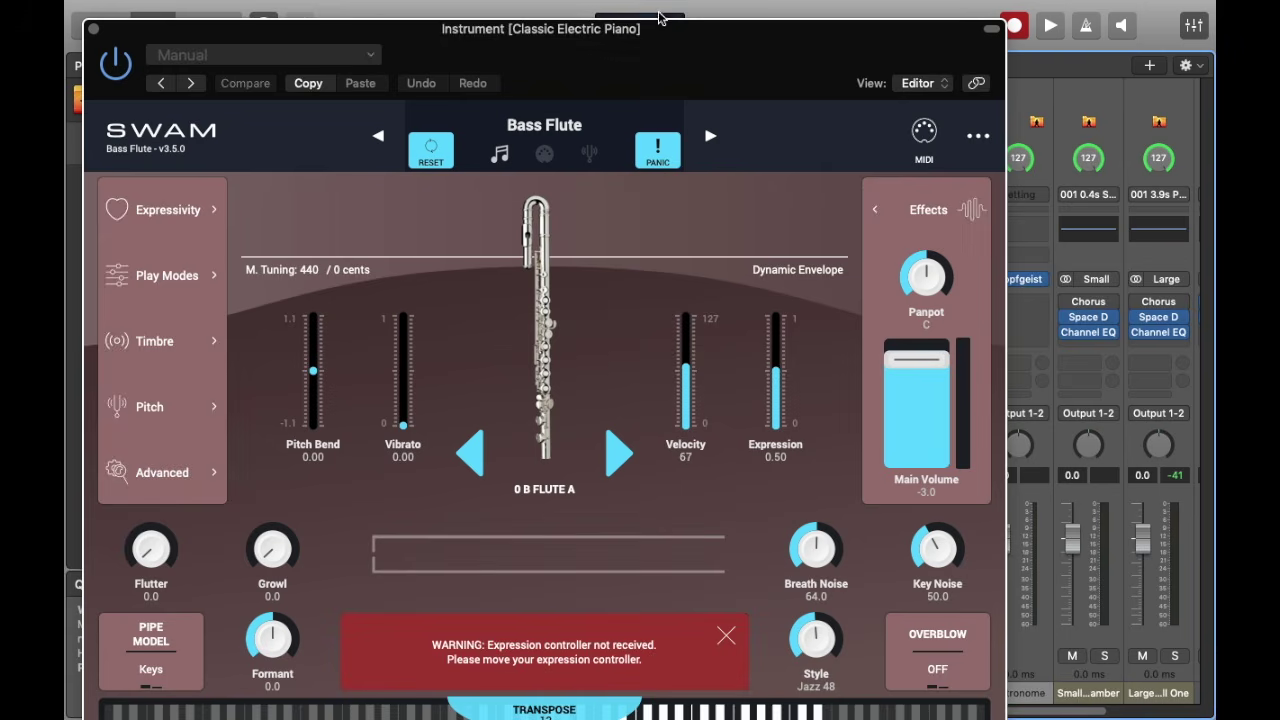
Check the incoming MIDI and trigger a panic from the activity monitor beside the Bass Flute plug-in, and close the plug-in window.
drag(654, 38, 785, 291)
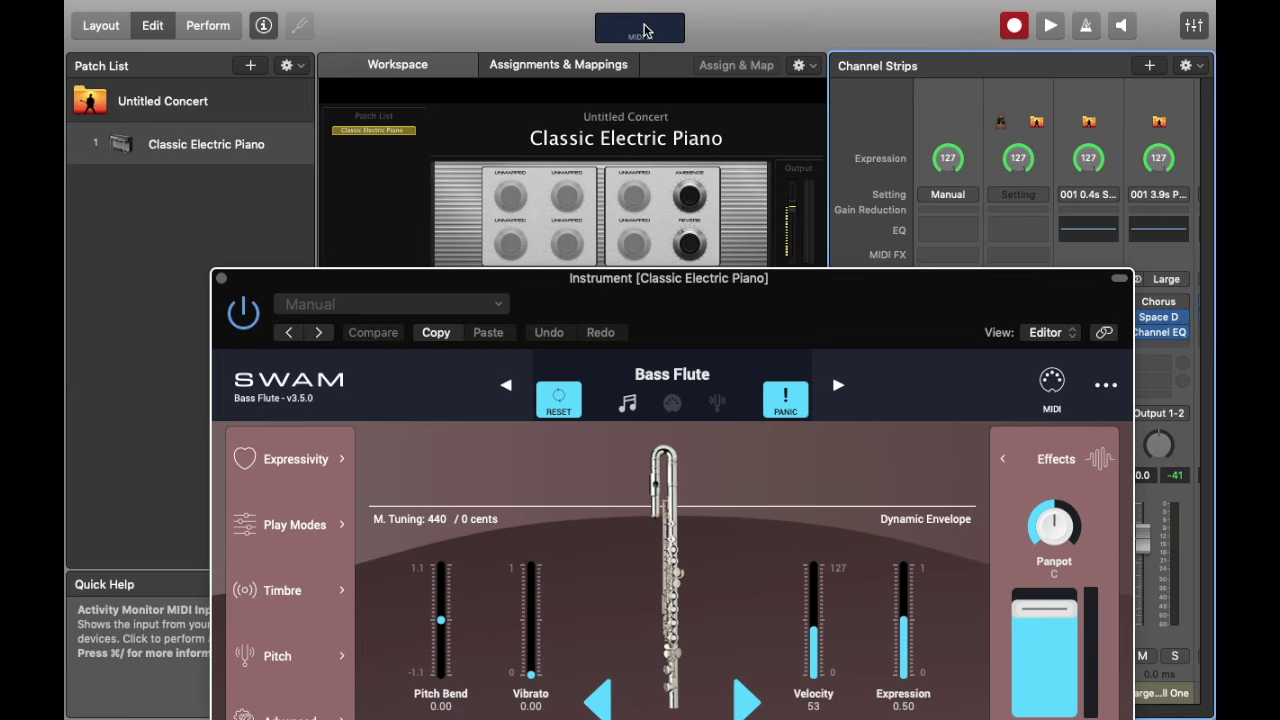
click(642, 33)
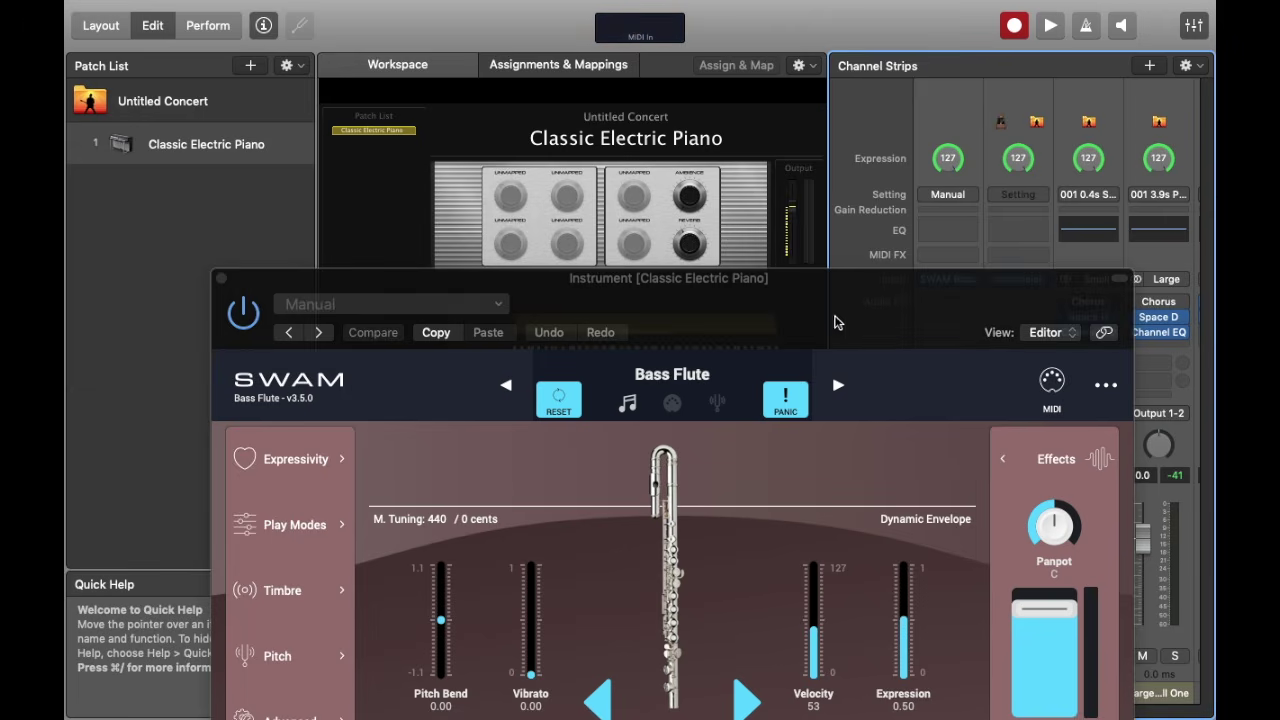
drag(820, 286, 810, 148)
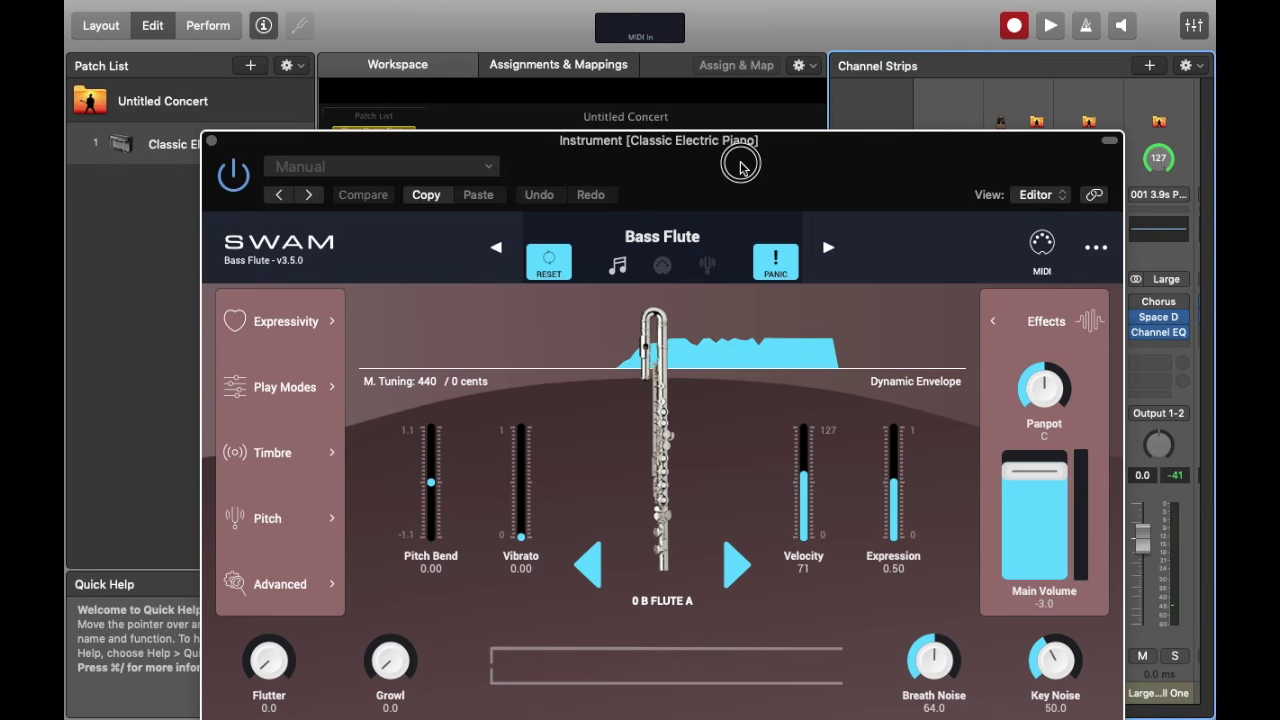
drag(737, 168, 740, 89)
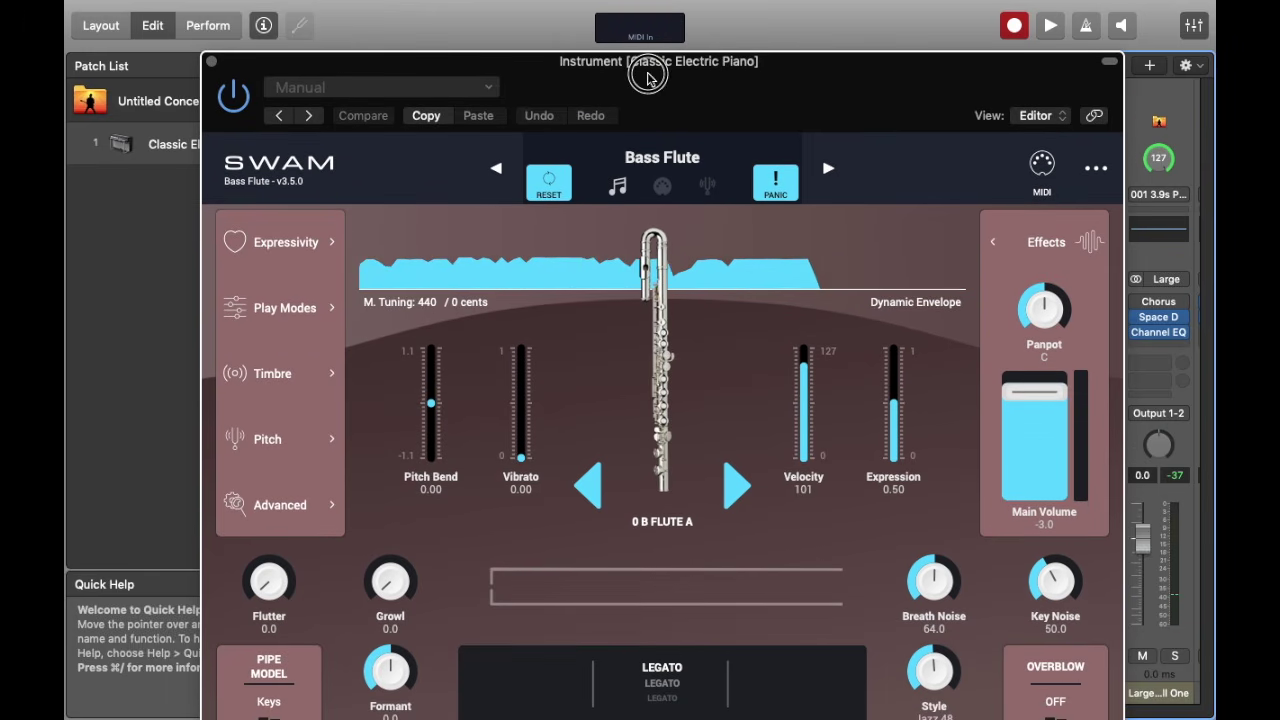
drag(648, 75, 664, 133)
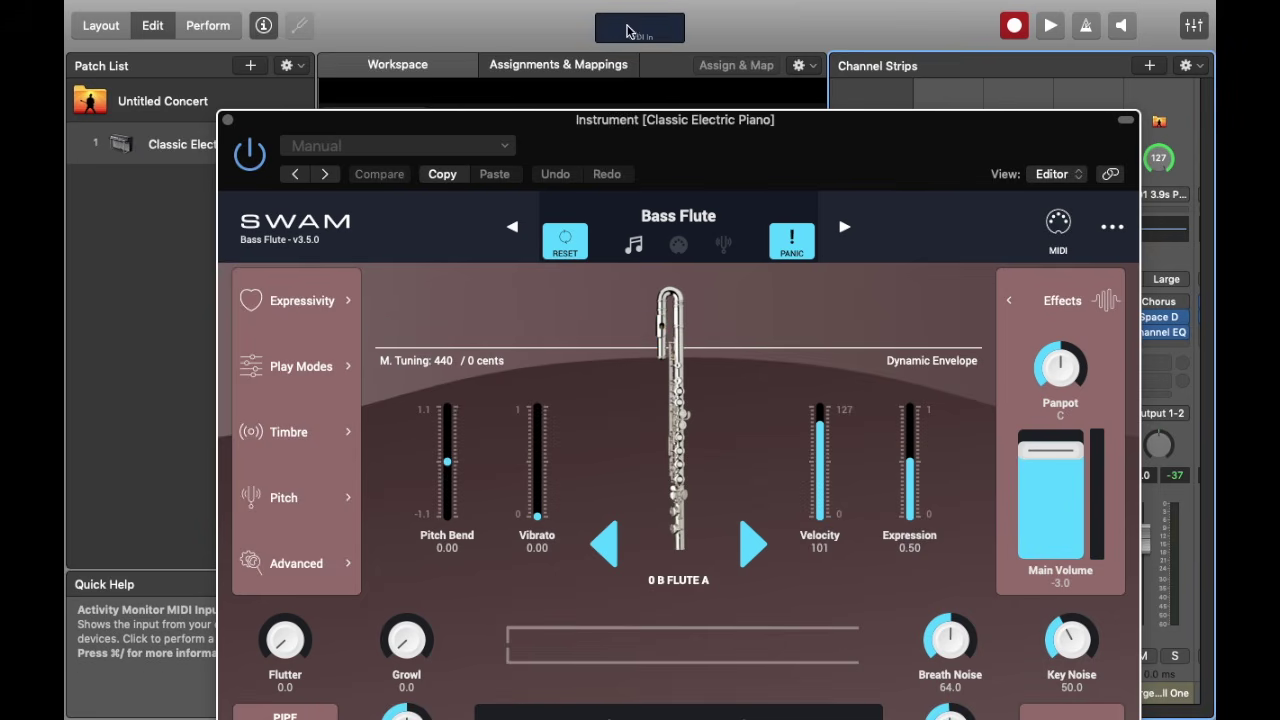
click(630, 30)
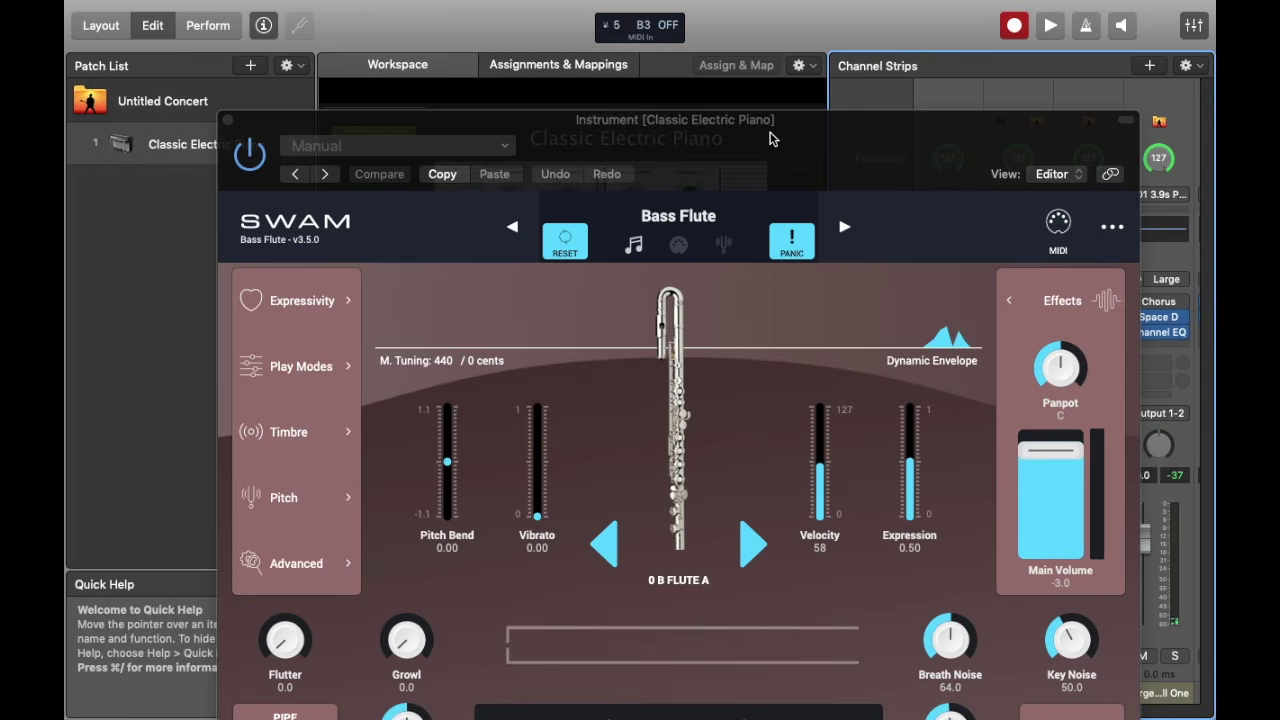
drag(754, 125, 730, 62)
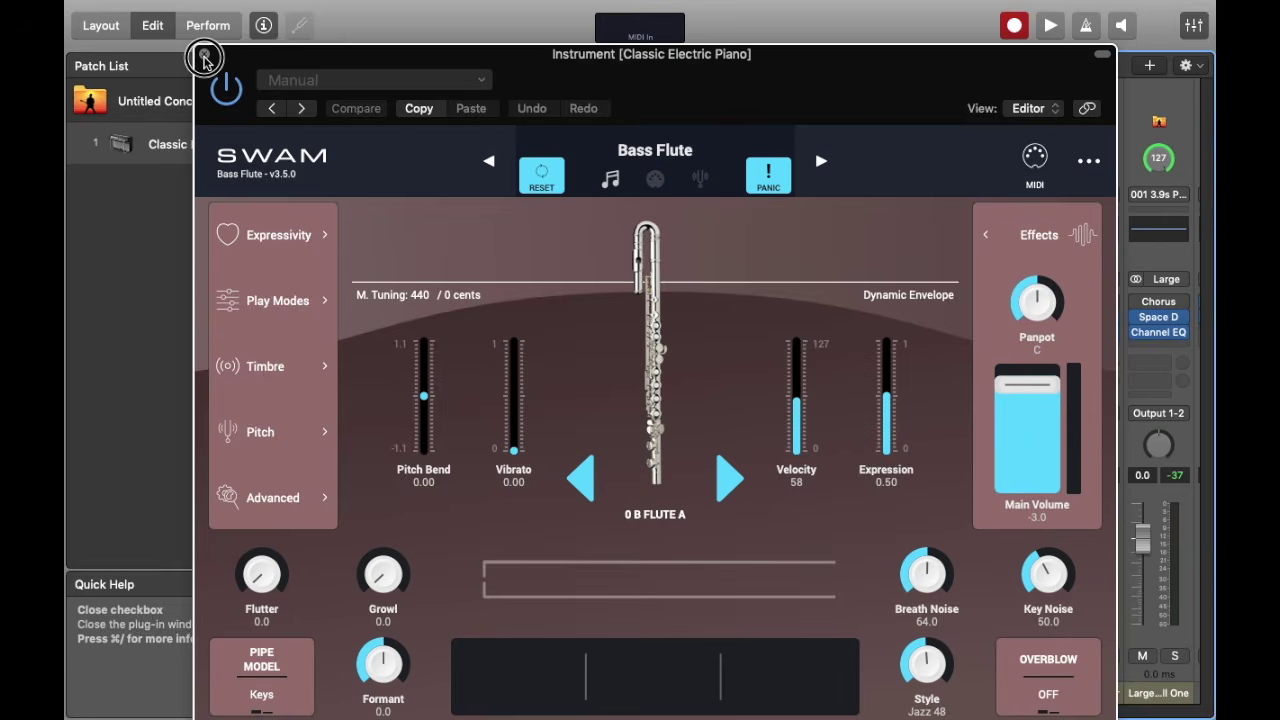
click(204, 56)
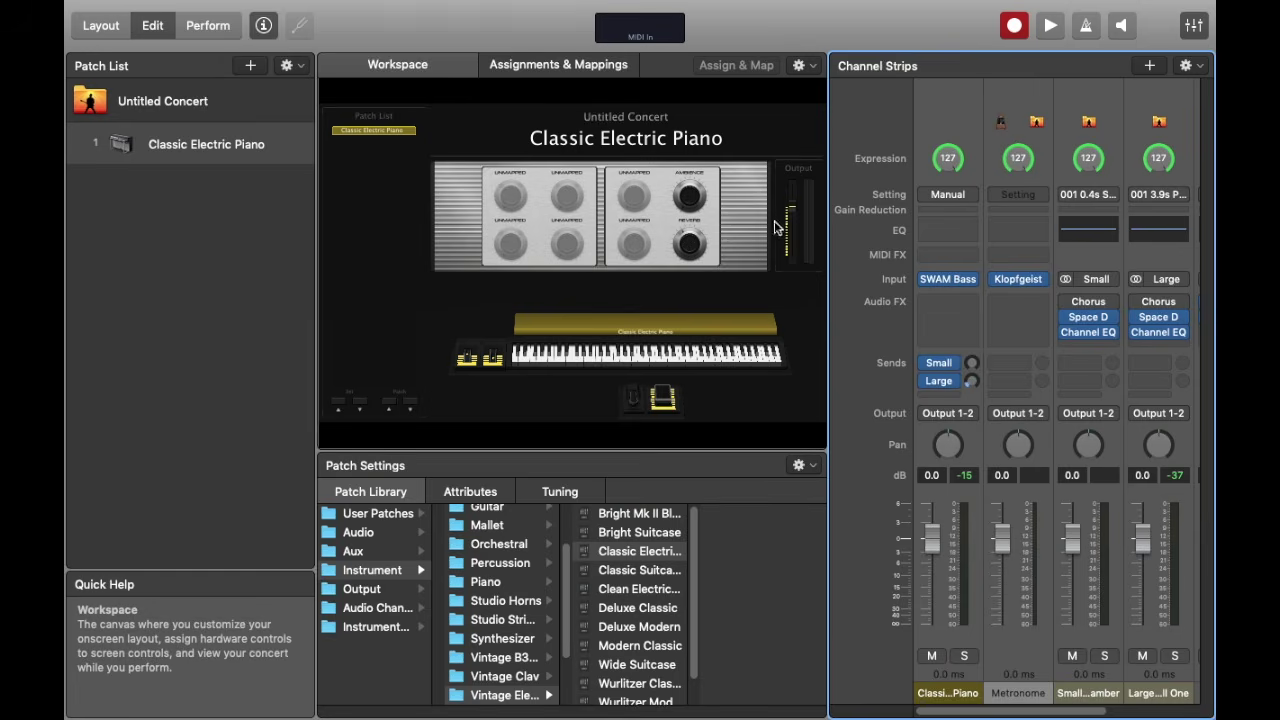
click(641, 32)
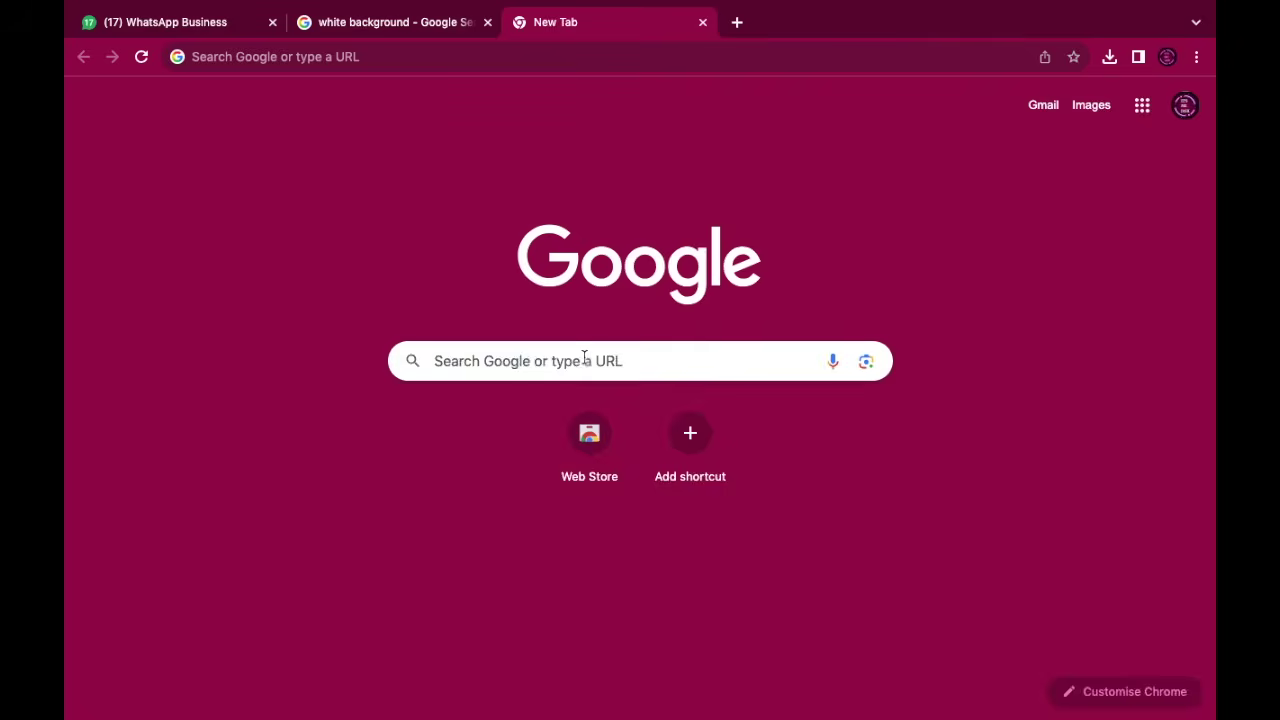
Switch to Chrome, search for Jireh Melodies and open the site's courses page.
text(jireh m)
key(Return)
click(214, 277)
click(626, 416)
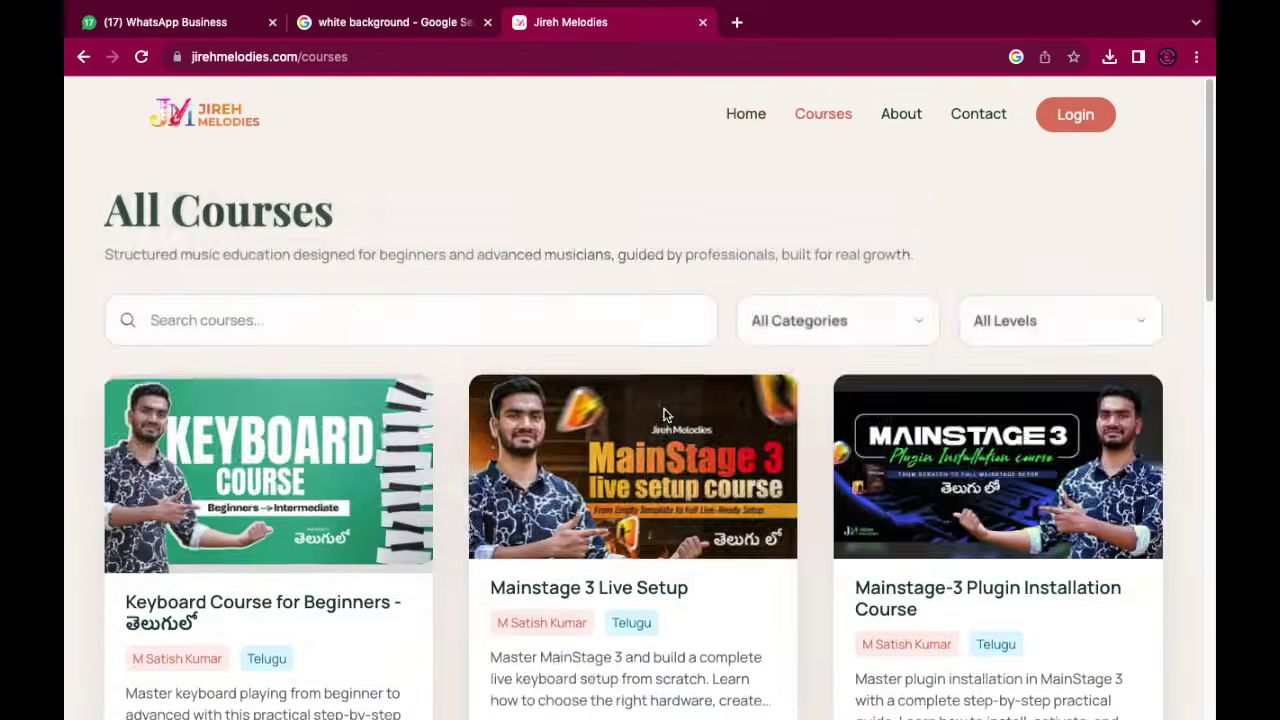
Open the Jireh Melodies login page and log in with the account username and password.
scroll(1068, 366, down, 3)
click(1068, 366)
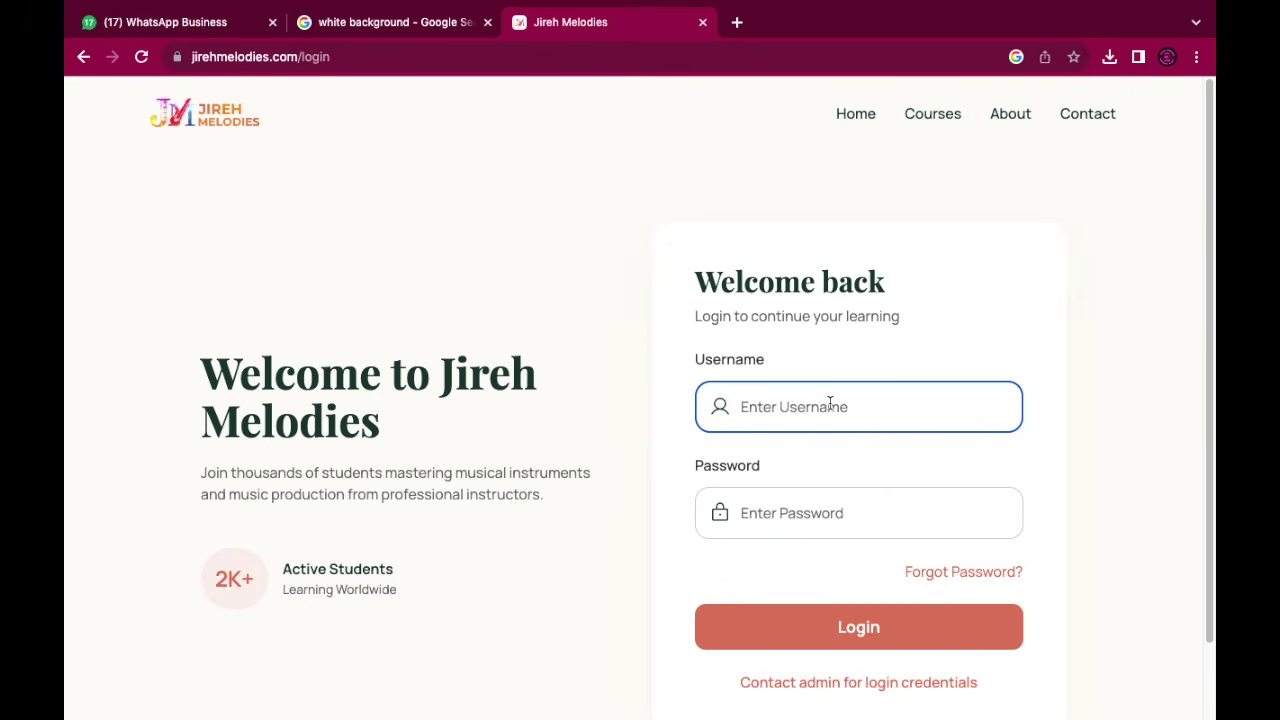
text(ji)
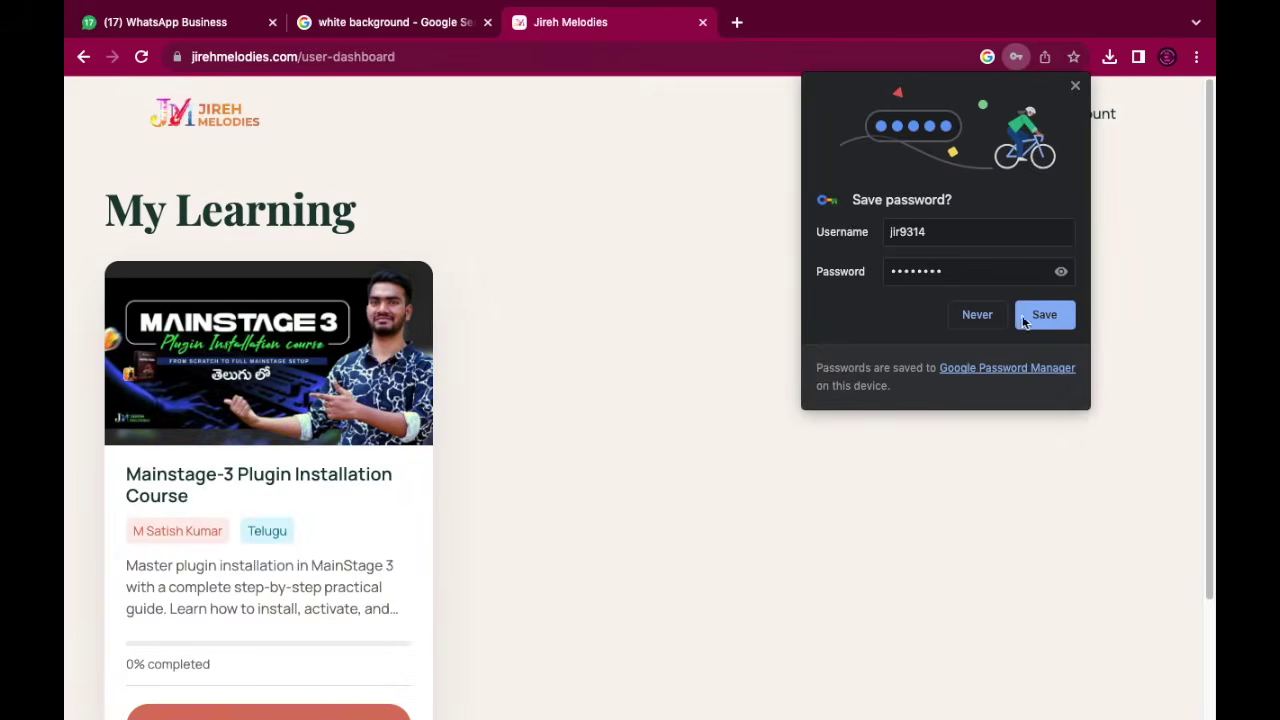
Save the site login in the browser and open the Mainstage-3 Plugin Installation Course to look through its modules.
click(1024, 318)
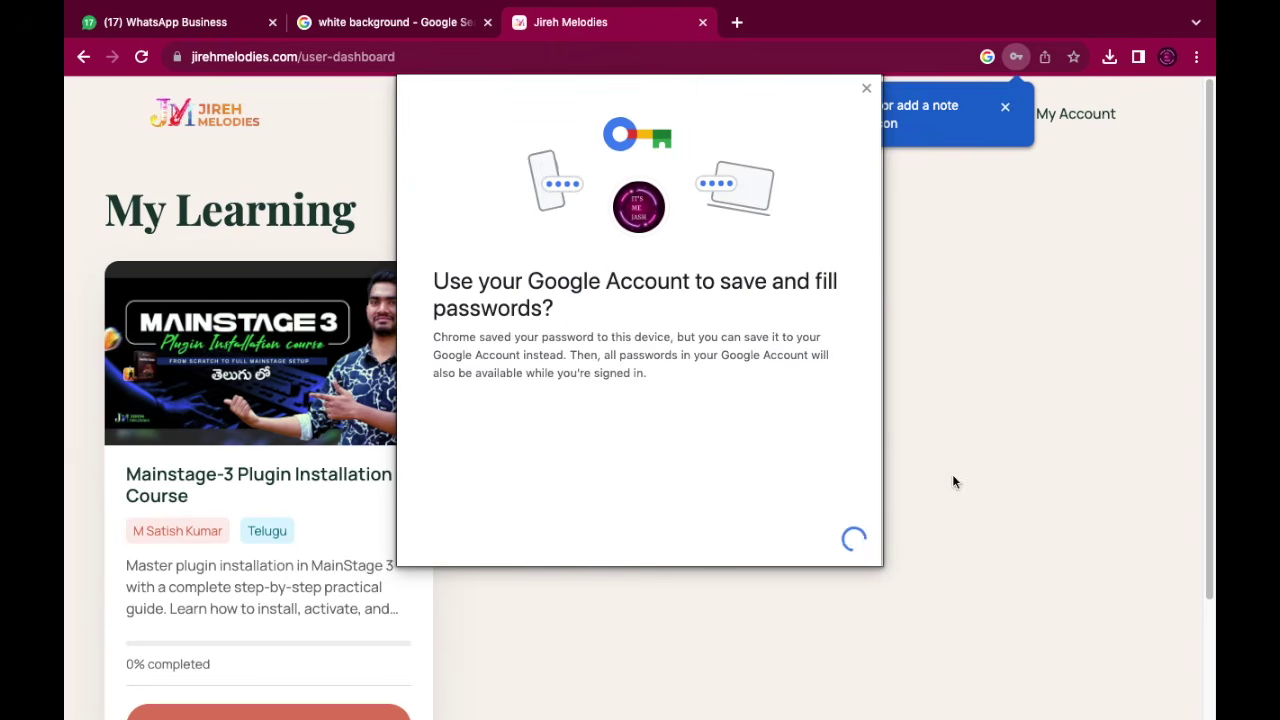
scroll(551, 457, down, 3)
click(361, 556)
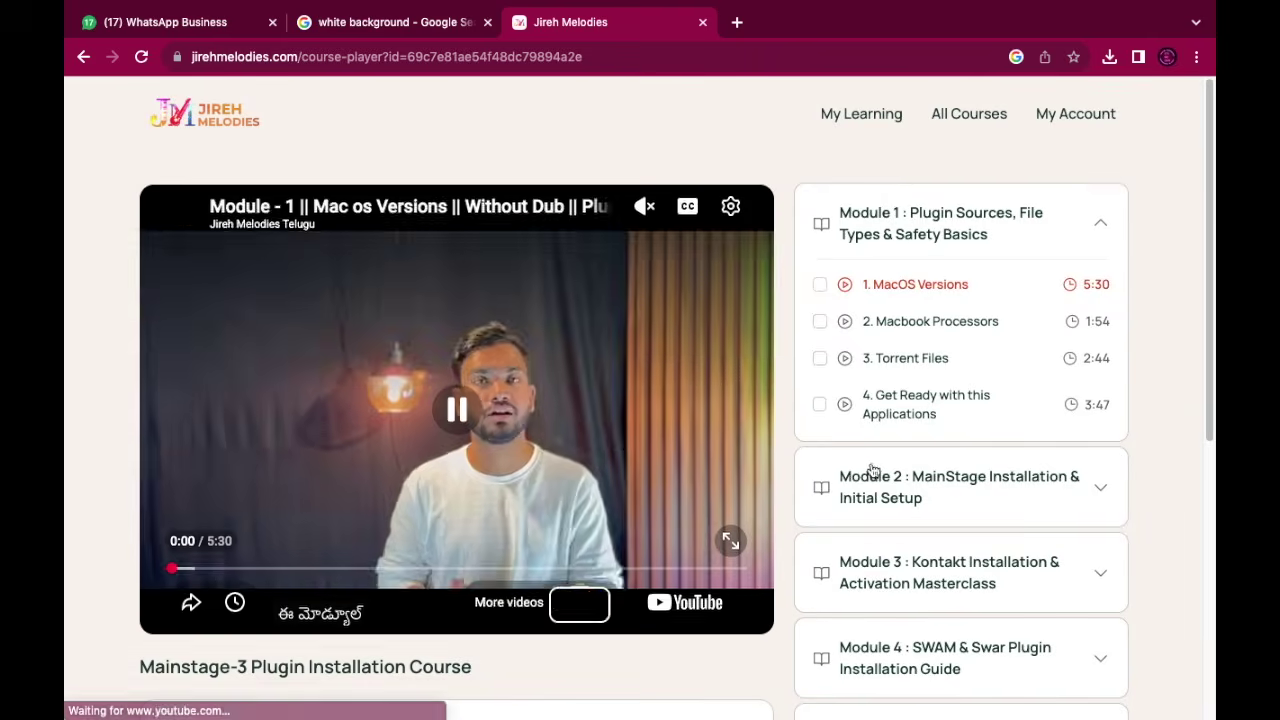
scroll(1034, 451, down, 5)
click(1040, 505)
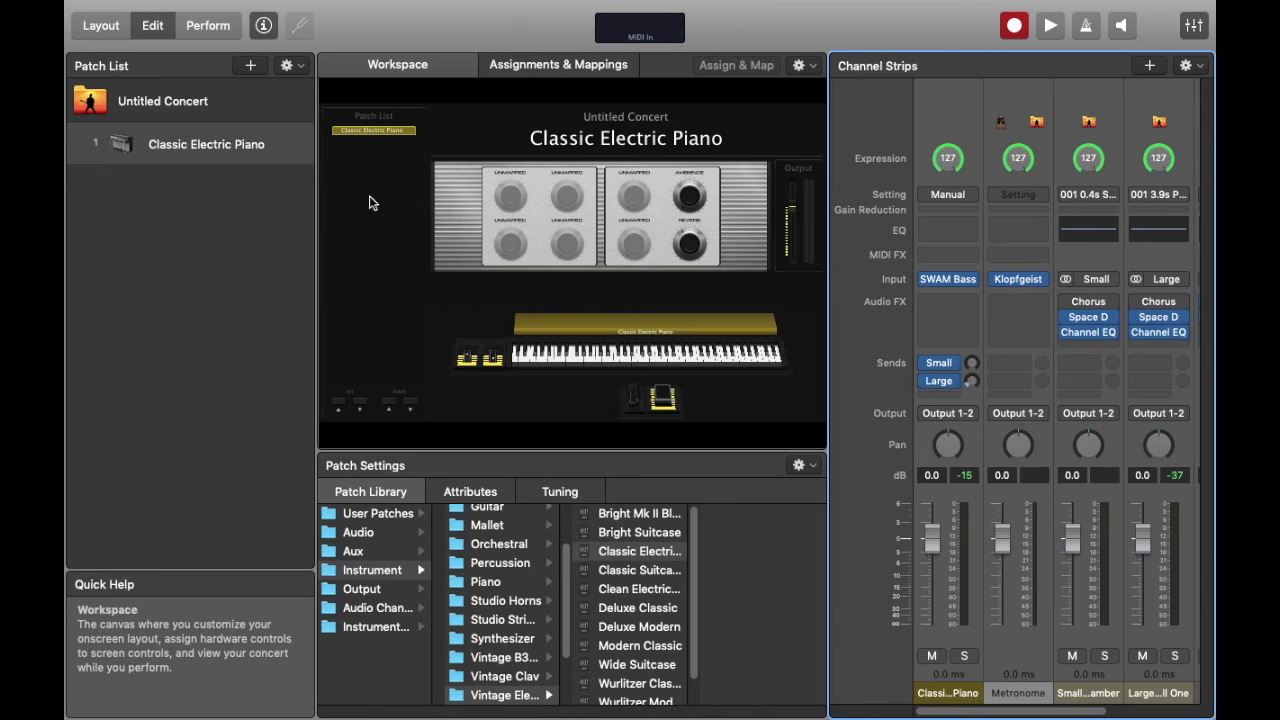
Switch to MainStage and insert the Modulator MIDI effect on the Classic Electric Piano channel strip.
click(642, 35)
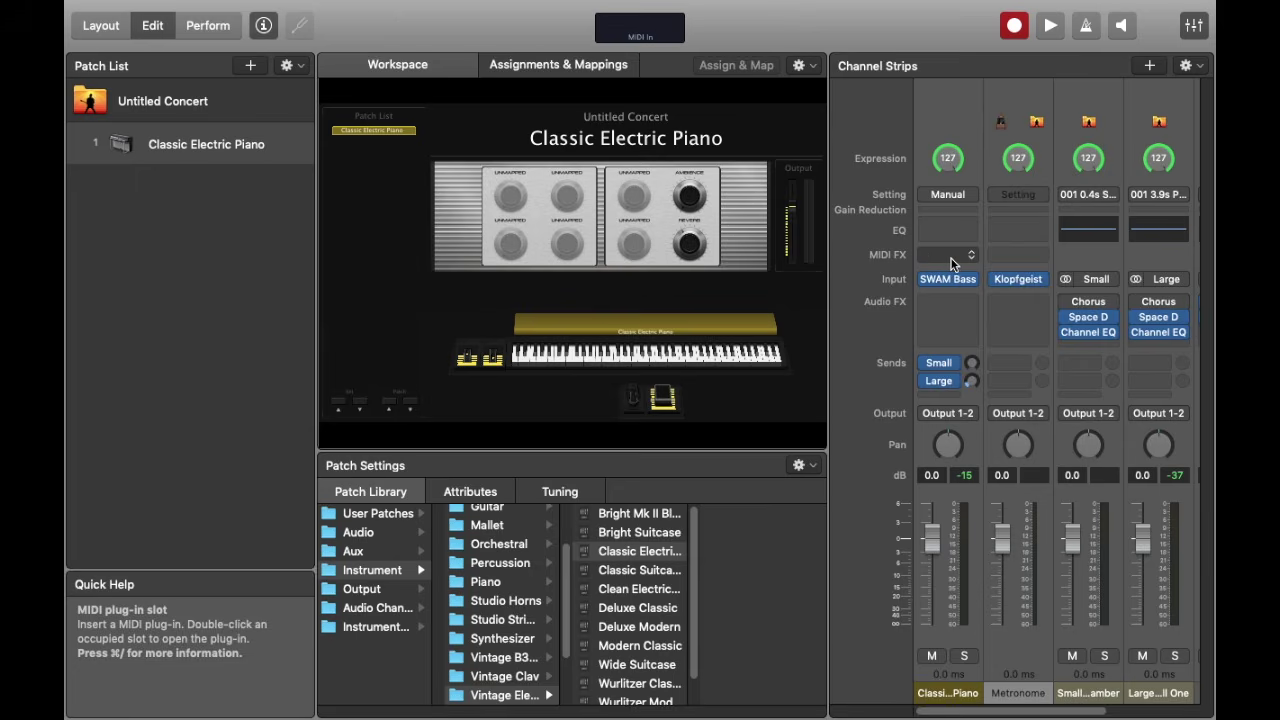
click(951, 262)
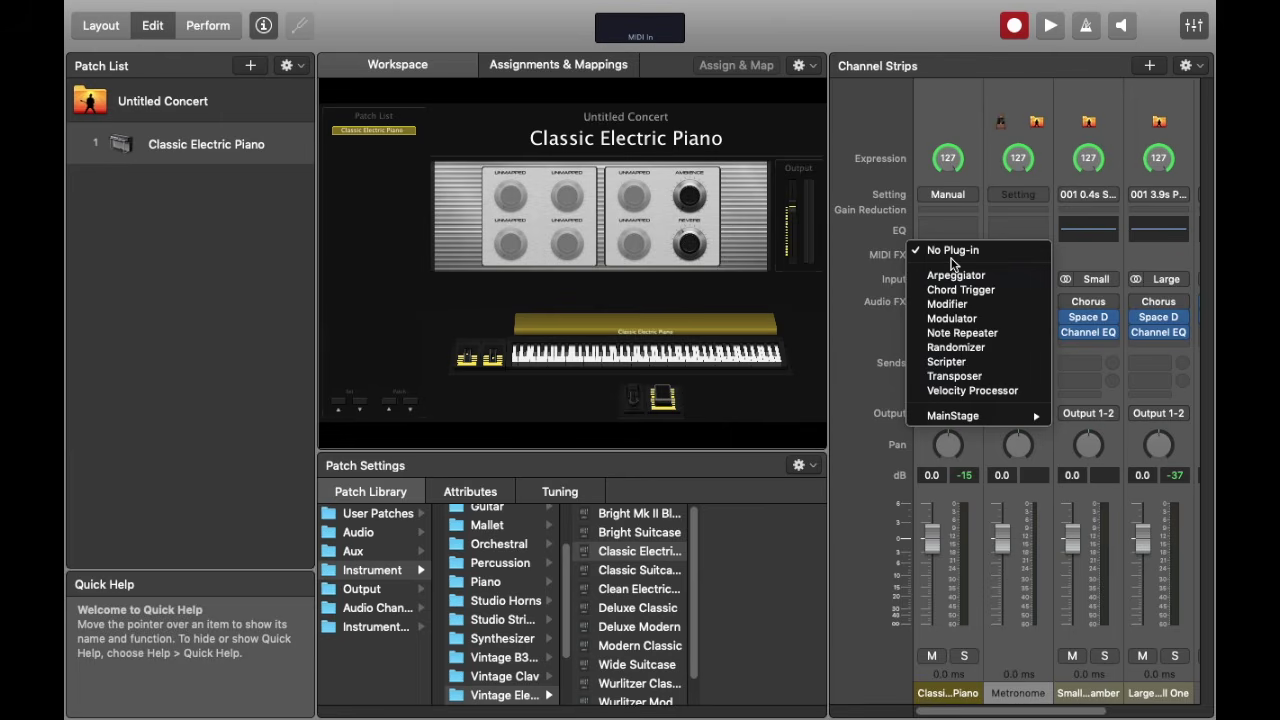
click(955, 319)
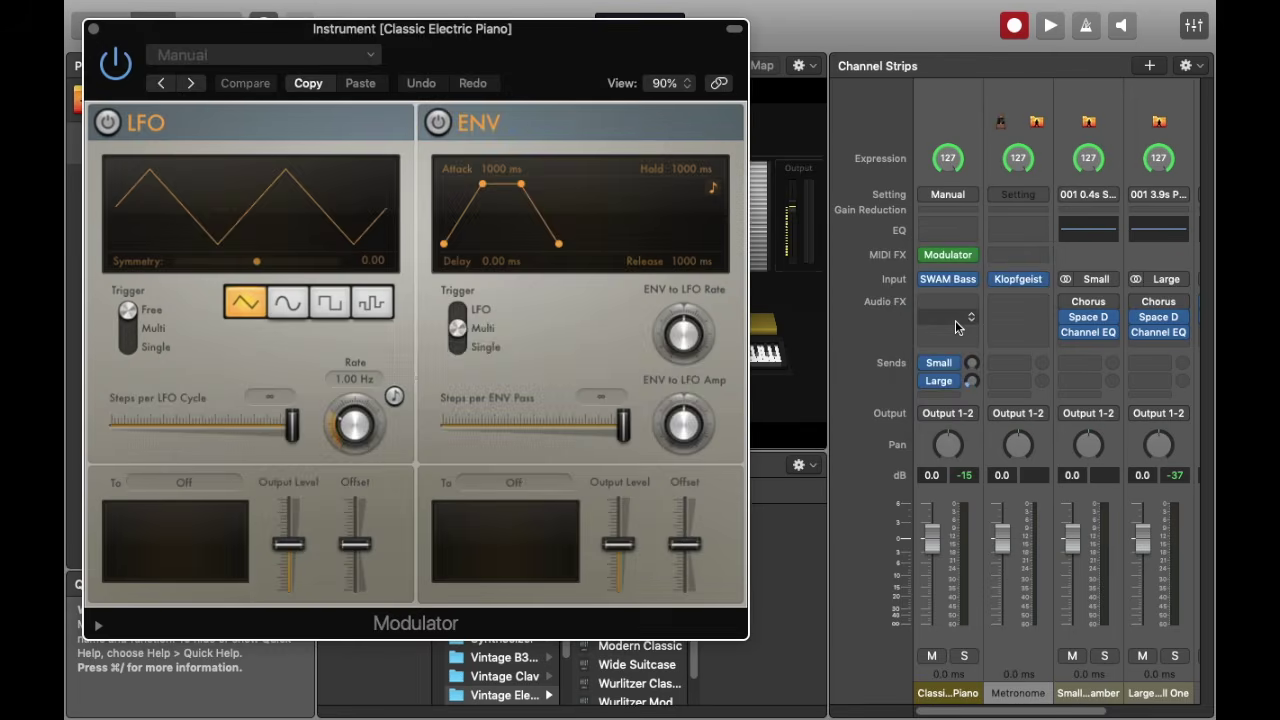
drag(478, 32, 715, 39)
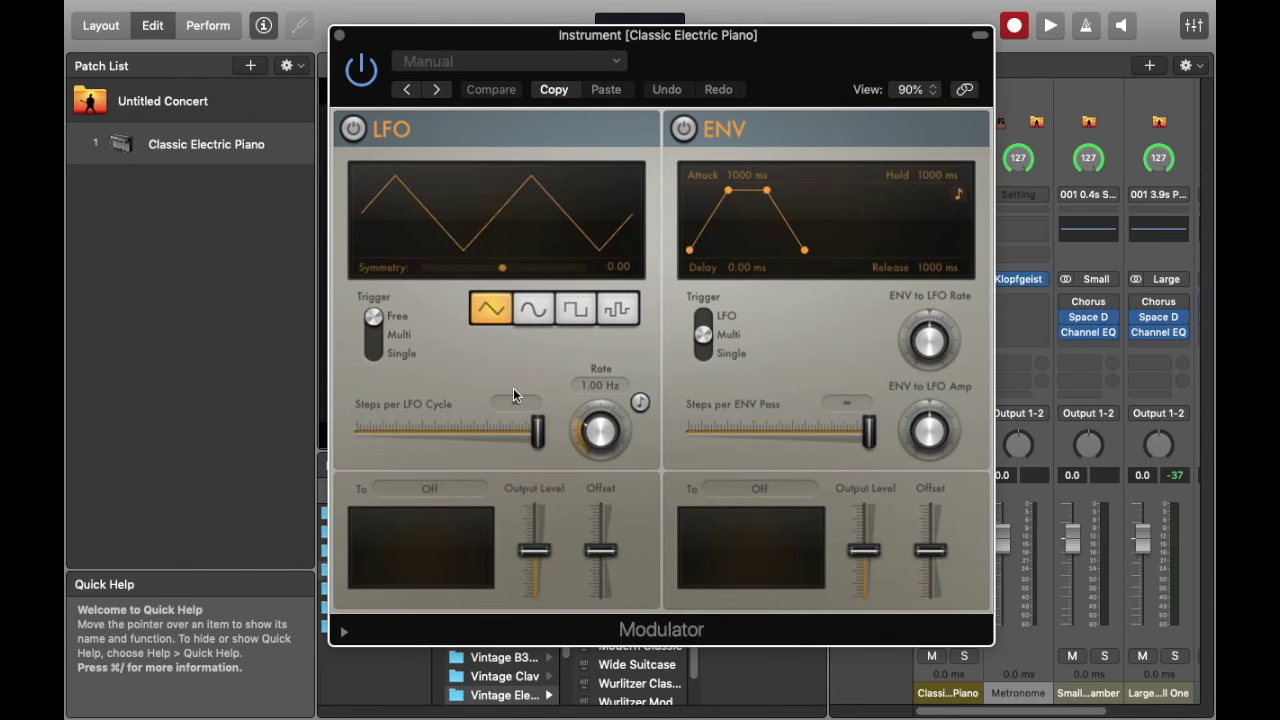
Route the Modulator's LFO output to MIDI CC 11 Expression.
click(439, 490)
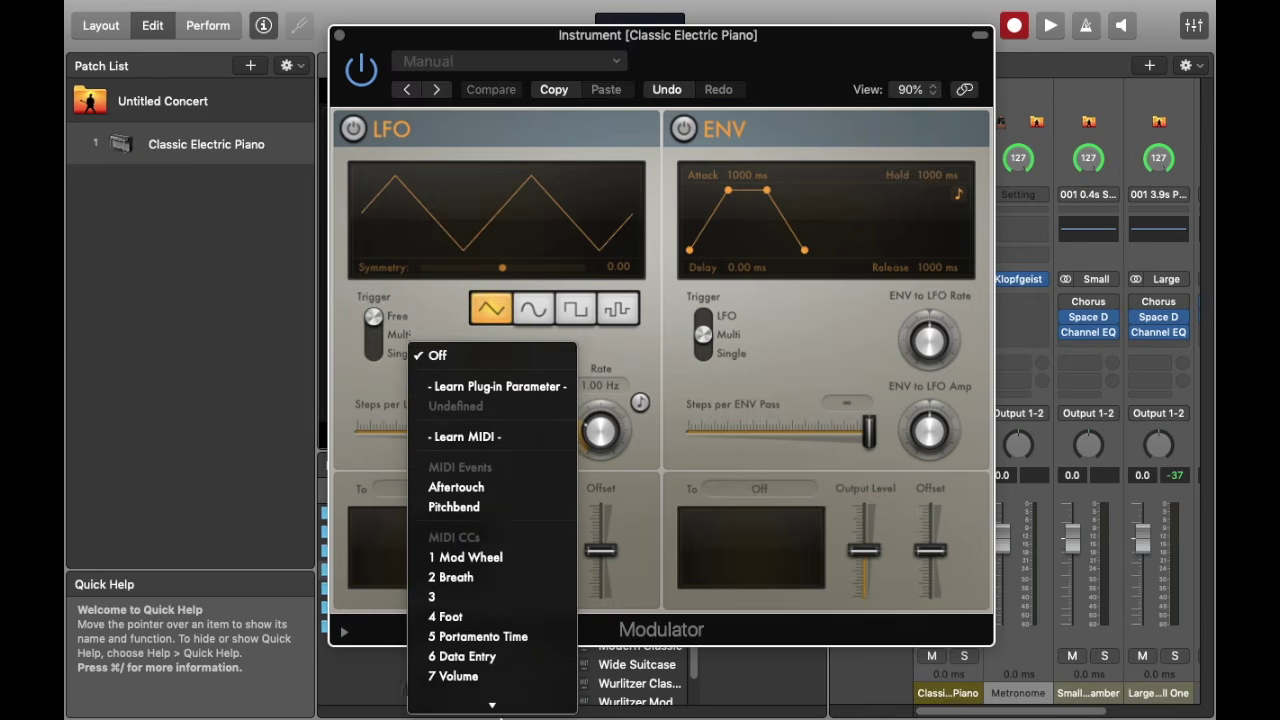
click(465, 591)
click(440, 490)
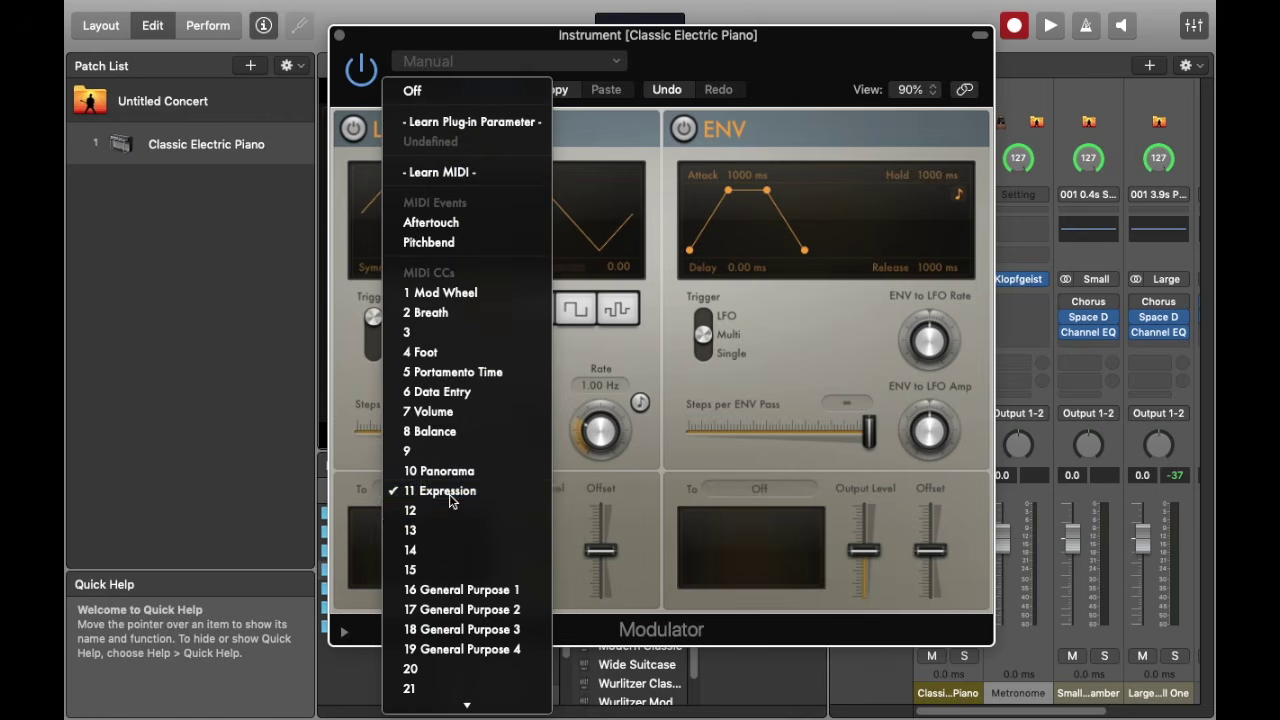
click(449, 494)
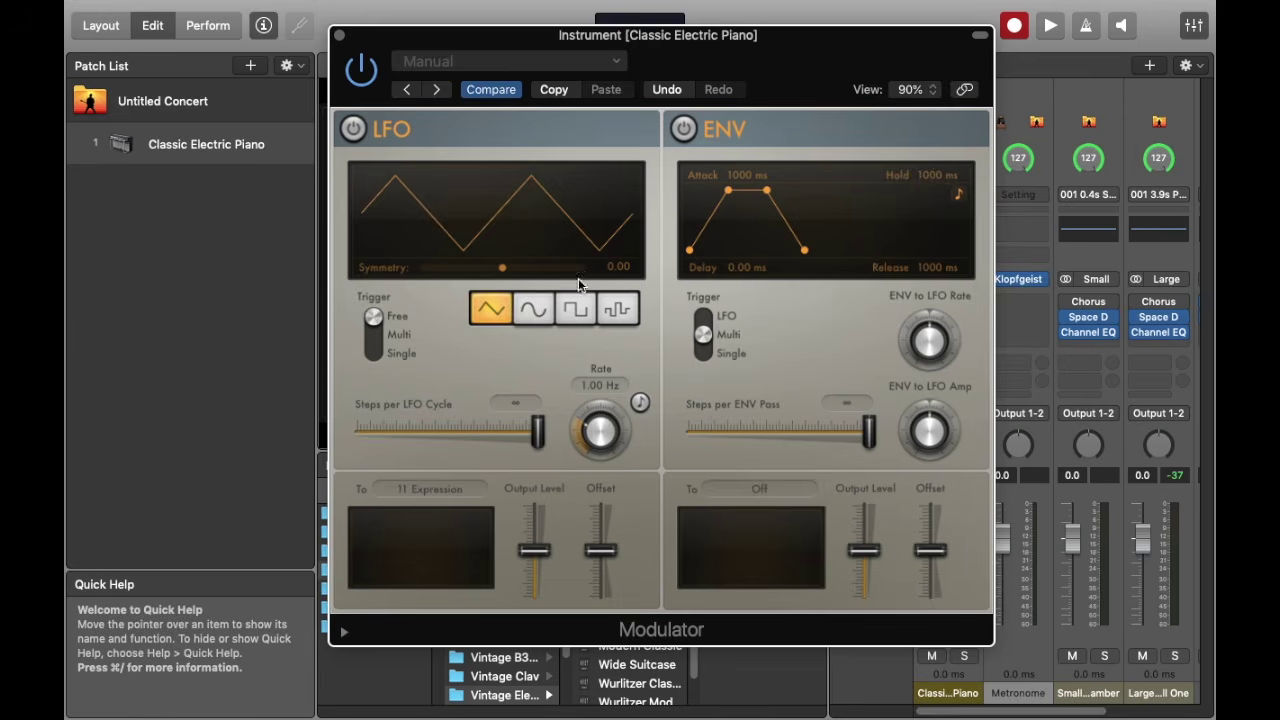
Change the LFO waveform to sine, turn the LFO on and uncover the channel strip behind the Modulator.
click(532, 312)
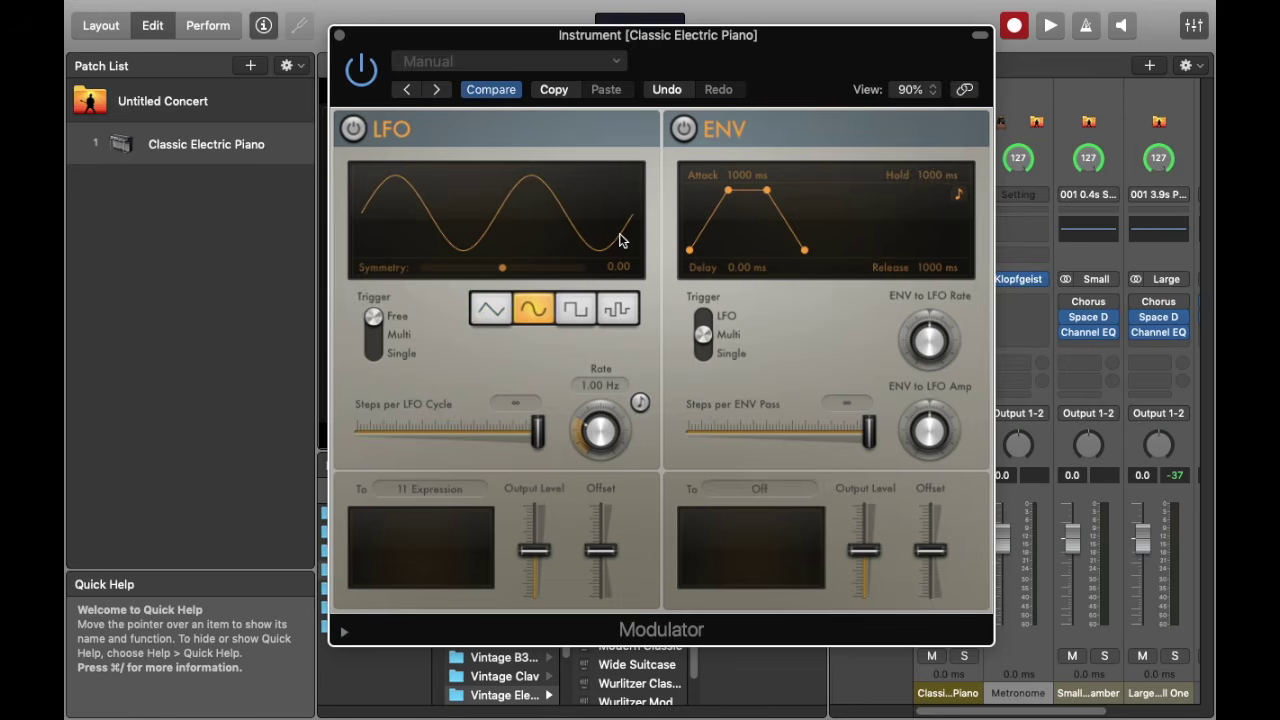
click(351, 130)
drag(562, 40, 468, 16)
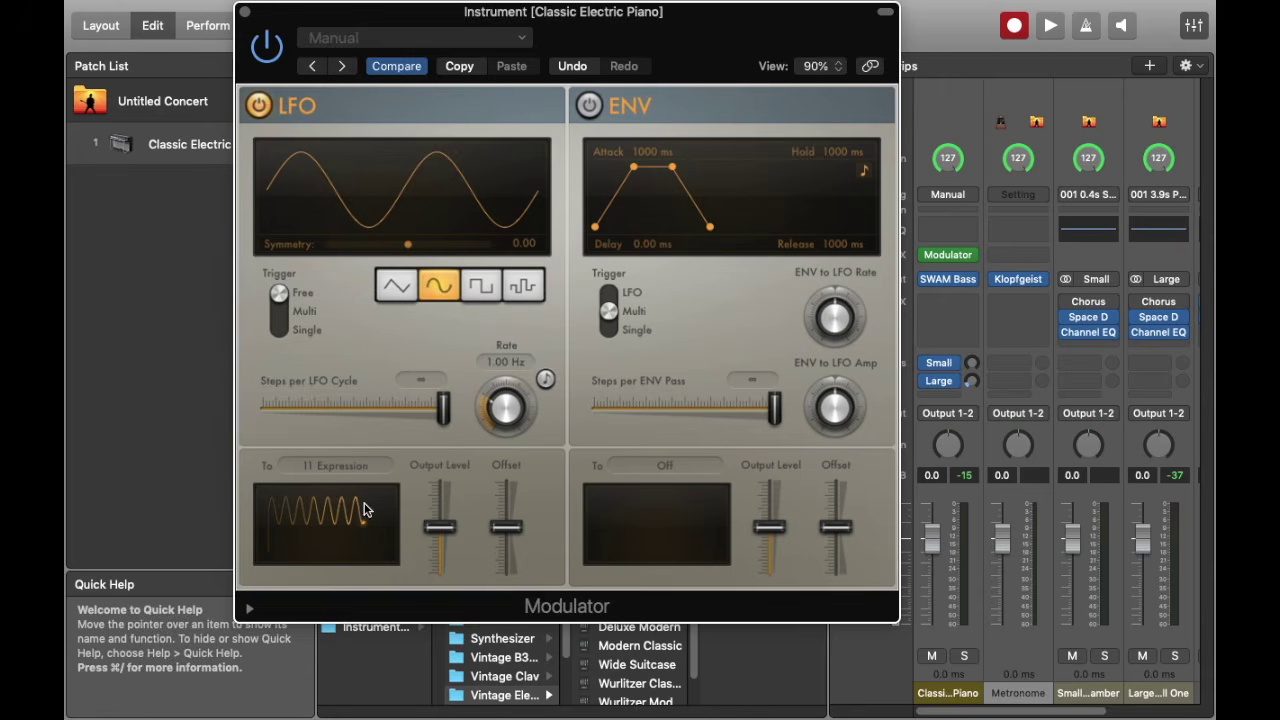
Open the SWAM Bass Flute plug-in and arrange it beside the Modulator so its Expression meter is visible.
click(953, 283)
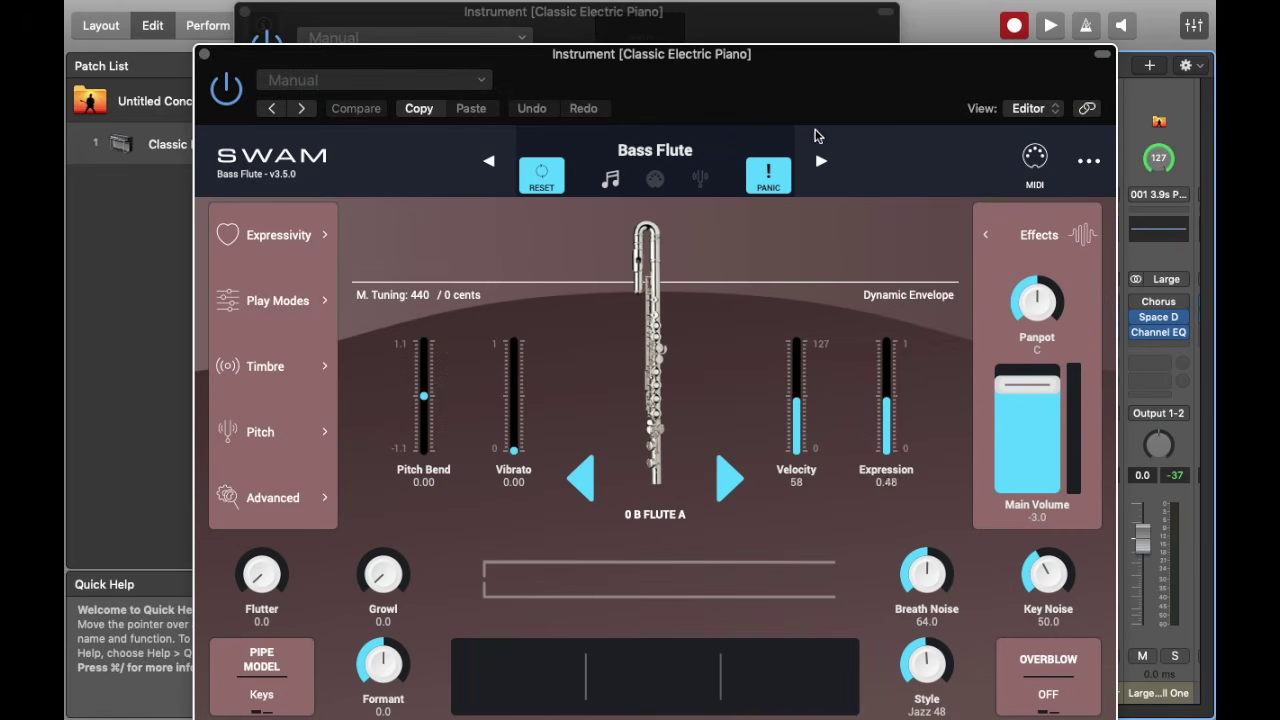
drag(630, 57, 855, 57)
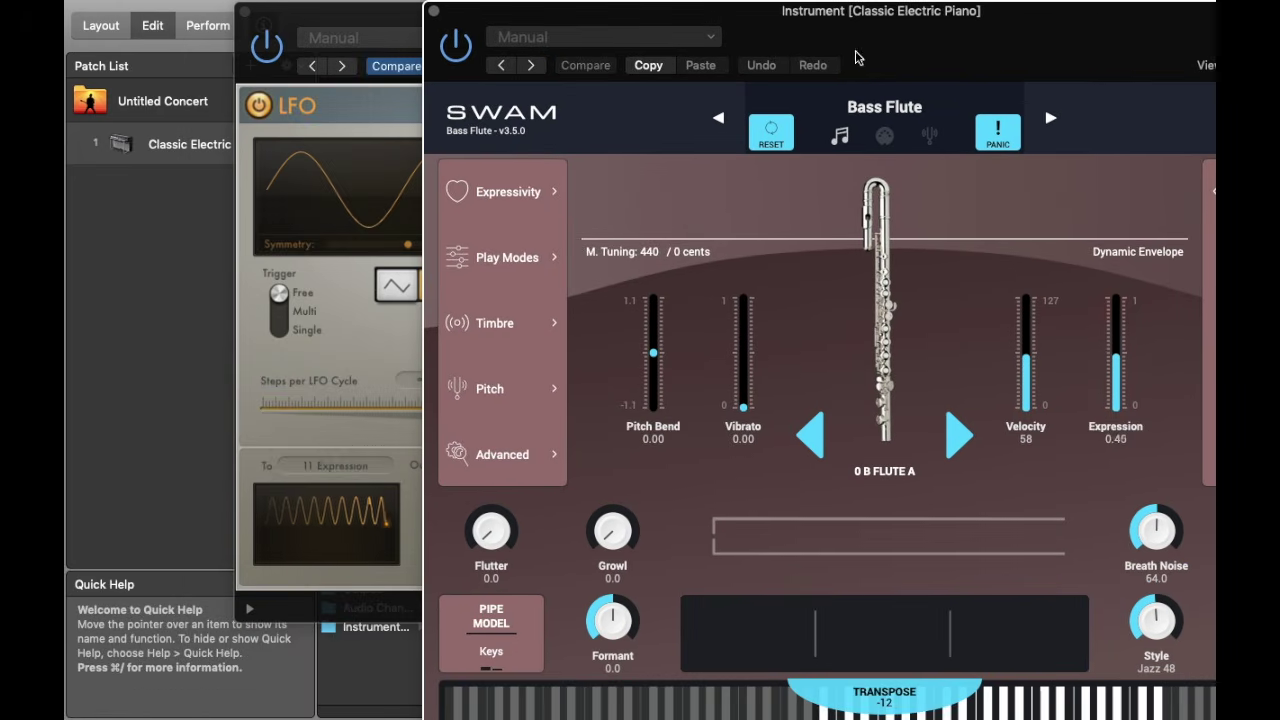
drag(406, 20, 311, 22)
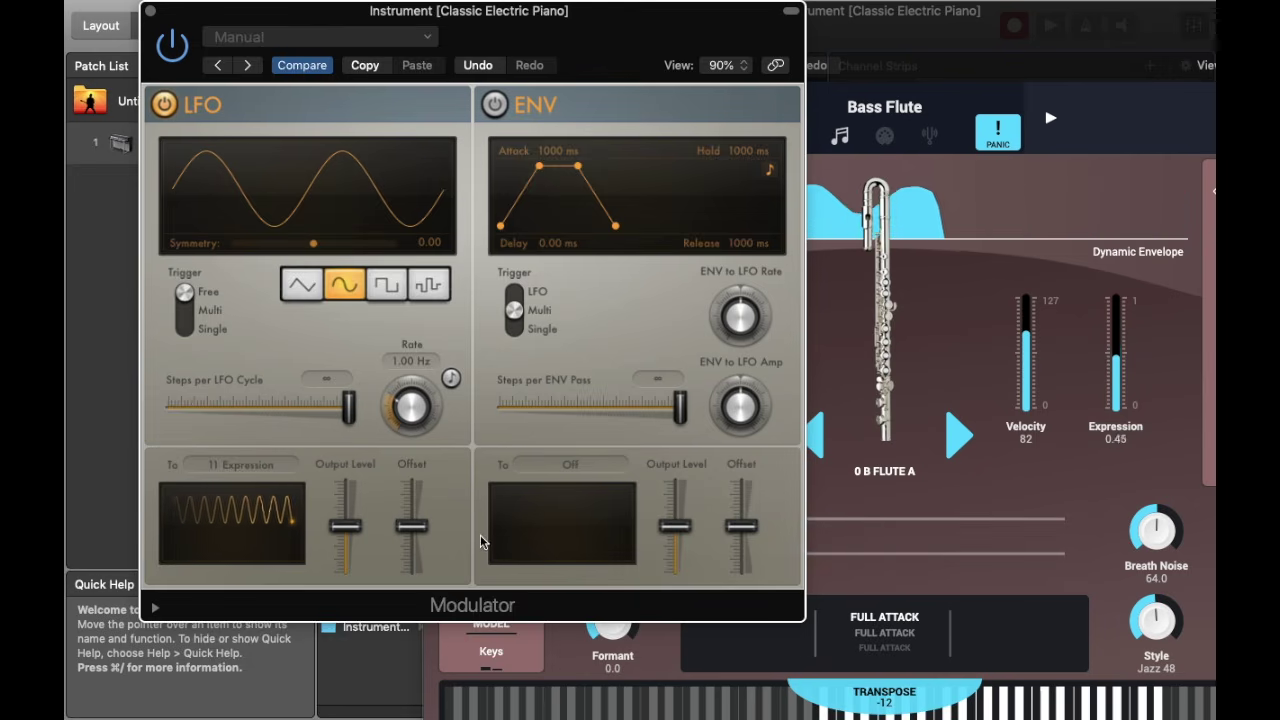
Lower the LFO's output level and offset, and set its rate to 0.60 Hz.
mouse_move(350, 545)
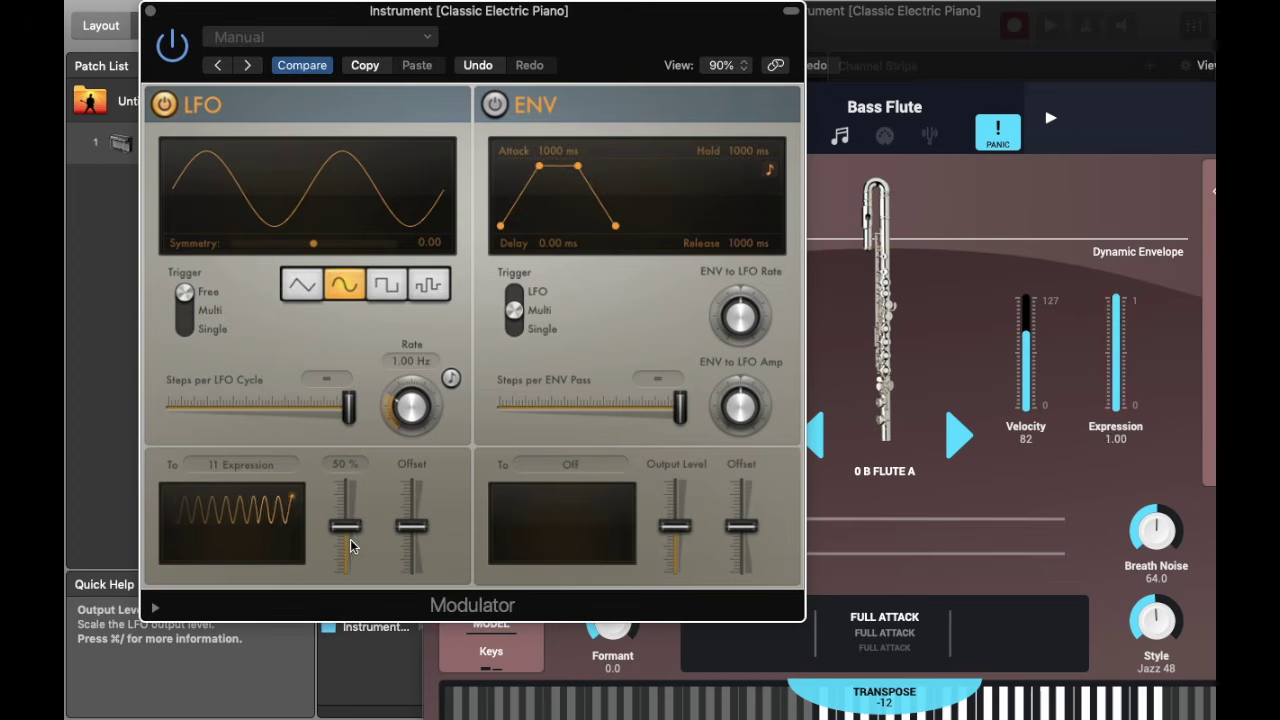
mouse_move(350, 545)
mouse_down()
mouse_move(411, 546)
mouse_move(412, 534)
mouse_move(352, 550)
mouse_up()
drag(402, 408, 397, 418)
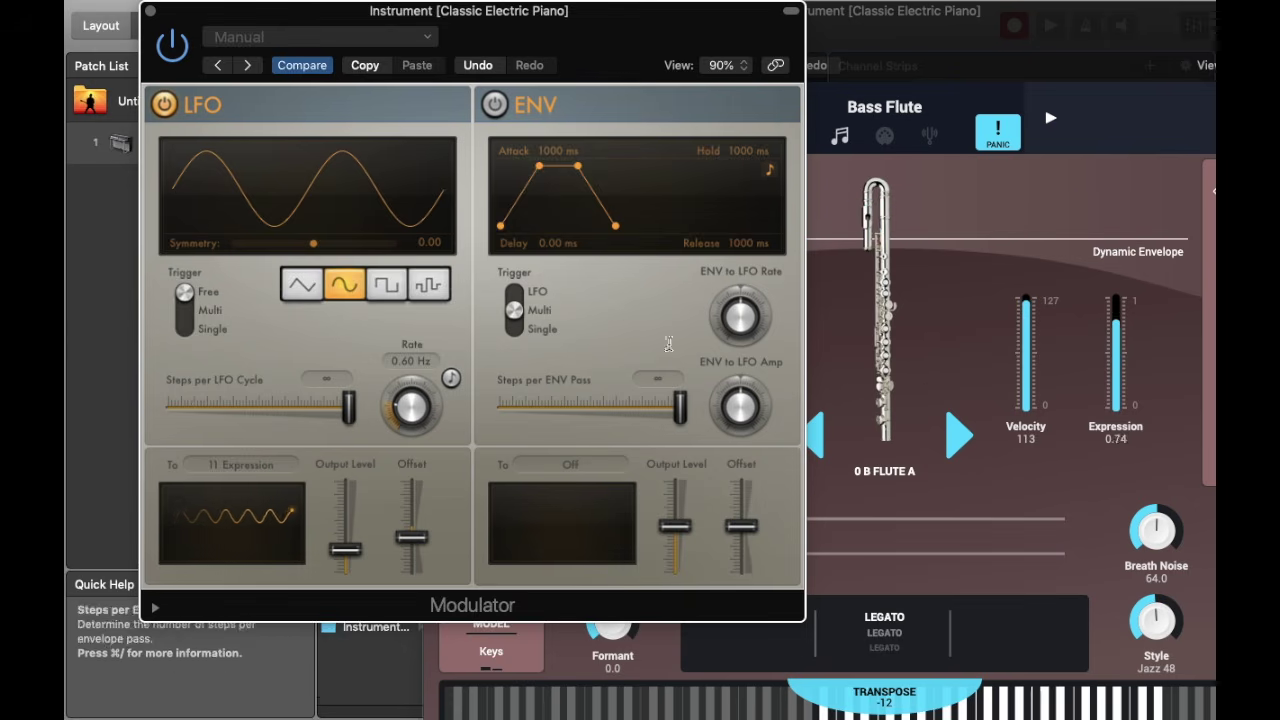
Route the Modulator's envelope output to MIDI CC 1 Mod Wheel and turn the envelope on.
click(568, 463)
click(538, 438)
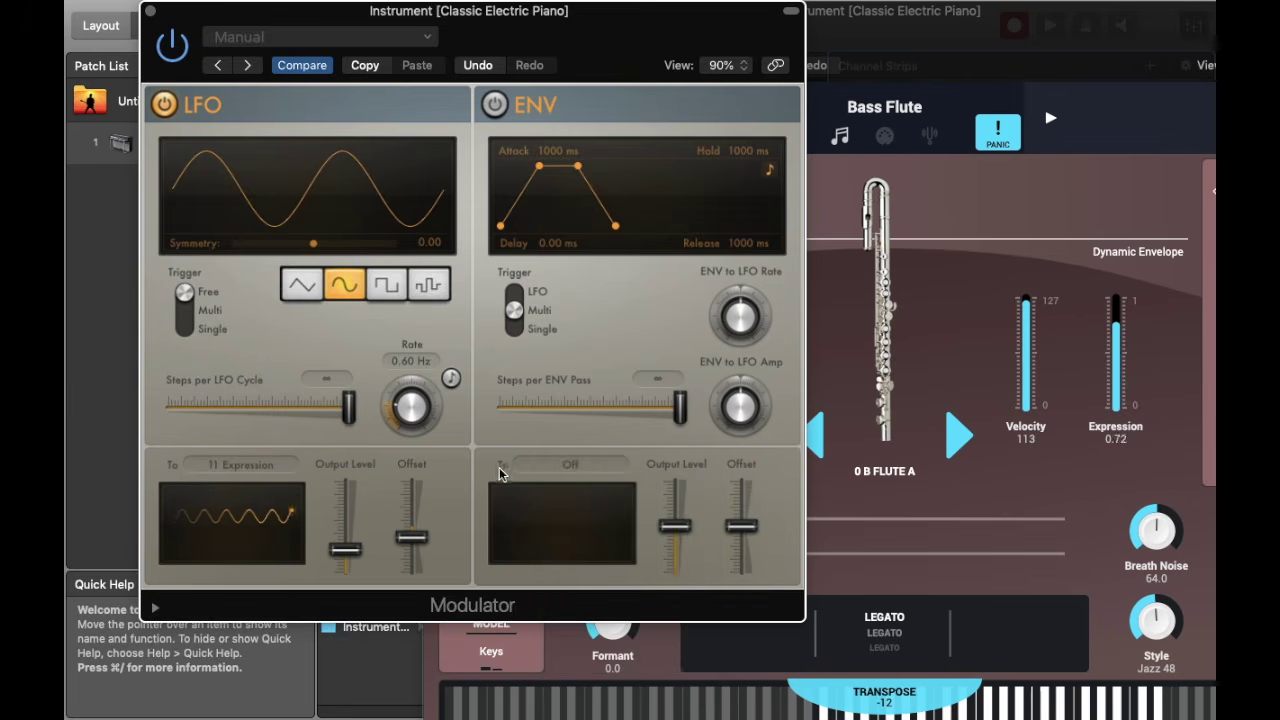
click(575, 466)
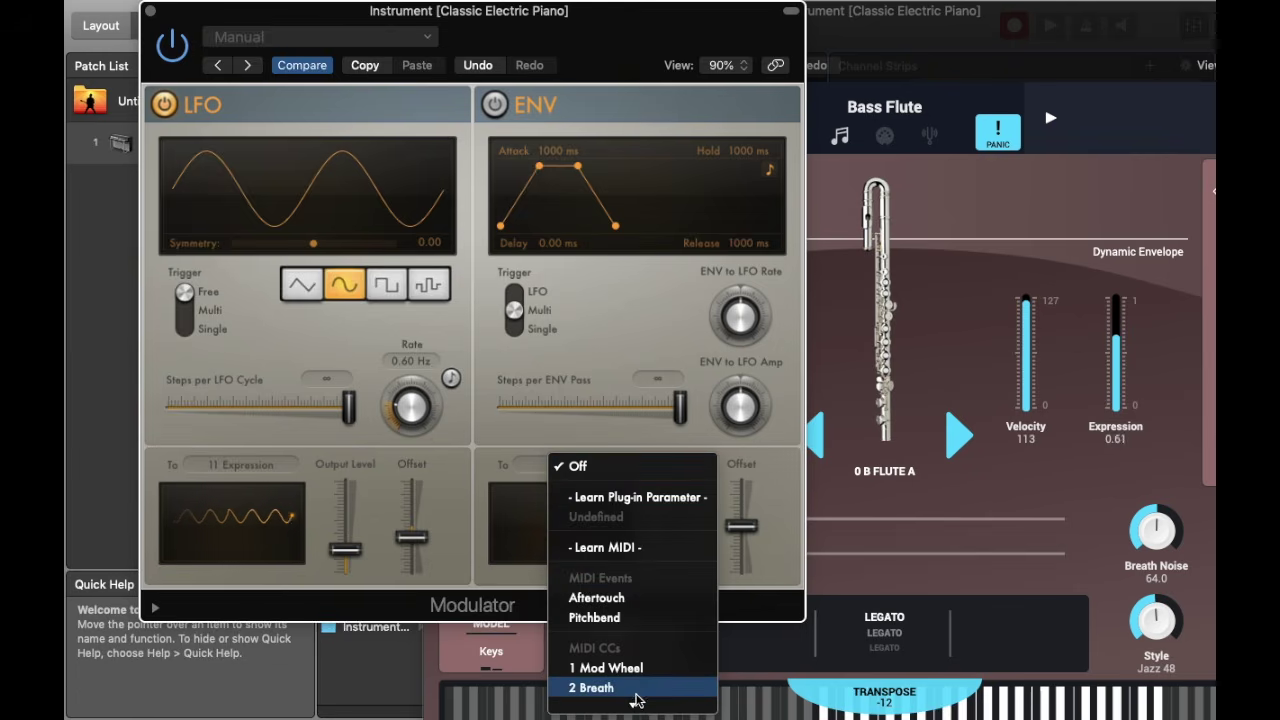
click(603, 669)
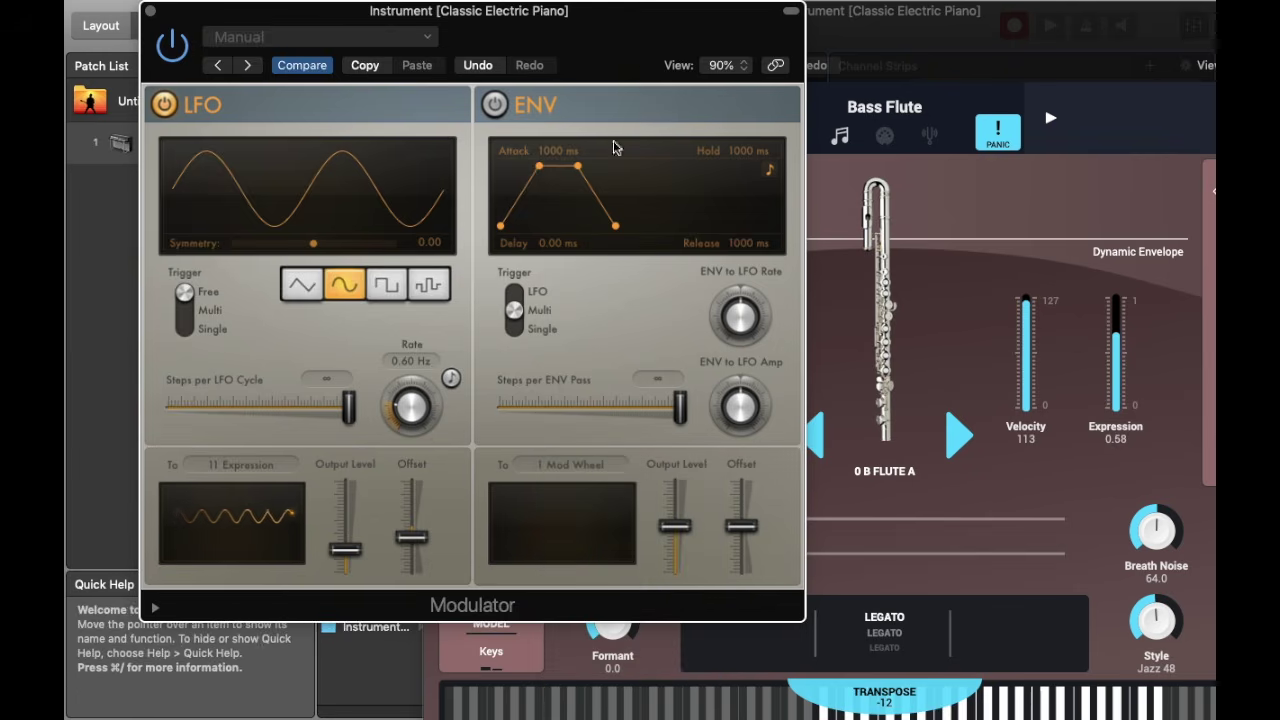
drag(641, 13, 534, 34)
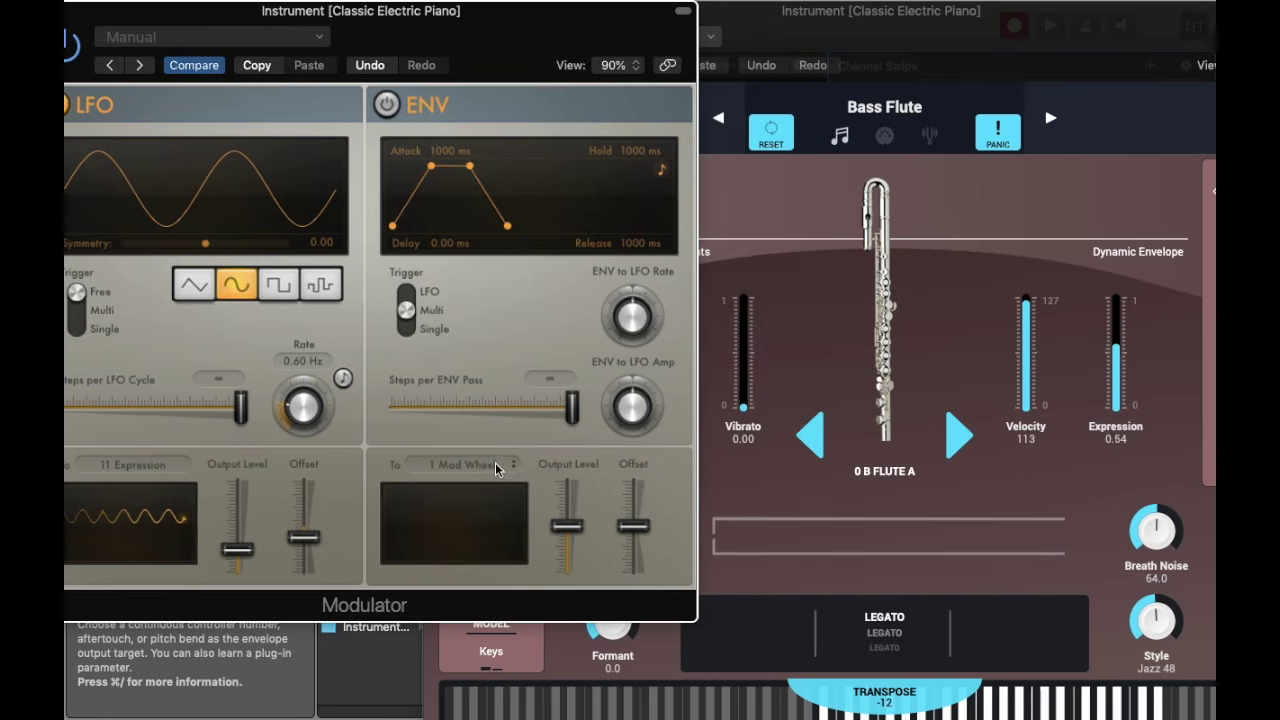
click(385, 110)
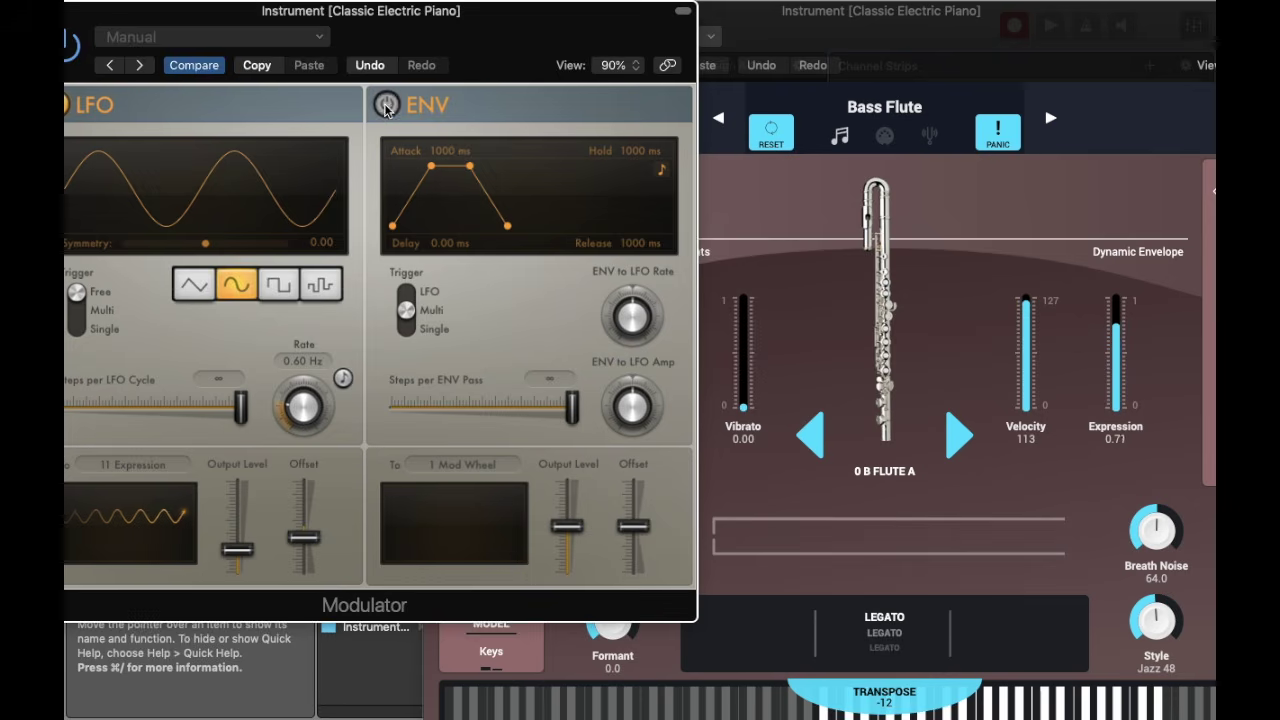
click(437, 28)
drag(437, 28, 538, 28)
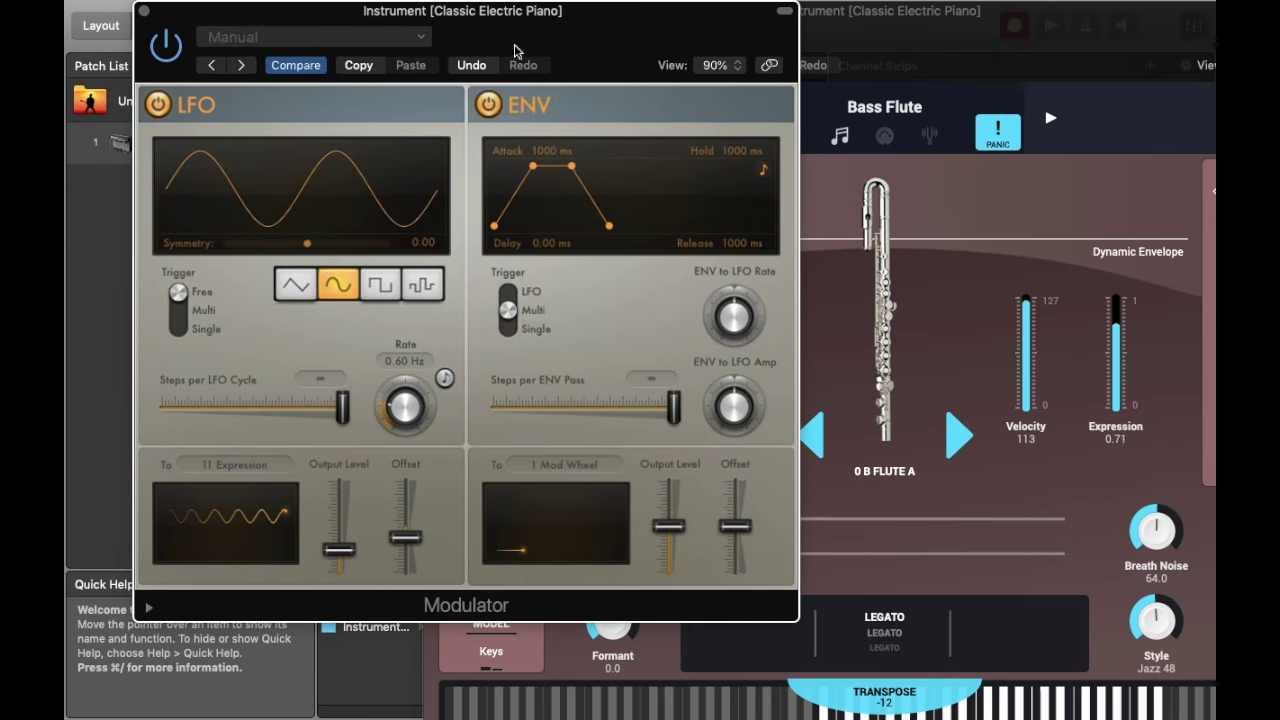
Set the LFO trigger to Multi and shift the Modulator aside to check the flute's dynamic envelope.
click(176, 305)
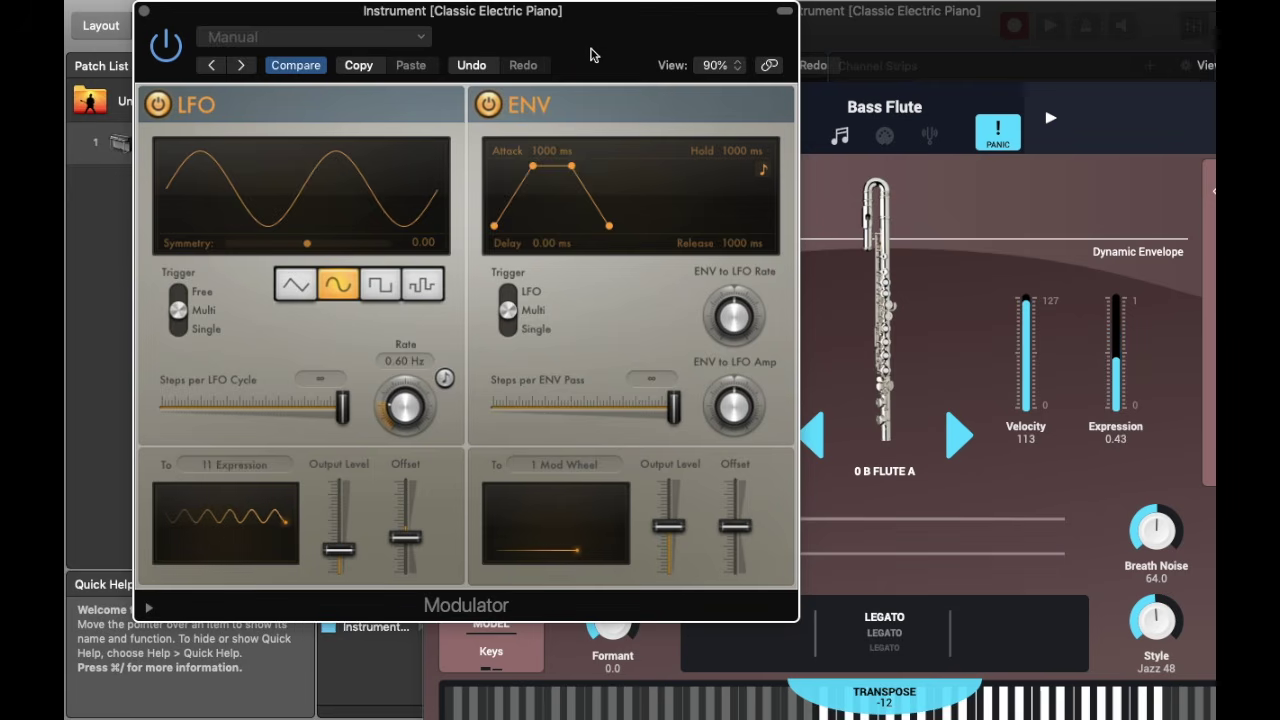
drag(586, 38, 425, 40)
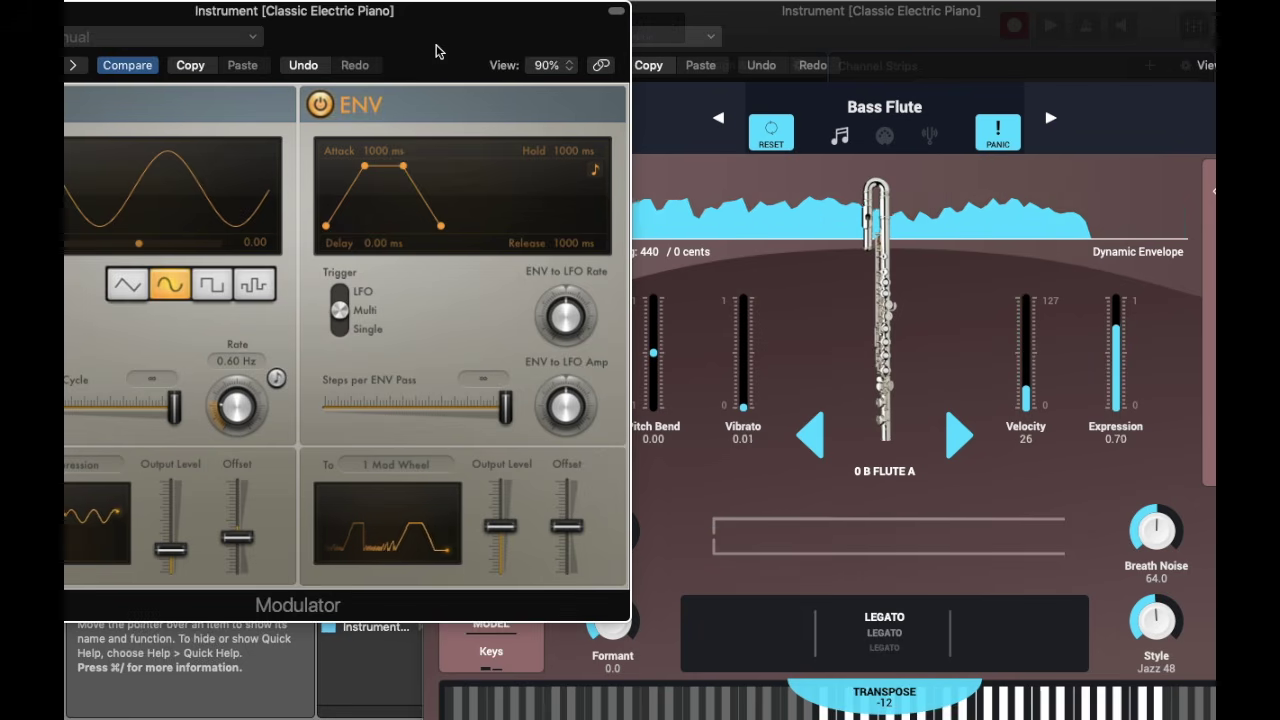
drag(287, 17, 689, 64)
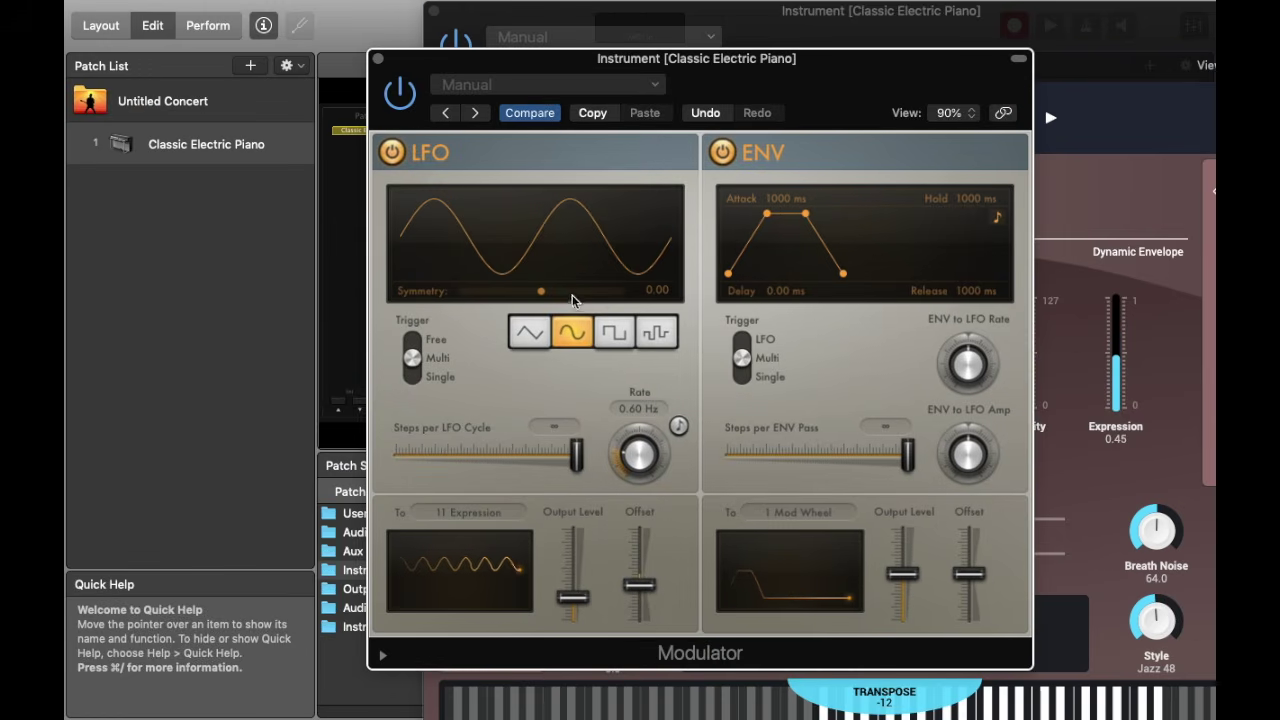
Close the Modulator and SWAM Bass Flute plug-in windows.
click(375, 63)
drag(797, 14, 737, 86)
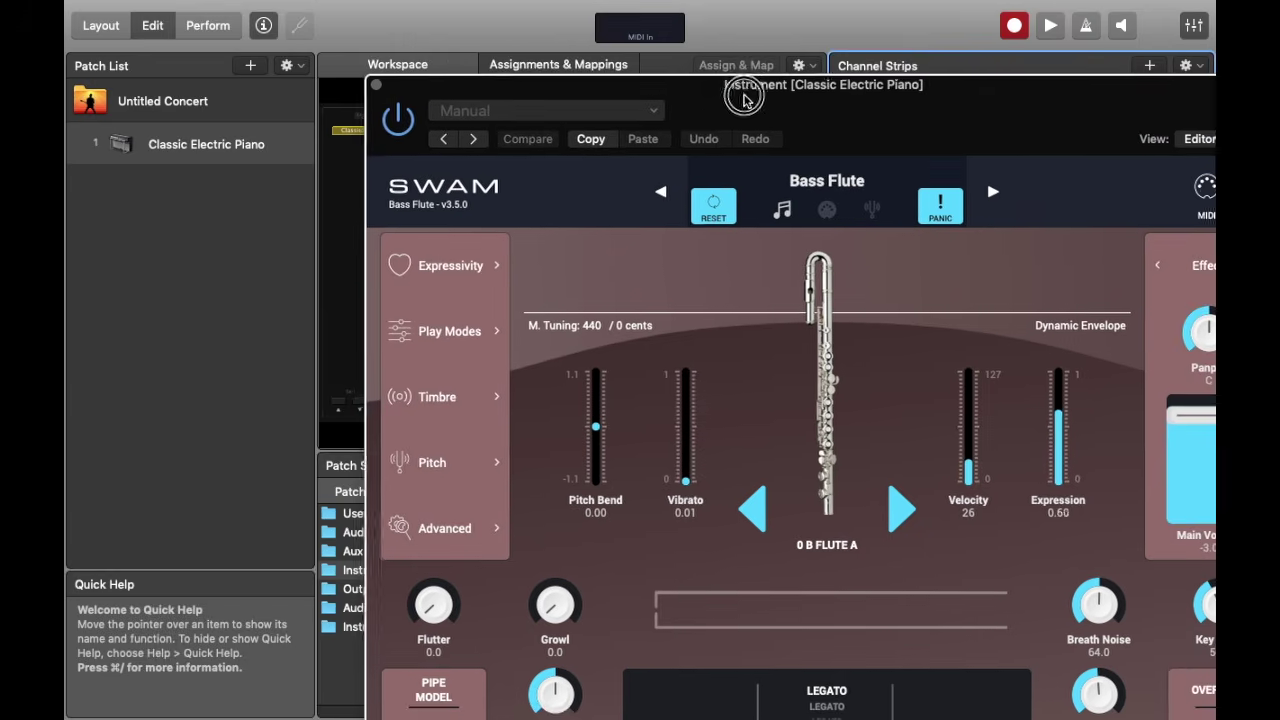
click(371, 87)
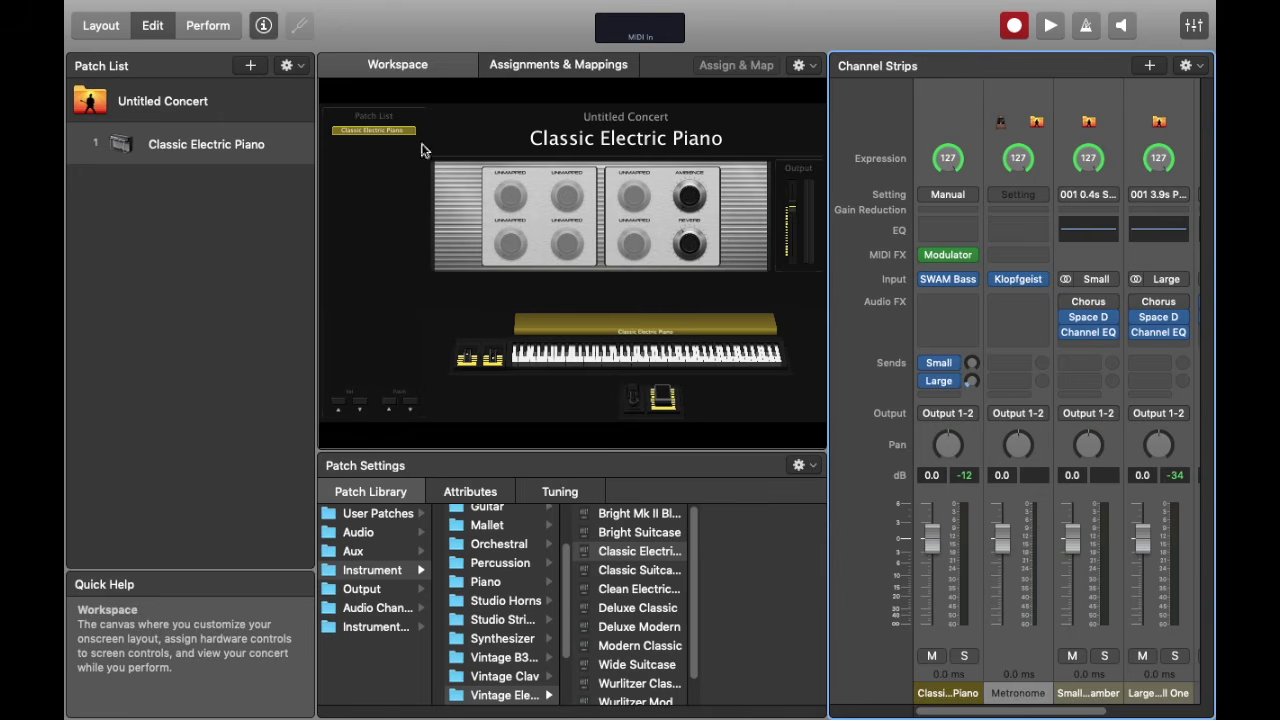
Save the concert to the Desktop as Swam Solution.
mouse_move(305, 8)
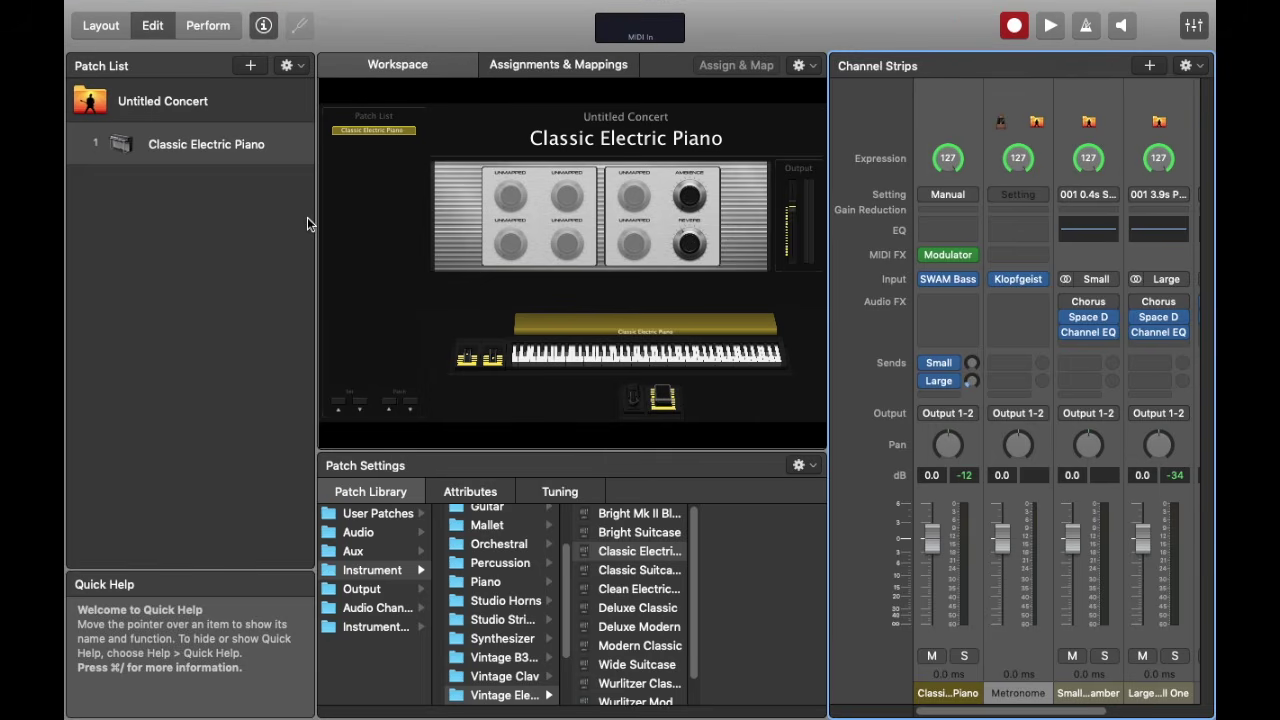
key(super+s)
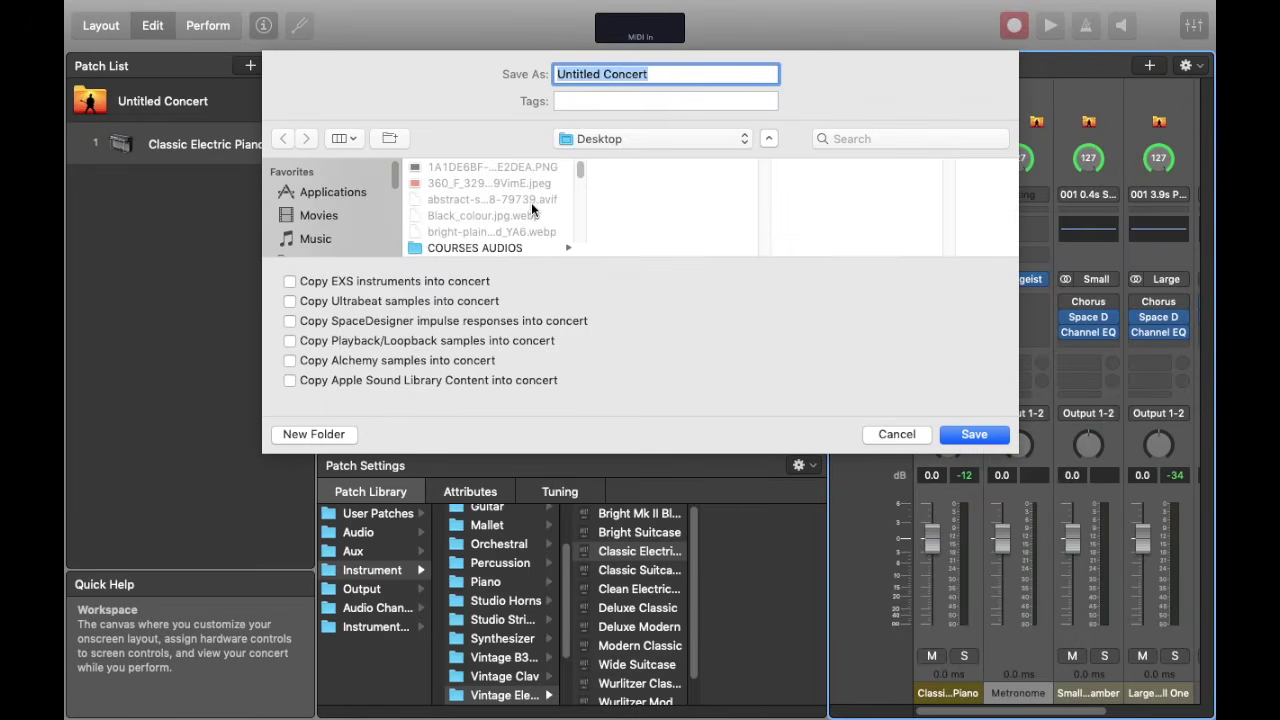
text(Swm)
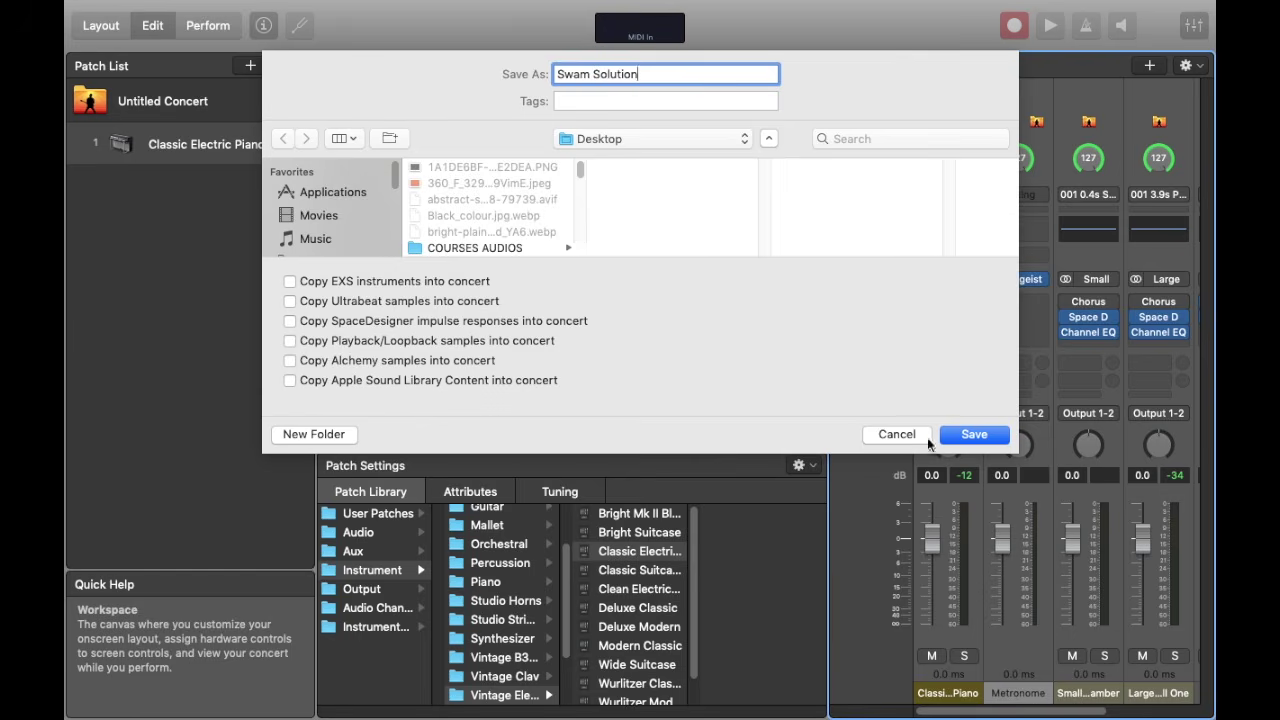
key(Return)
click(770, 156)
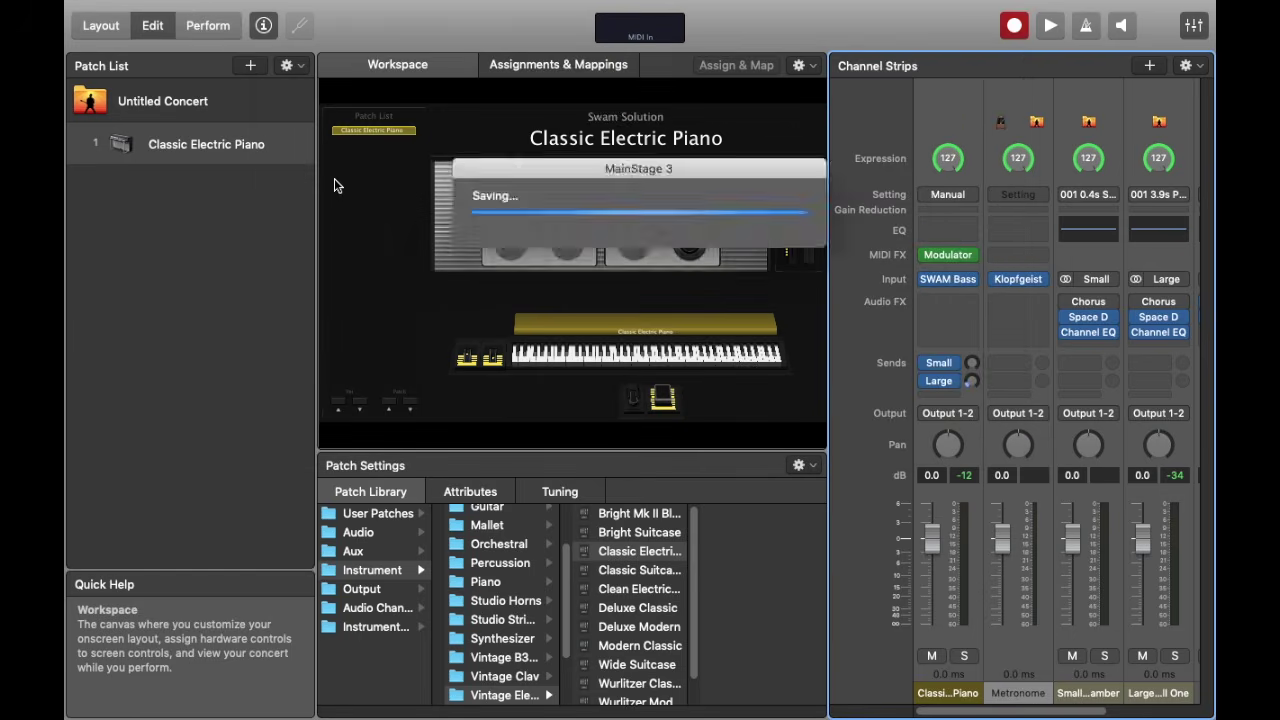
Close the concert and reopen Swam Solution from the recent concerts.
click(76, 32)
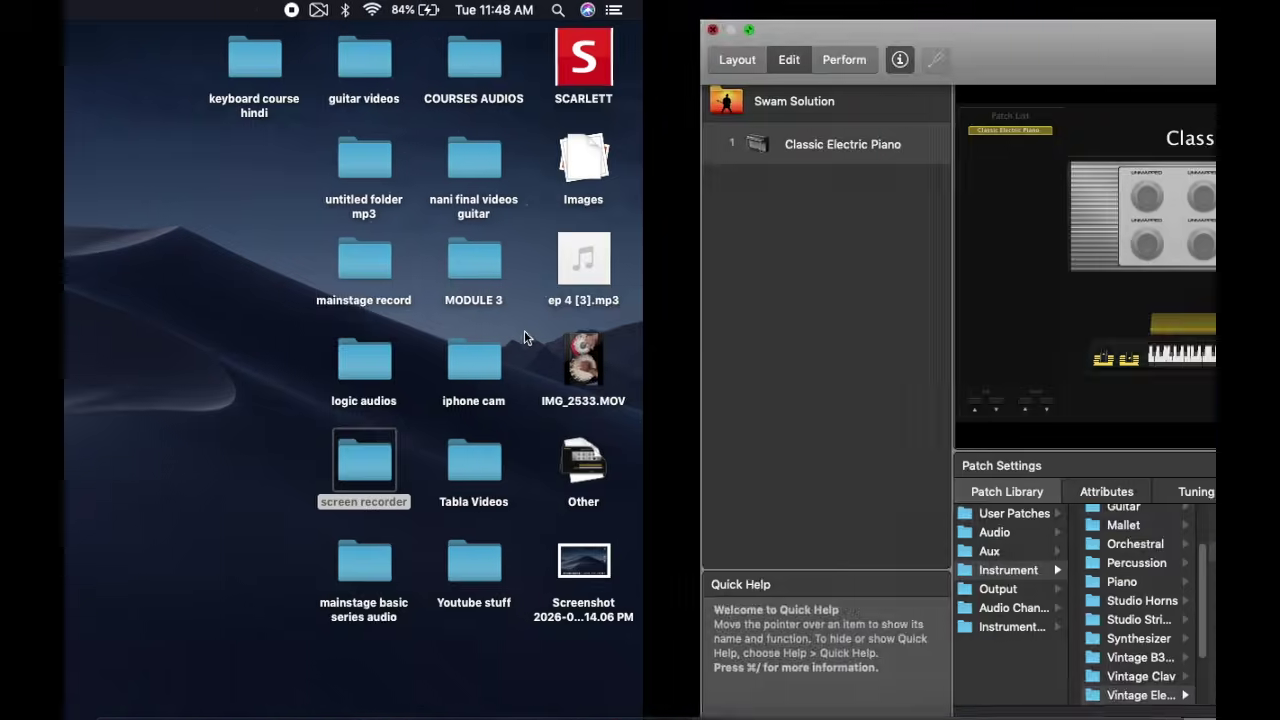
click(217, 10)
mouse_move(318, 63)
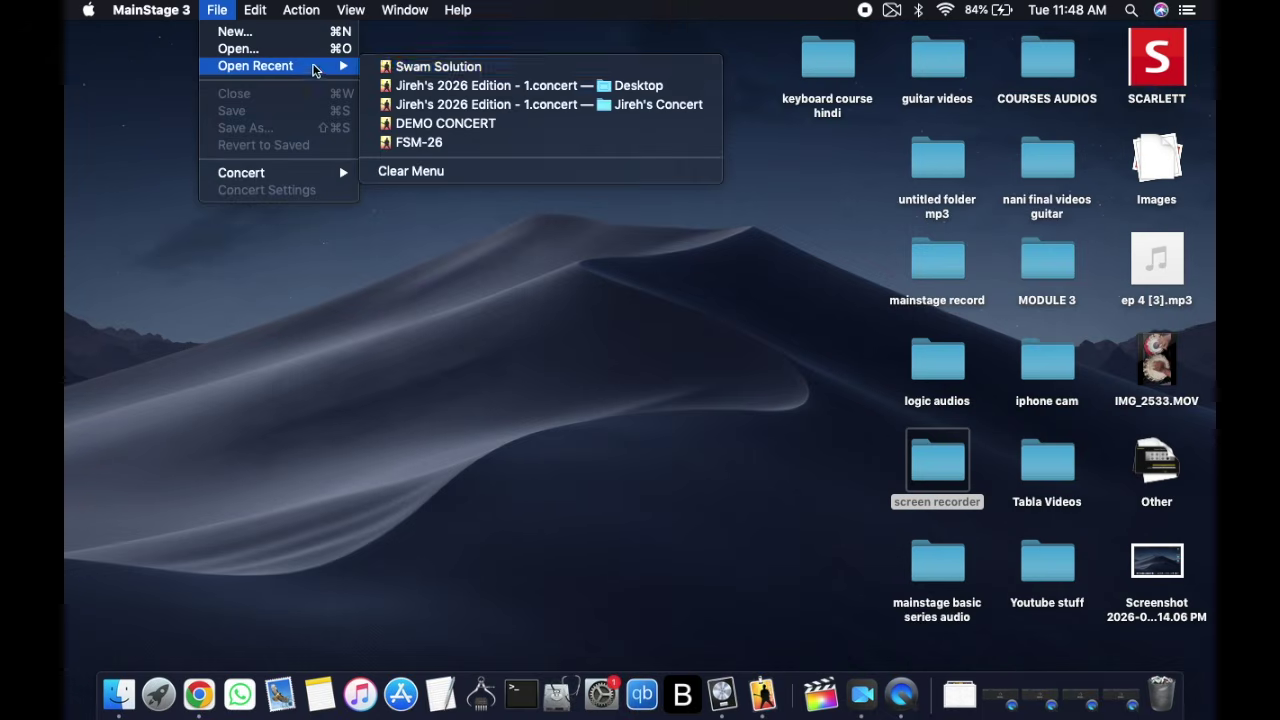
click(395, 50)
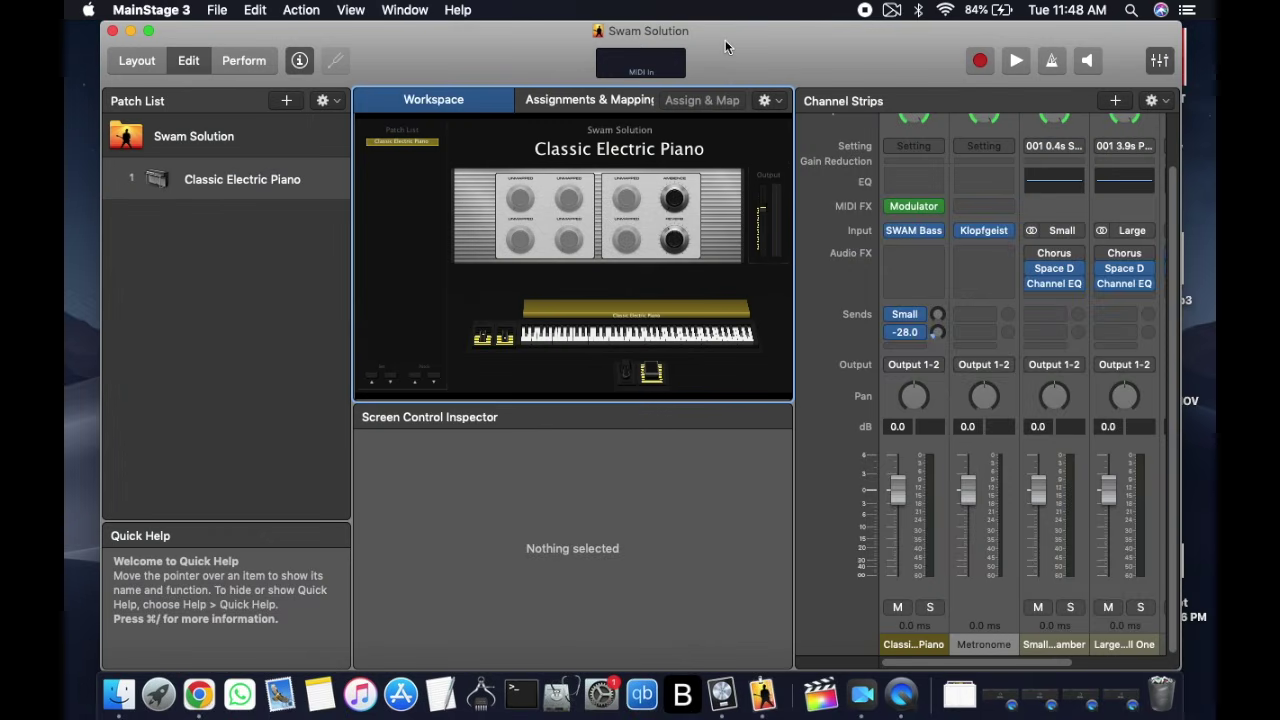
Switch the concert window to full screen, inspect the SWAM Bass Flute plug-in on the Classic Electric Piano strip, and close it.
click(114, 32)
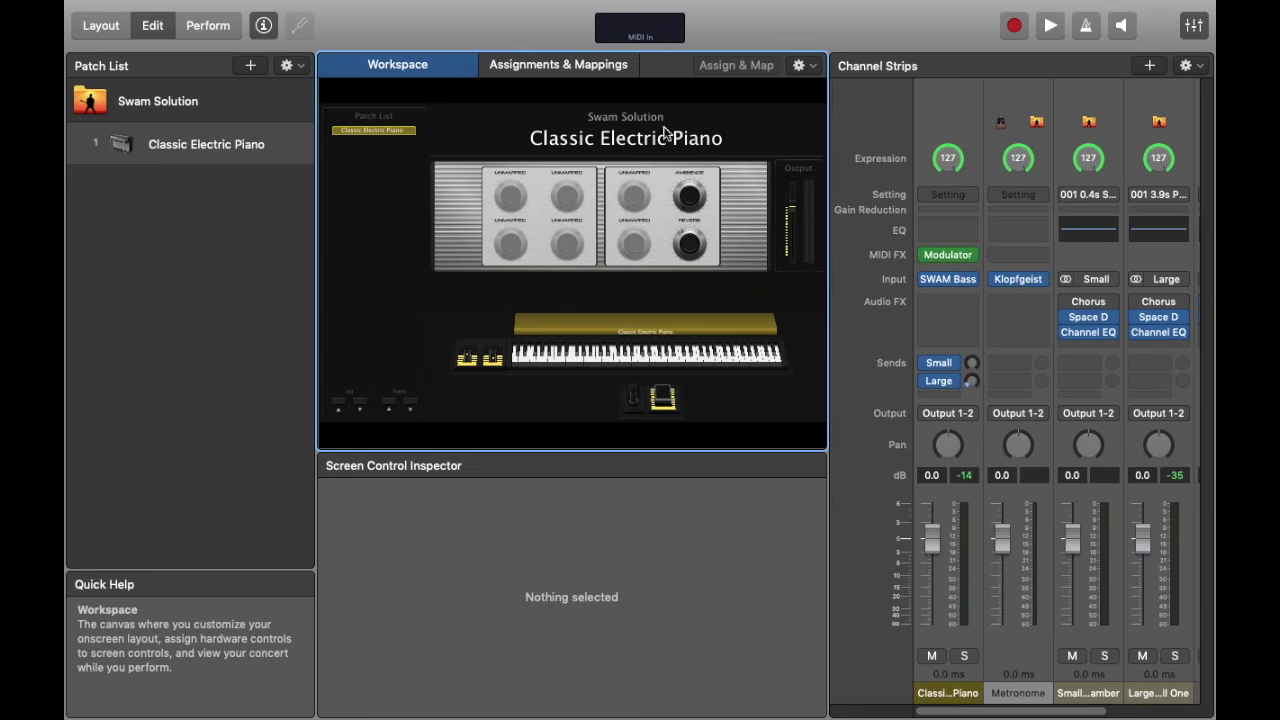
click(951, 282)
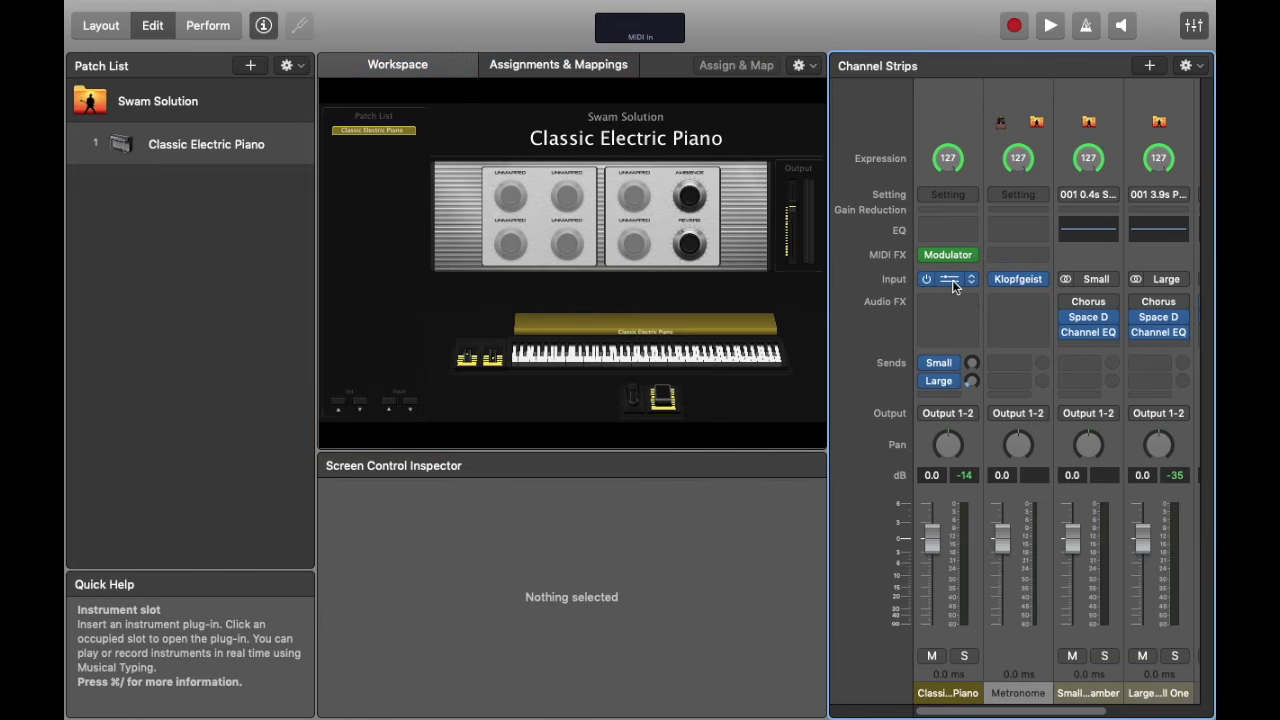
click(944, 284)
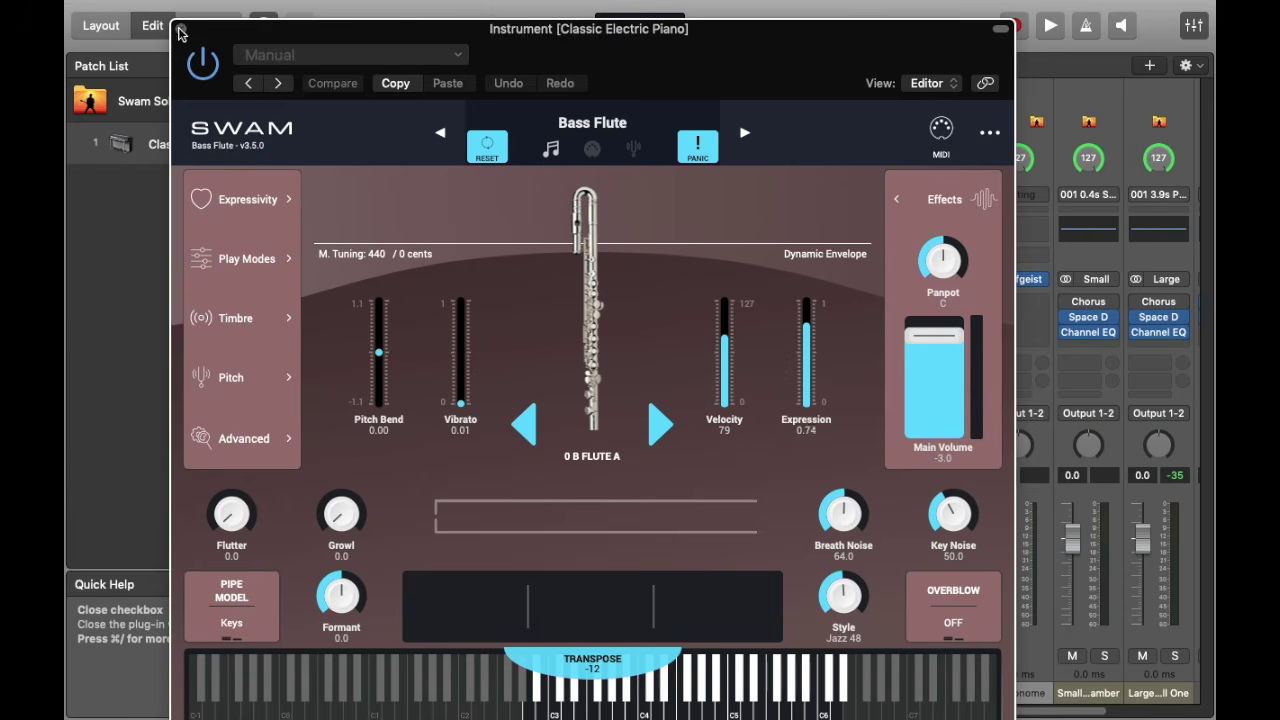
click(168, 29)
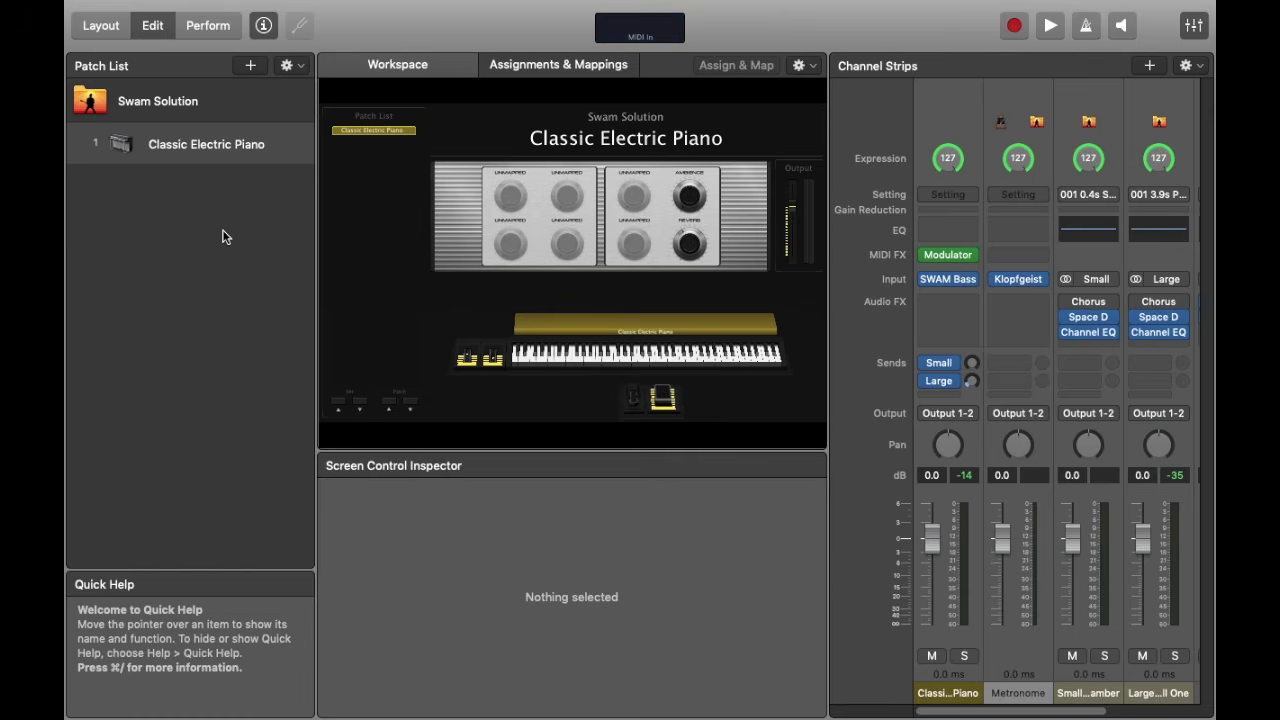
Review the Modulator's LFO and envelope settings on the Classic Electric Piano strip, and close its window.
click(949, 258)
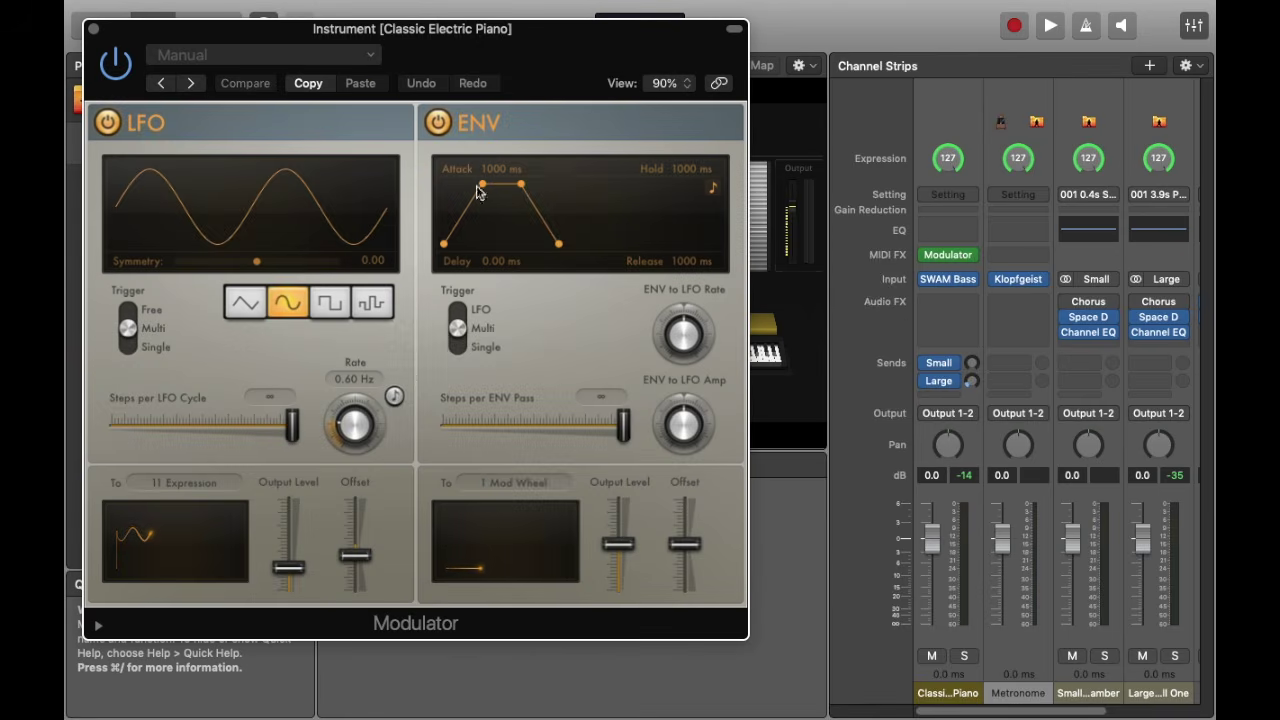
drag(450, 54, 691, 82)
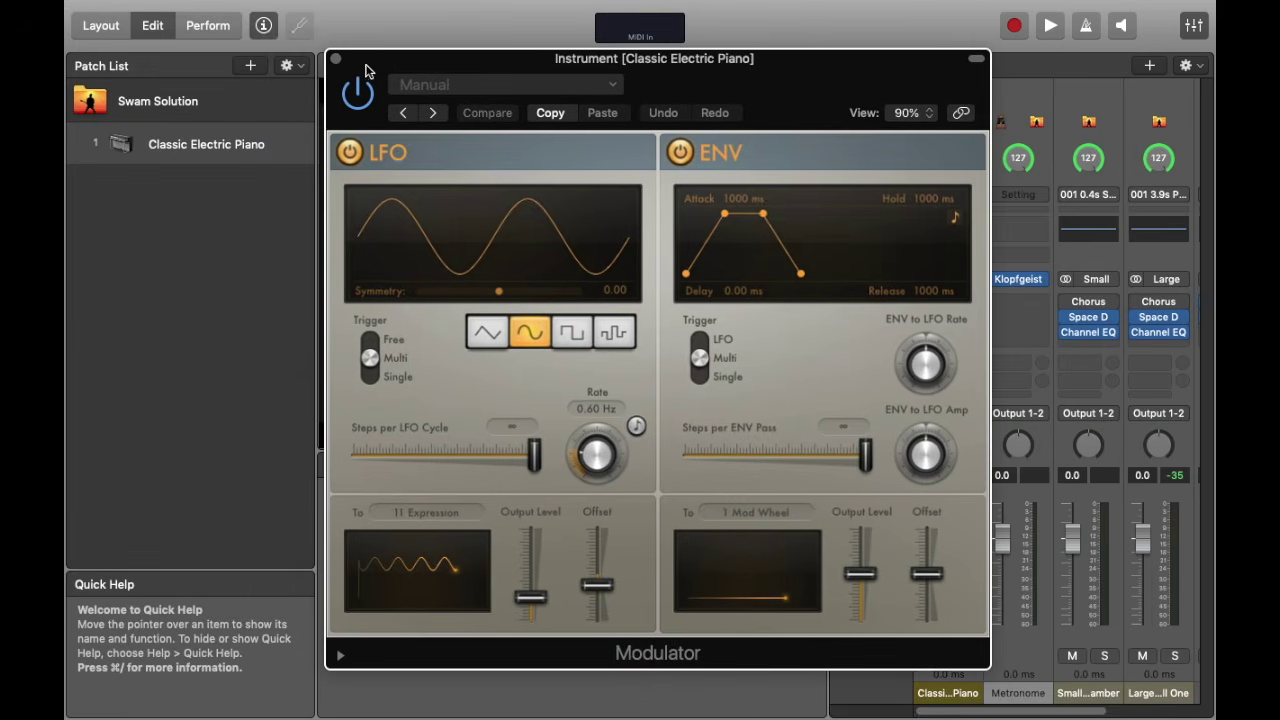
click(336, 59)
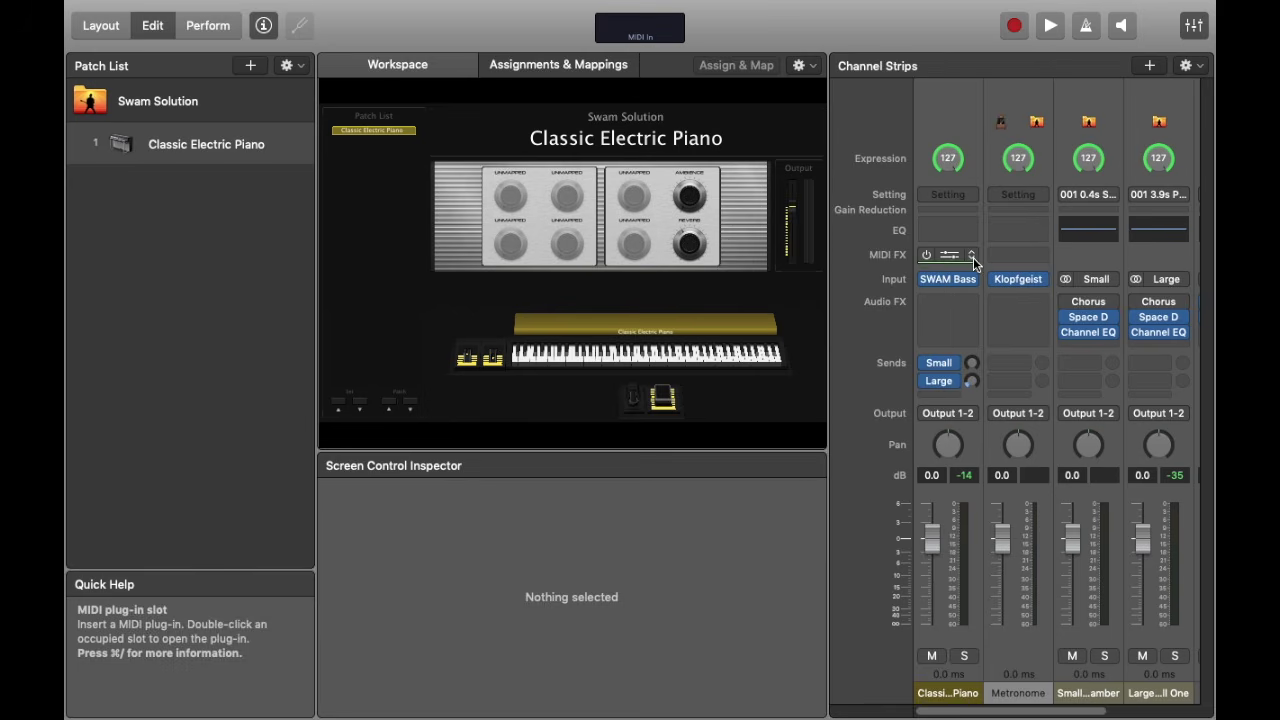
Remove the Modulator MIDI effect from the Classic Electric Piano channel strip.
click(973, 258)
click(950, 182)
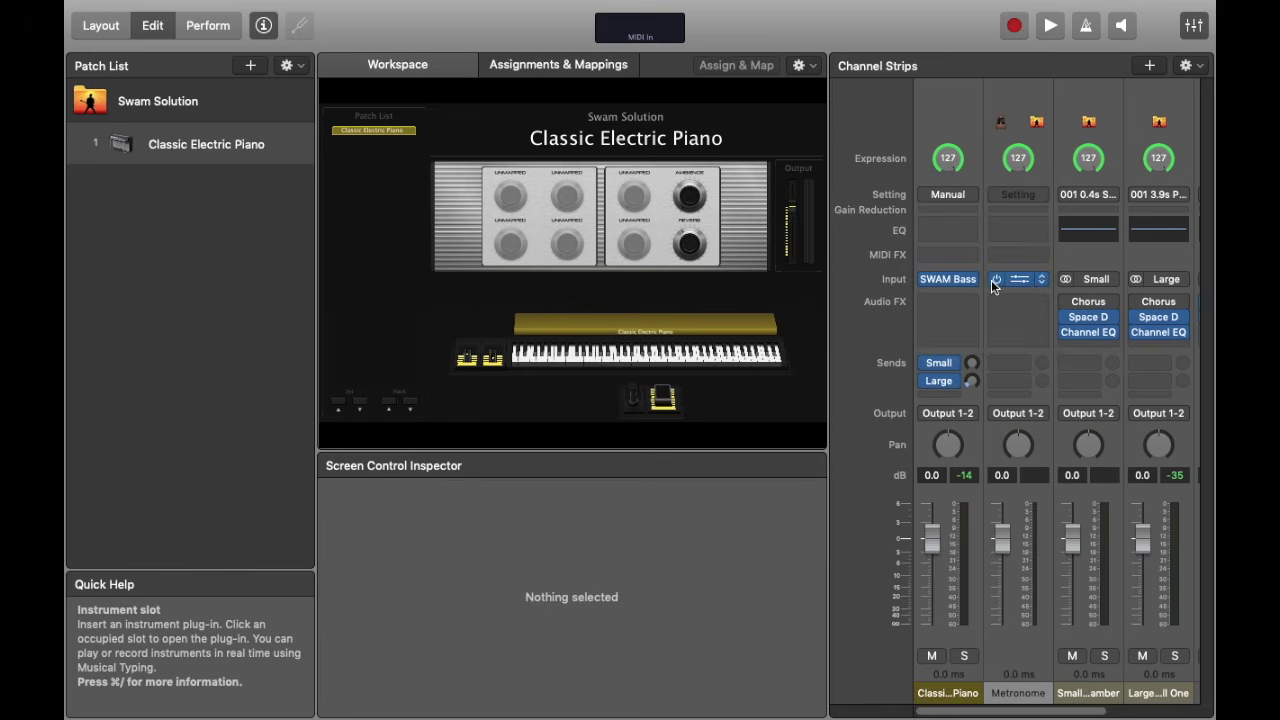
click(948, 289)
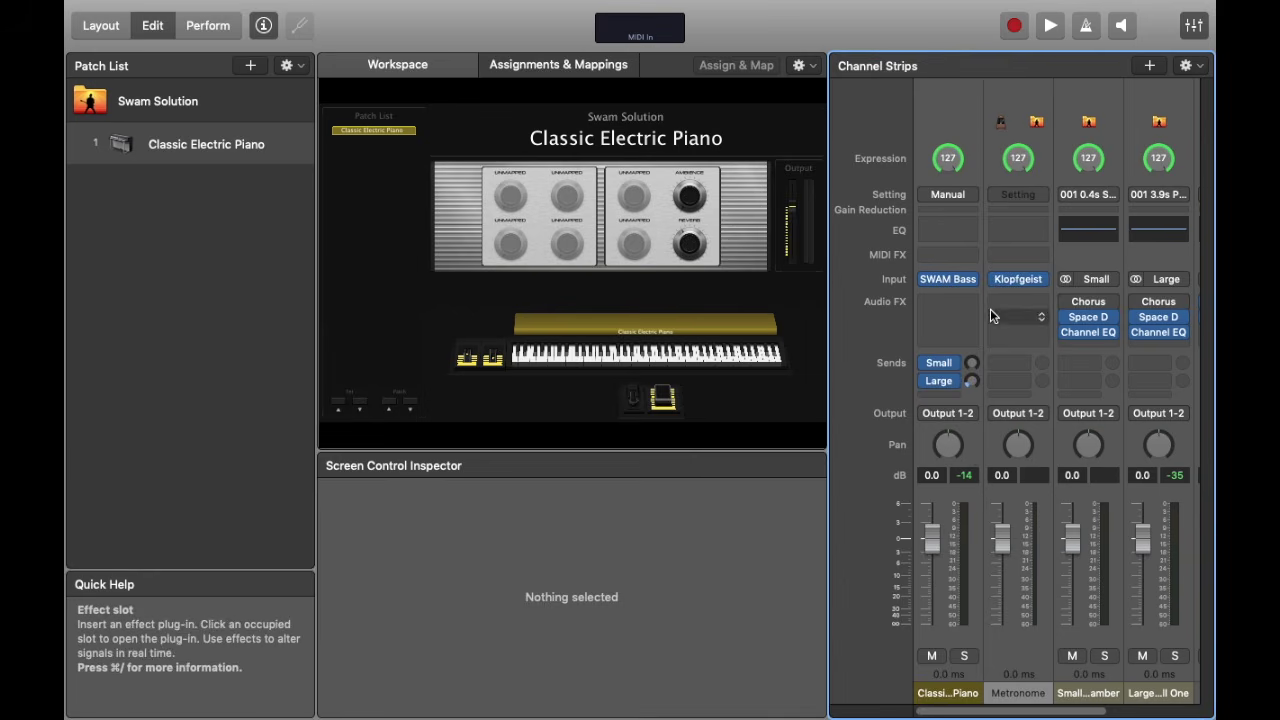
Show the Classic Electric Piano strip's MIDI input settings with all controller columns in view, and add a controller transform.
click(969, 437)
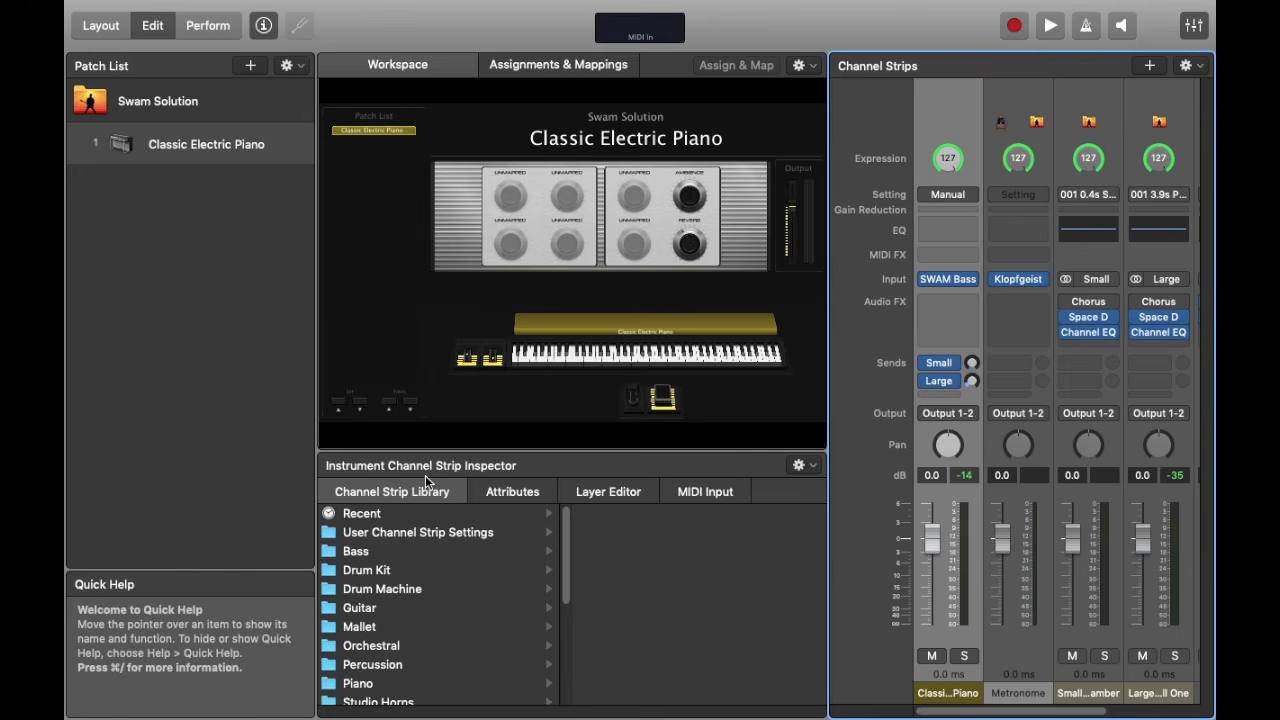
click(708, 494)
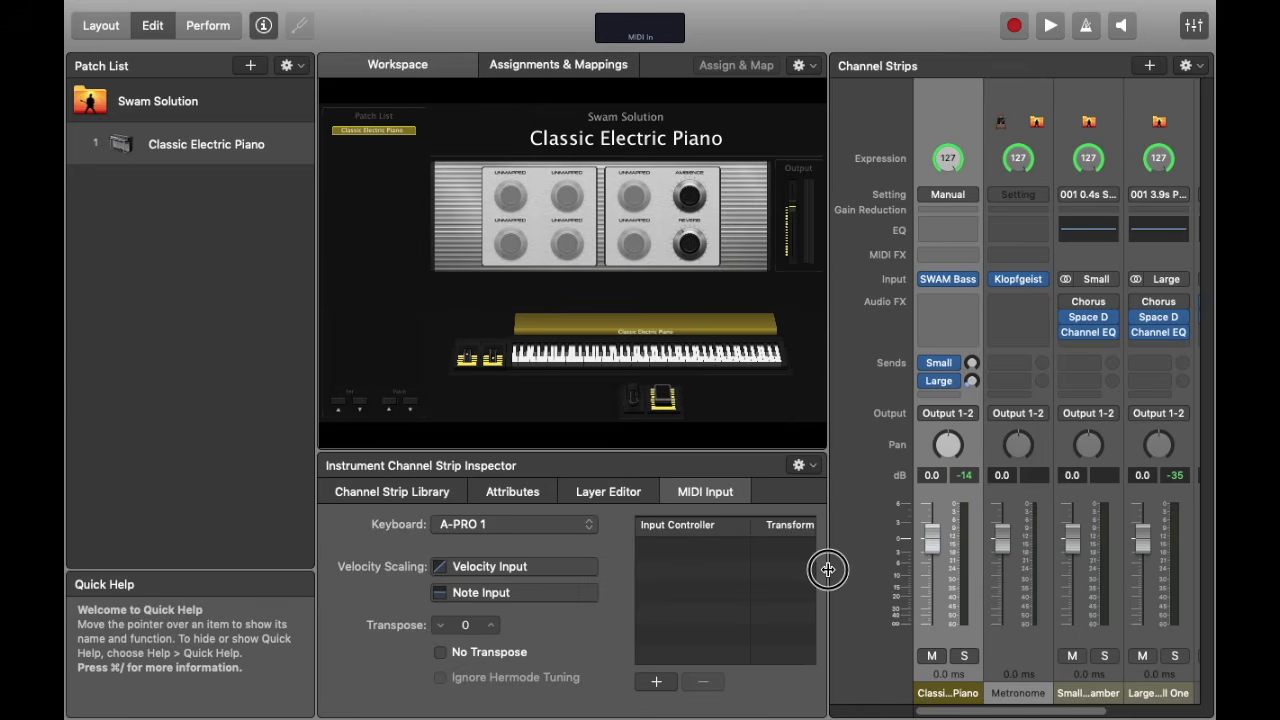
drag(828, 569, 973, 572)
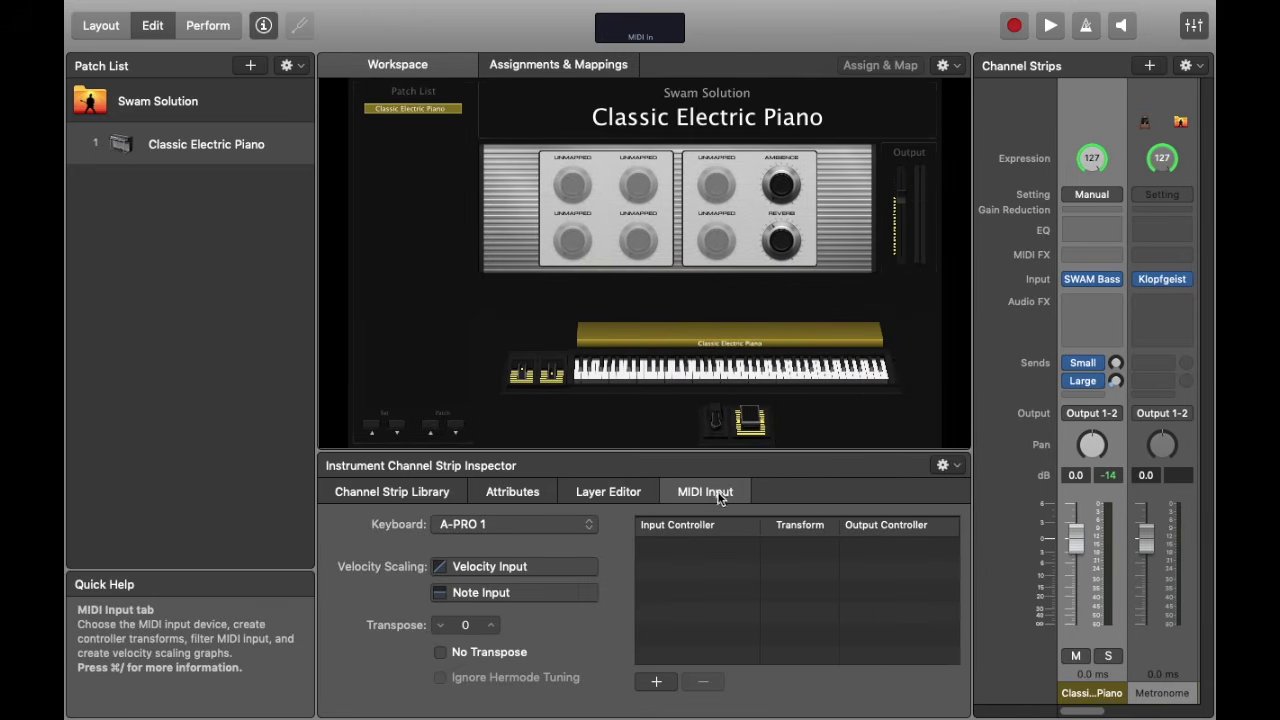
click(656, 683)
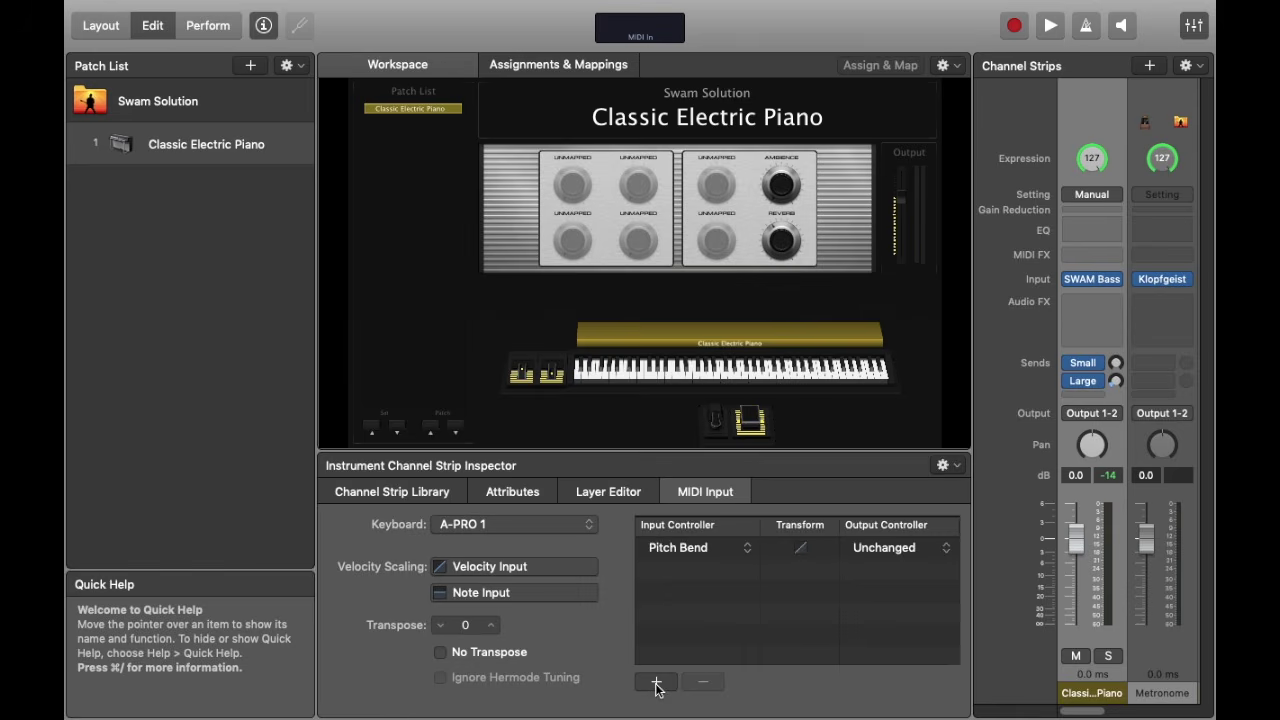
click(768, 553)
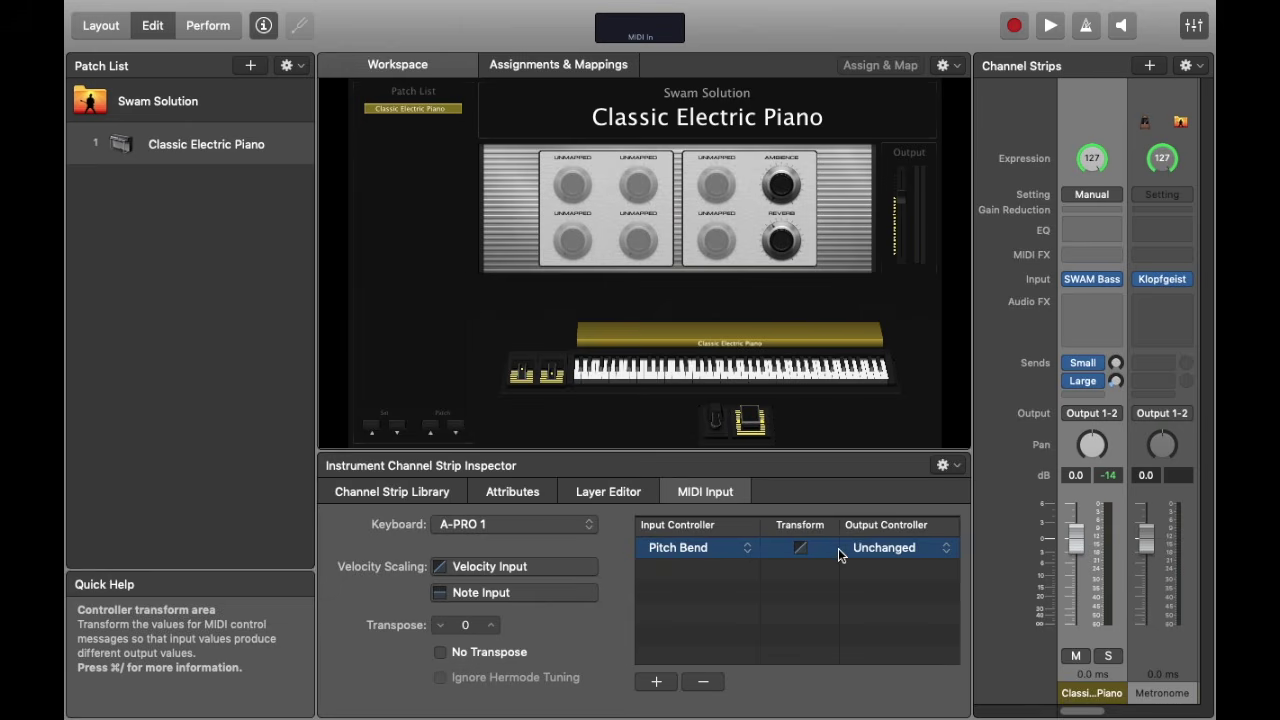
Set the new transform's input controller to 1 (Modulation) and its output controller to 11 (Expression).
click(689, 552)
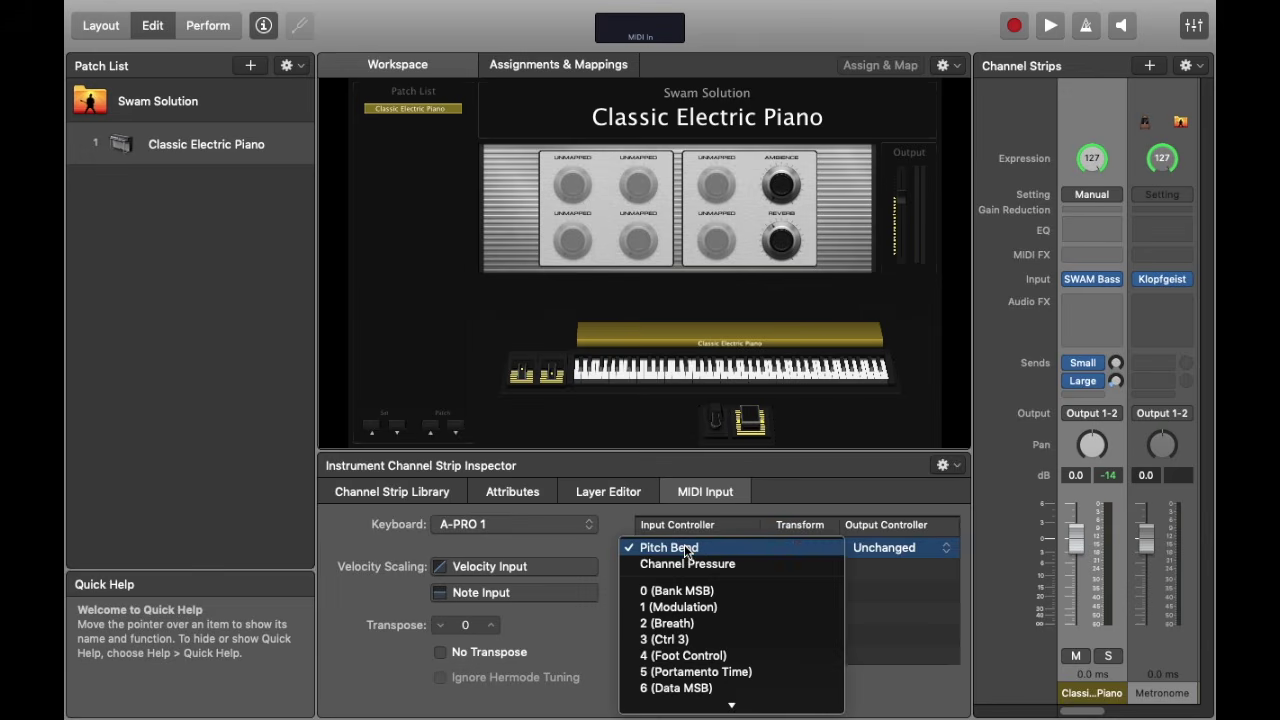
click(680, 607)
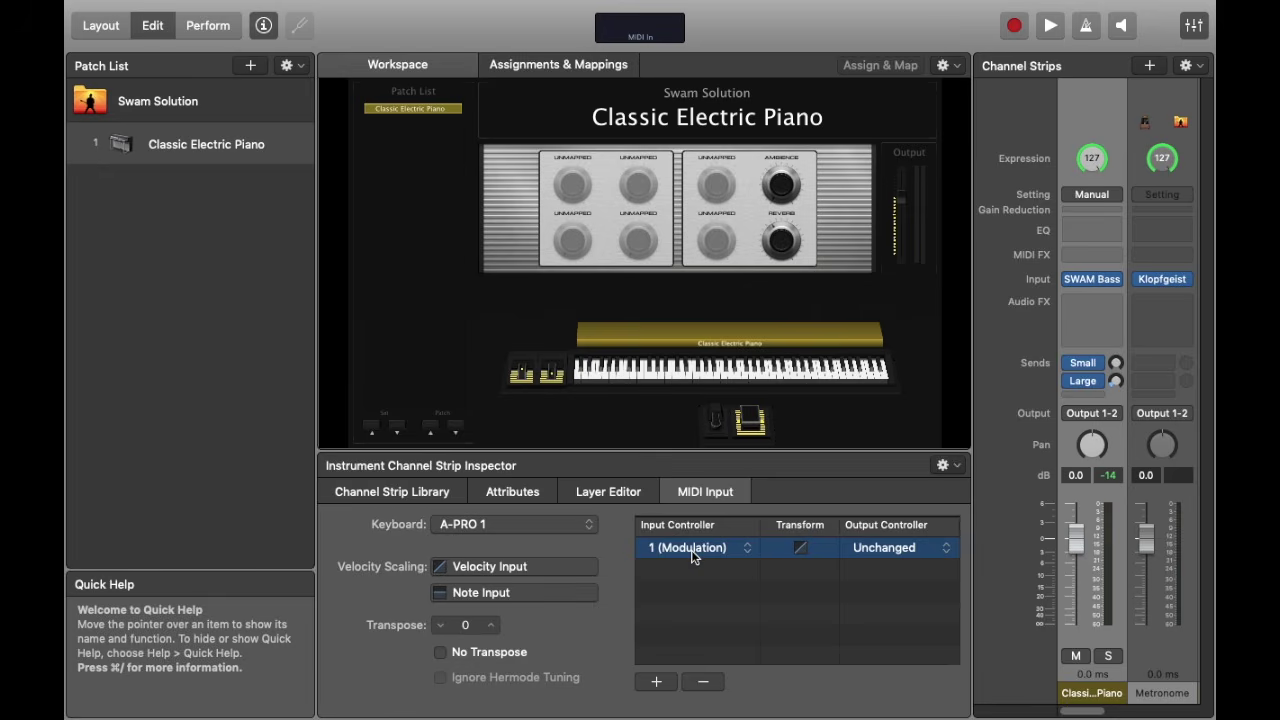
click(898, 550)
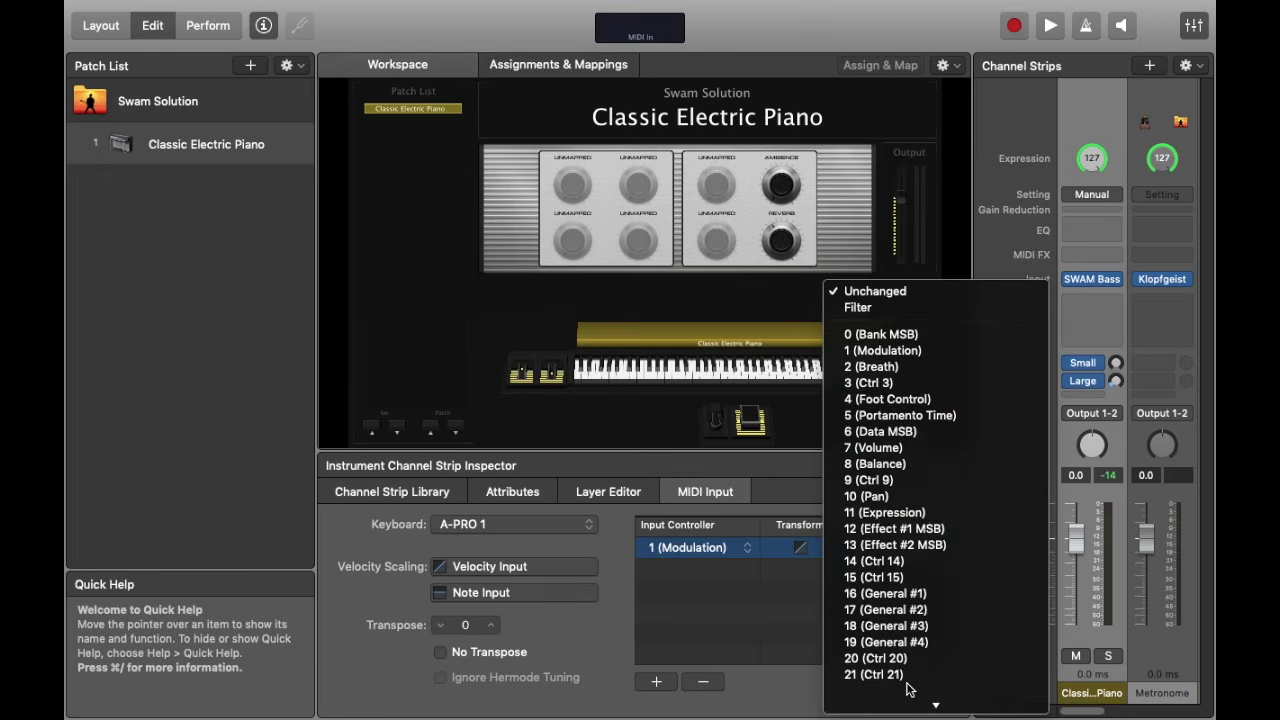
click(890, 512)
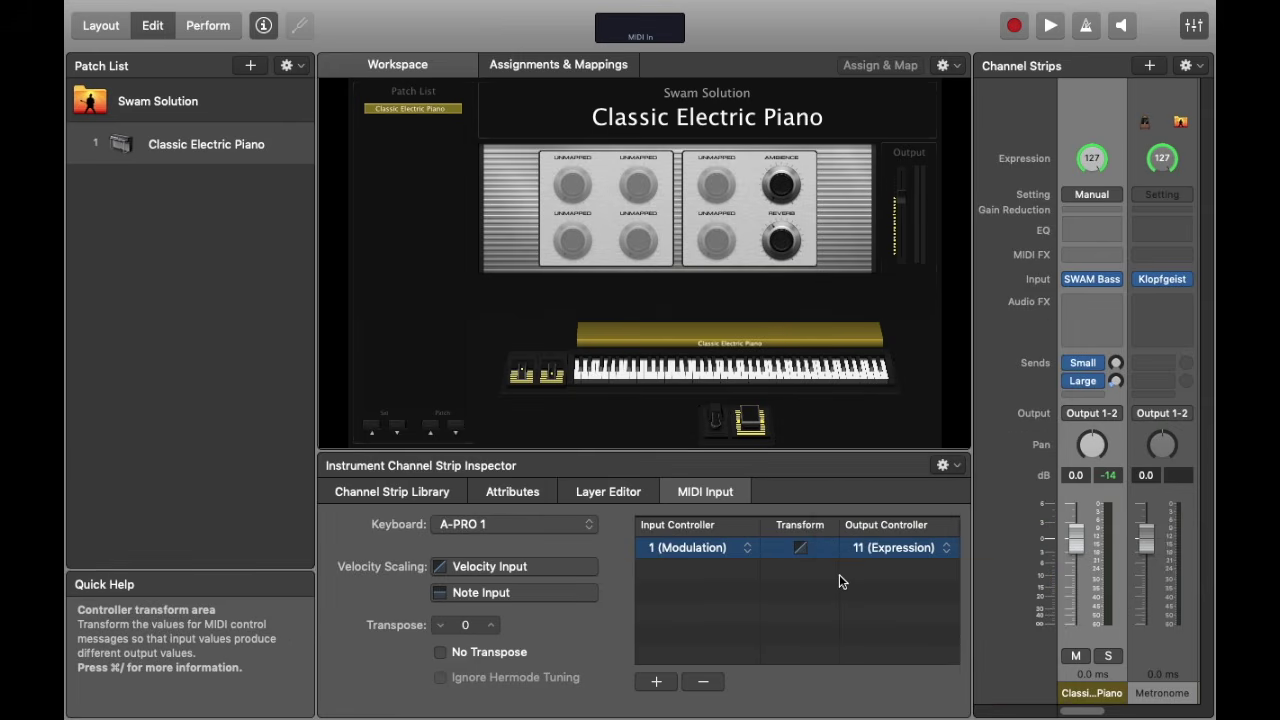
Check in the SWAM Bass Flute window how the modulation control drives Expression while playing, and close the plug-in.
click(1097, 285)
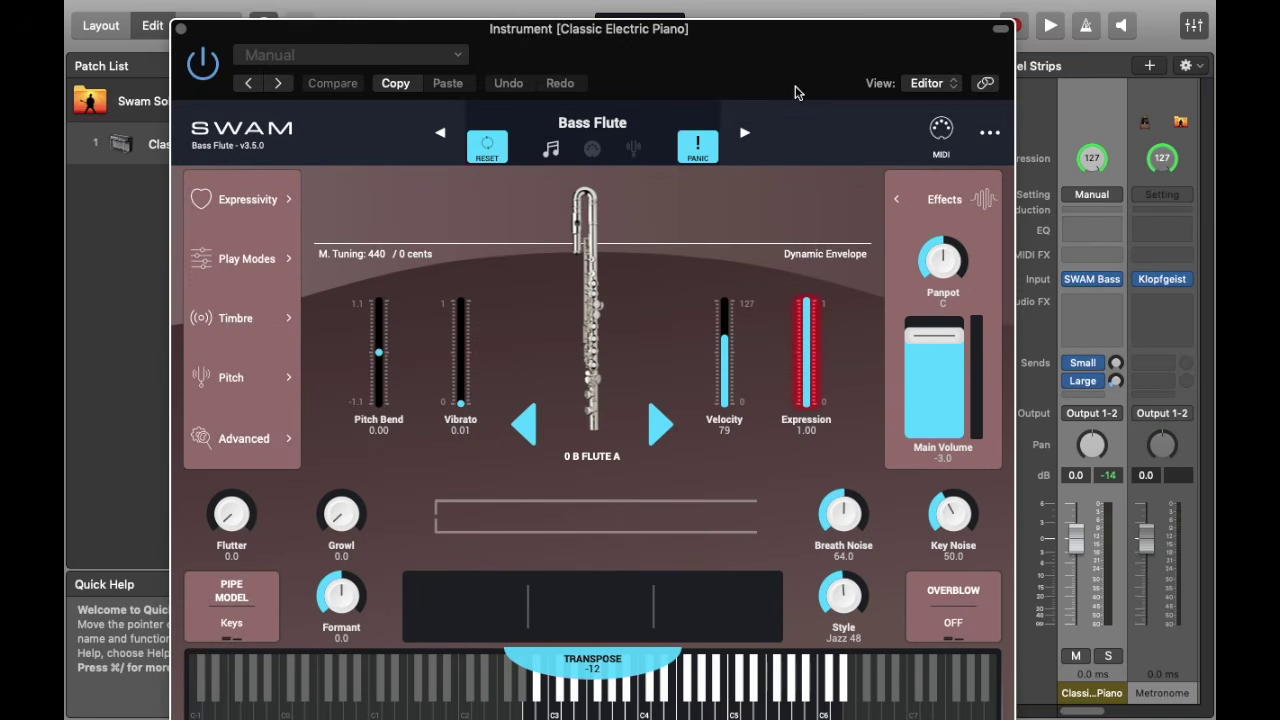
drag(787, 47, 900, 29)
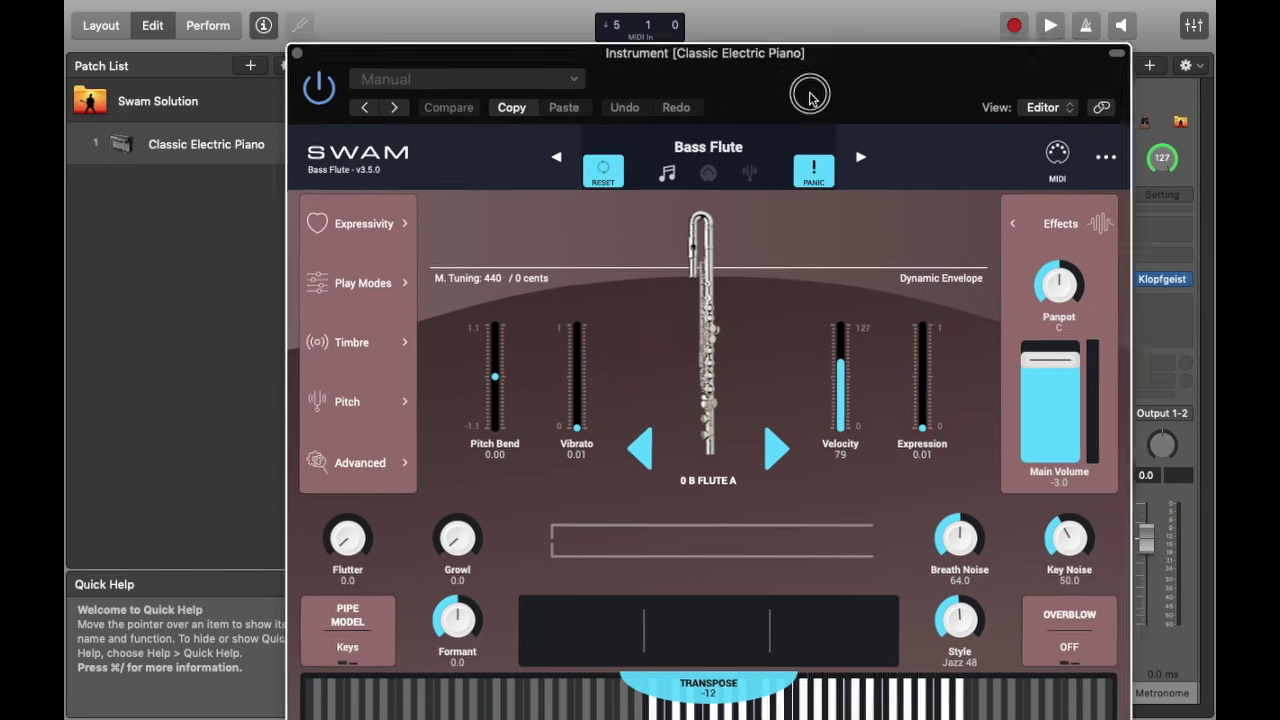
drag(797, 16, 871, 478)
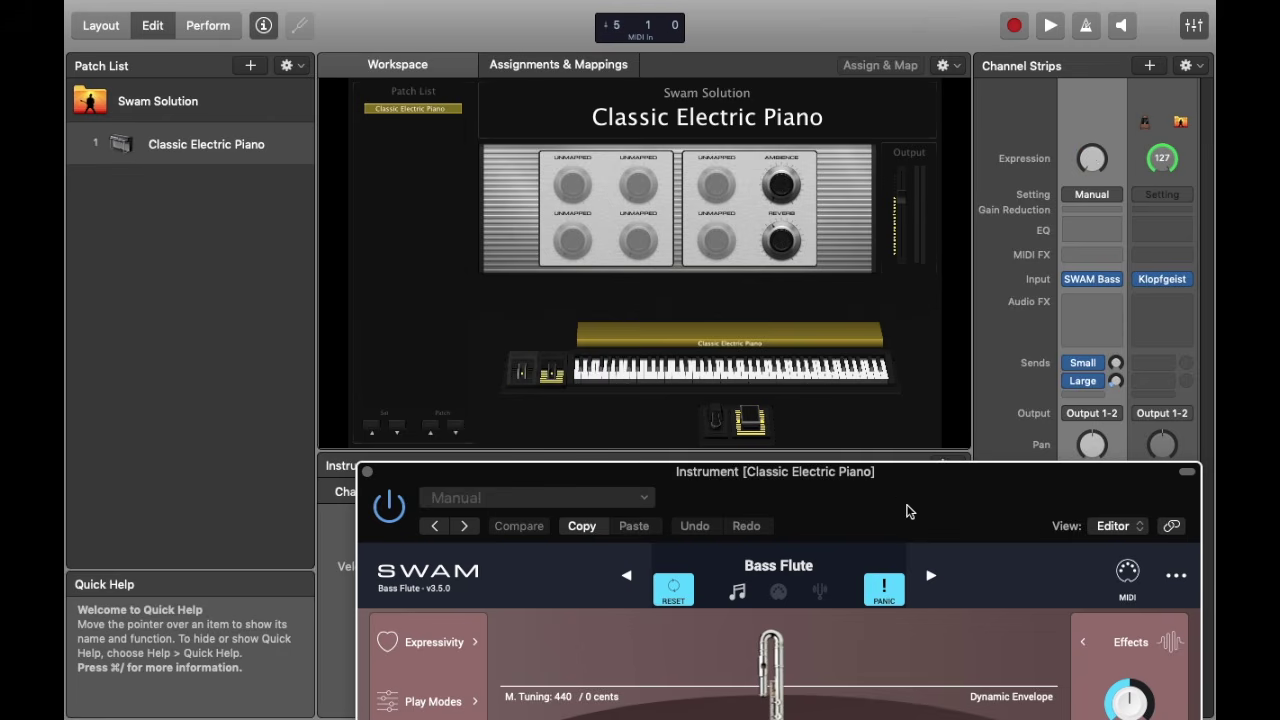
drag(907, 511, 790, 20)
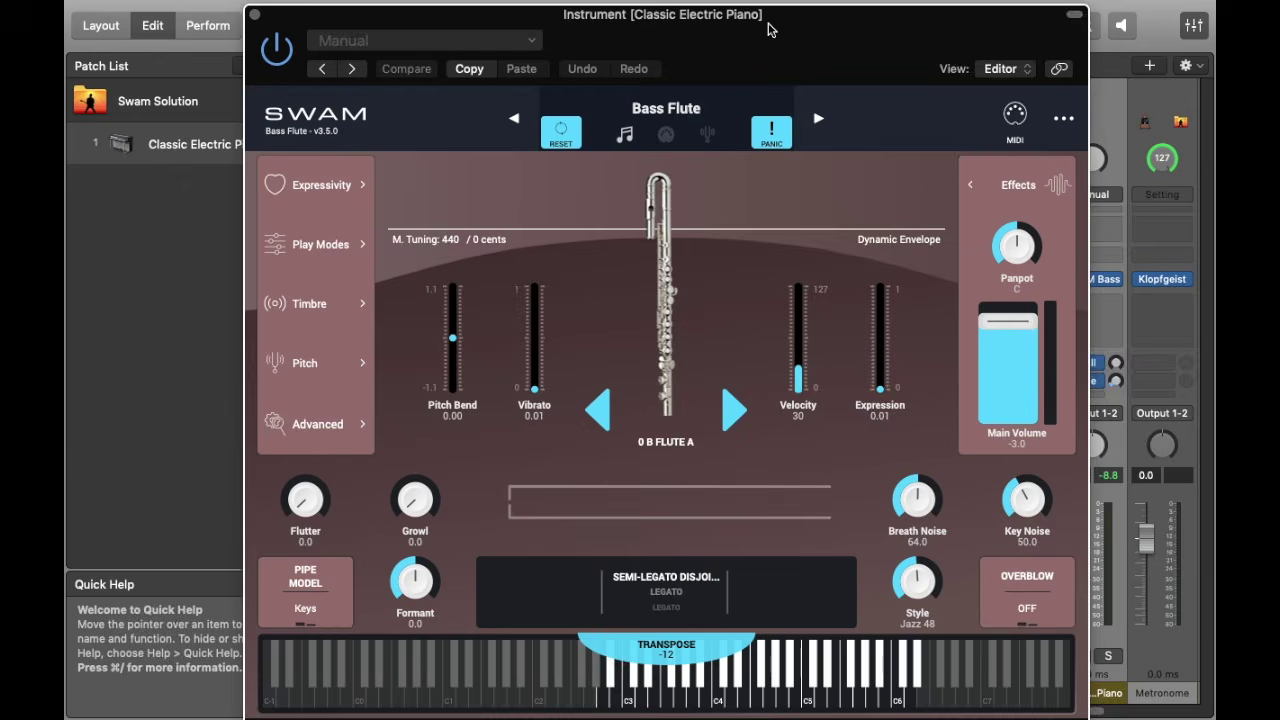
drag(768, 29, 853, 63)
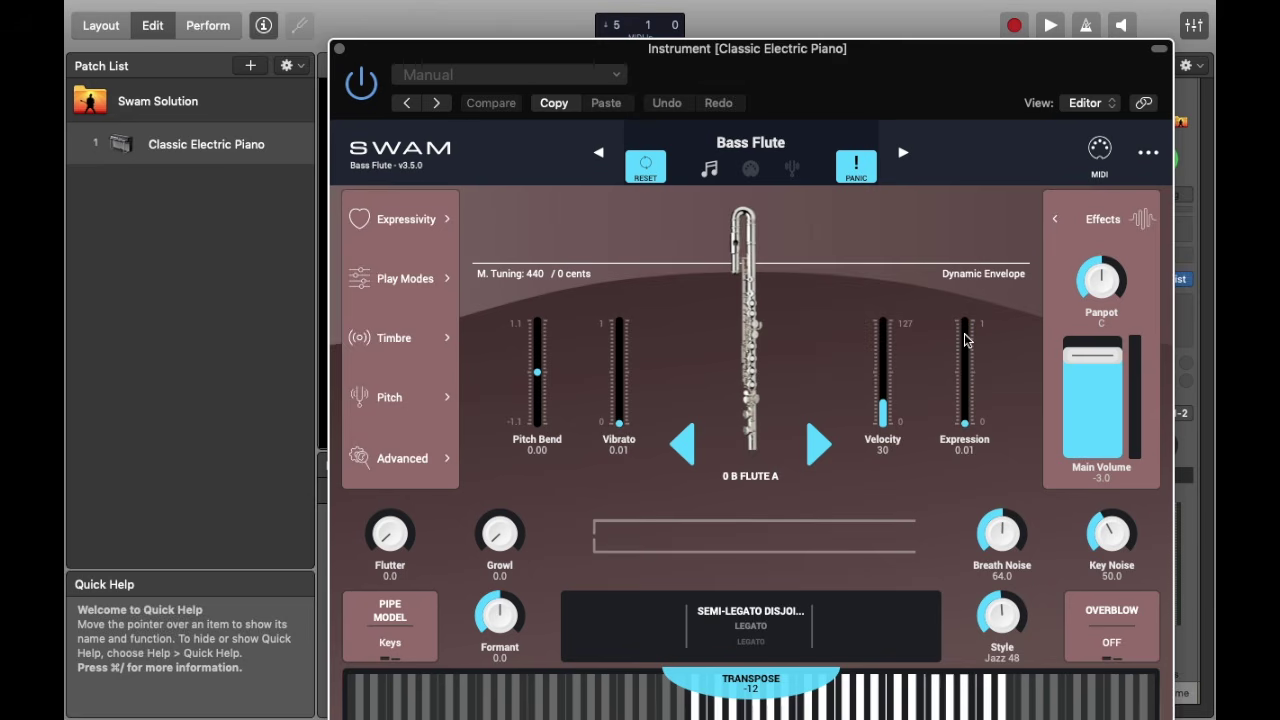
click(341, 51)
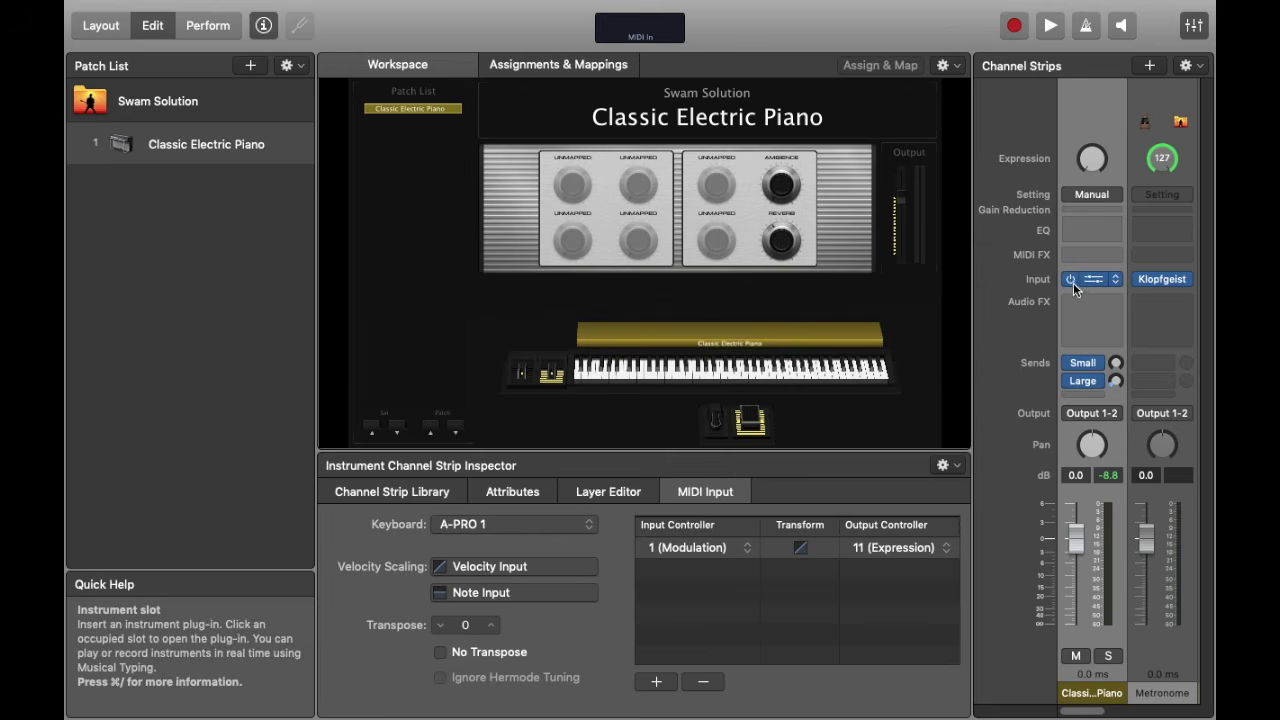
Open the transform graph for modulation to expression and invert its curve.
click(800, 547)
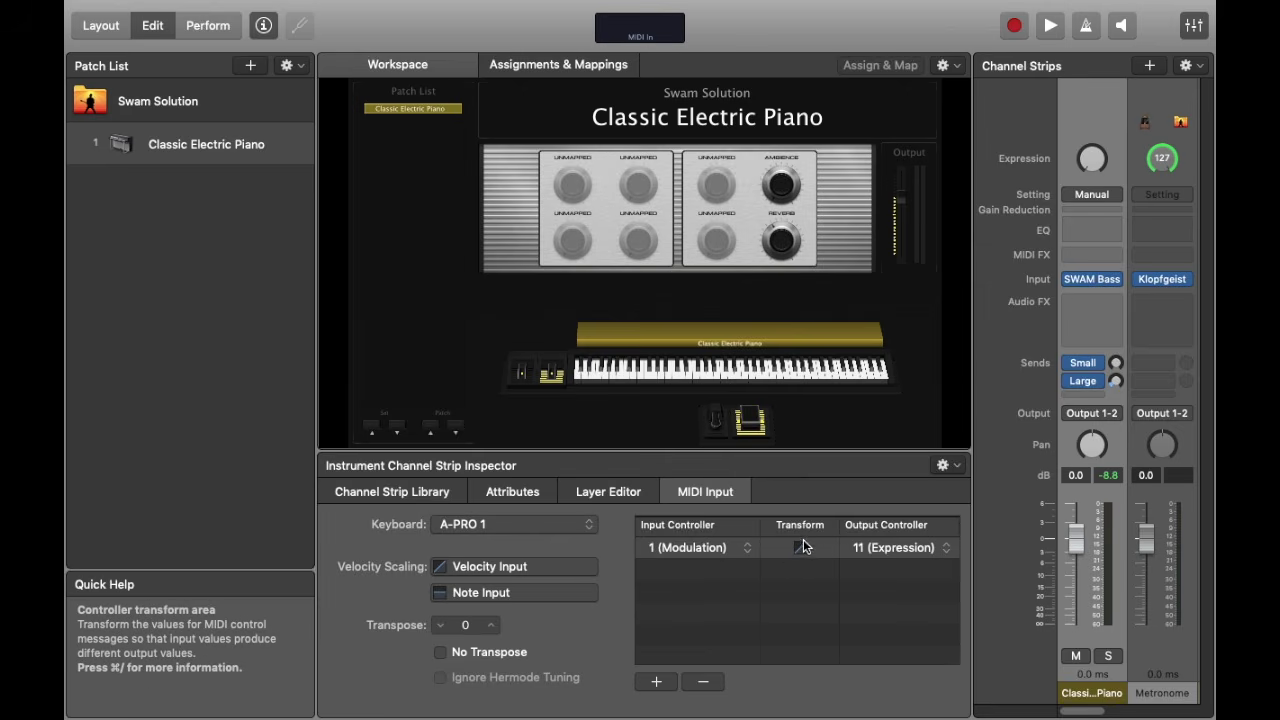
click(801, 548)
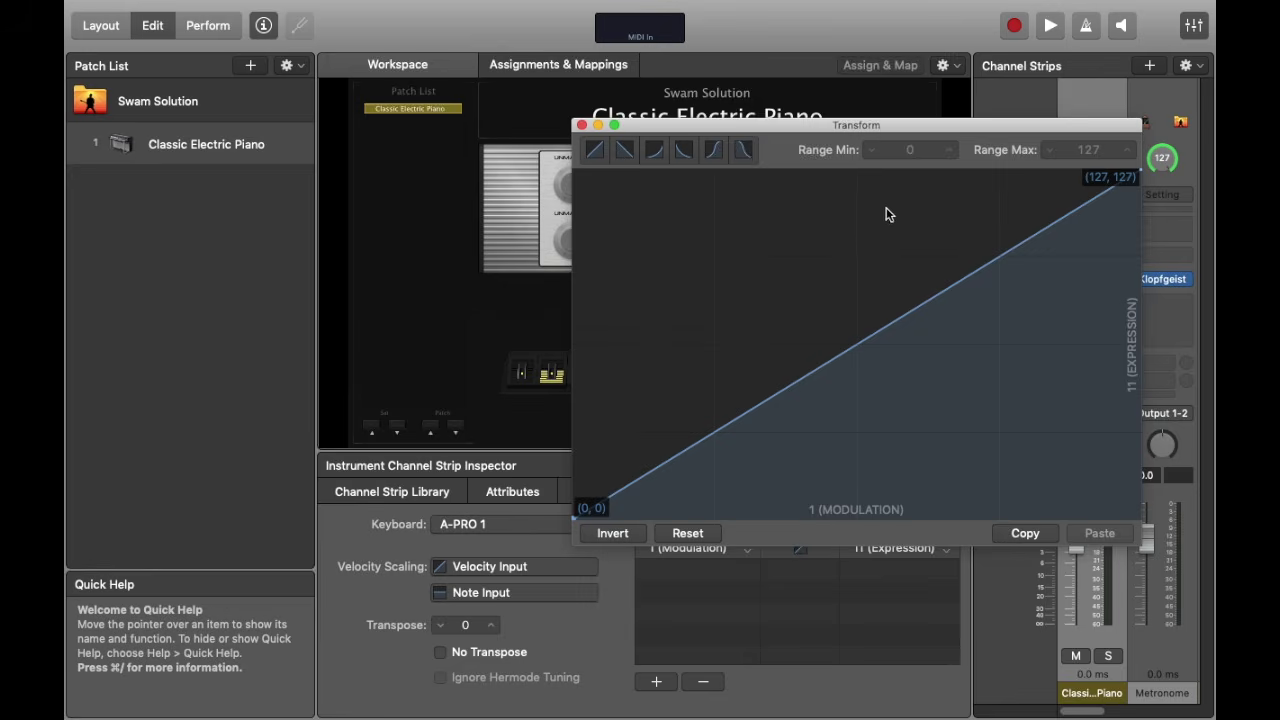
drag(871, 124, 599, 103)
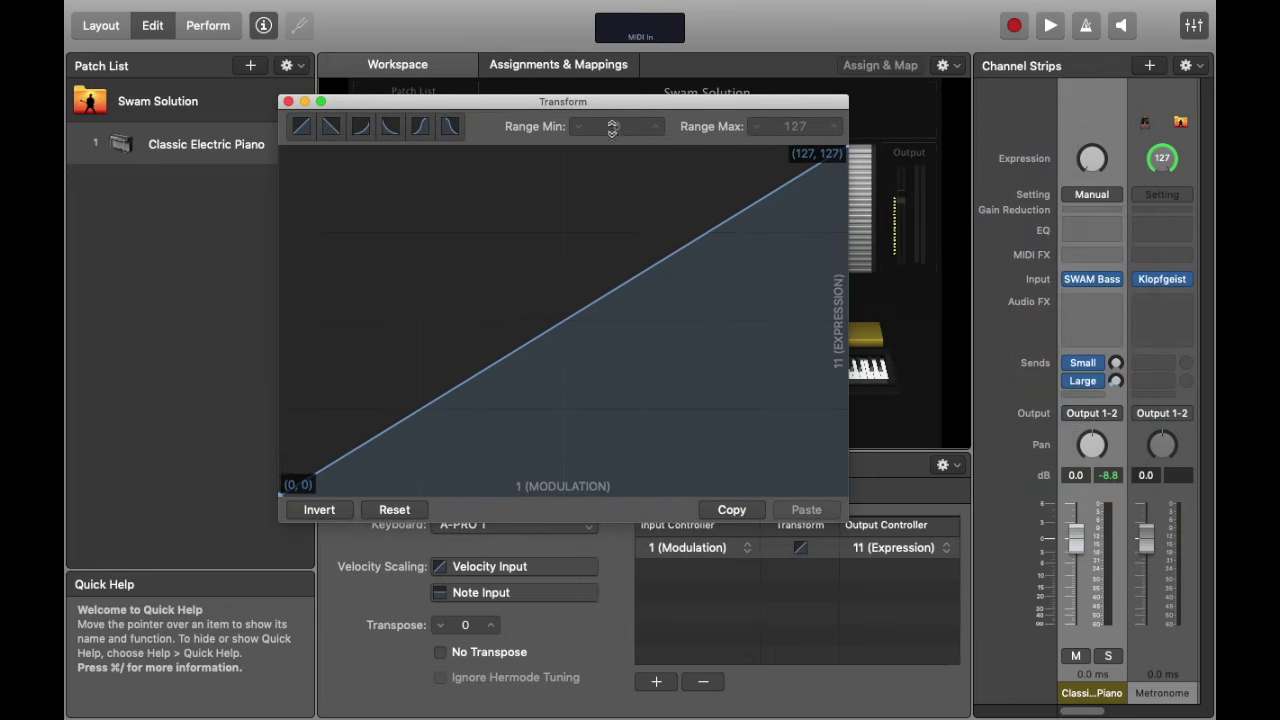
click(319, 511)
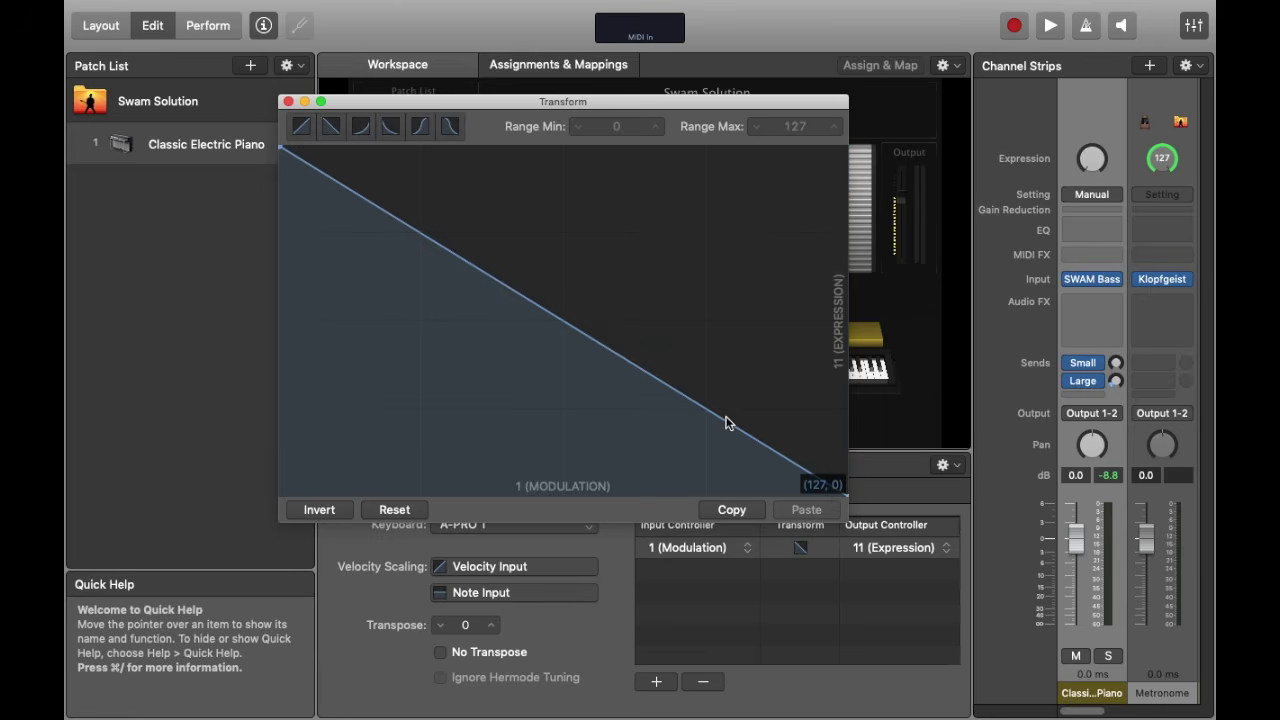
Test the flute's Expression response to modulation with the inverted curve, and arrange the plug-in and transform windows for comparison.
click(1096, 281)
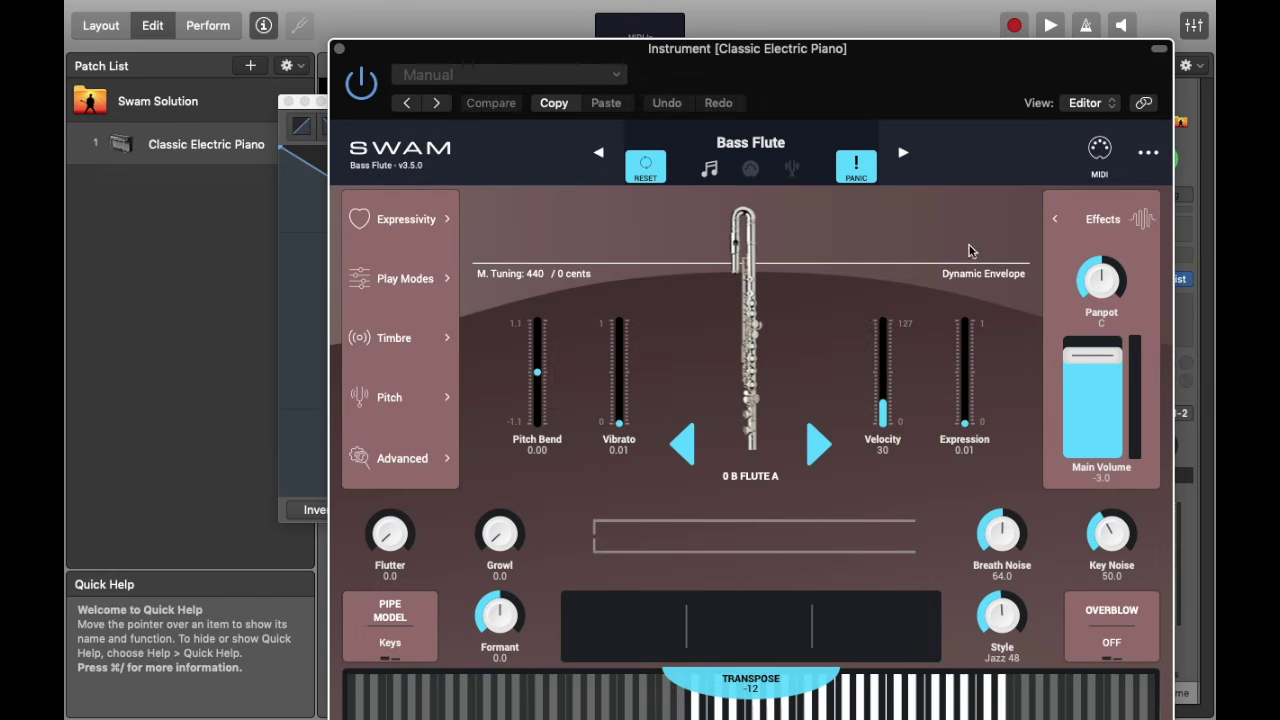
drag(840, 20, 981, 28)
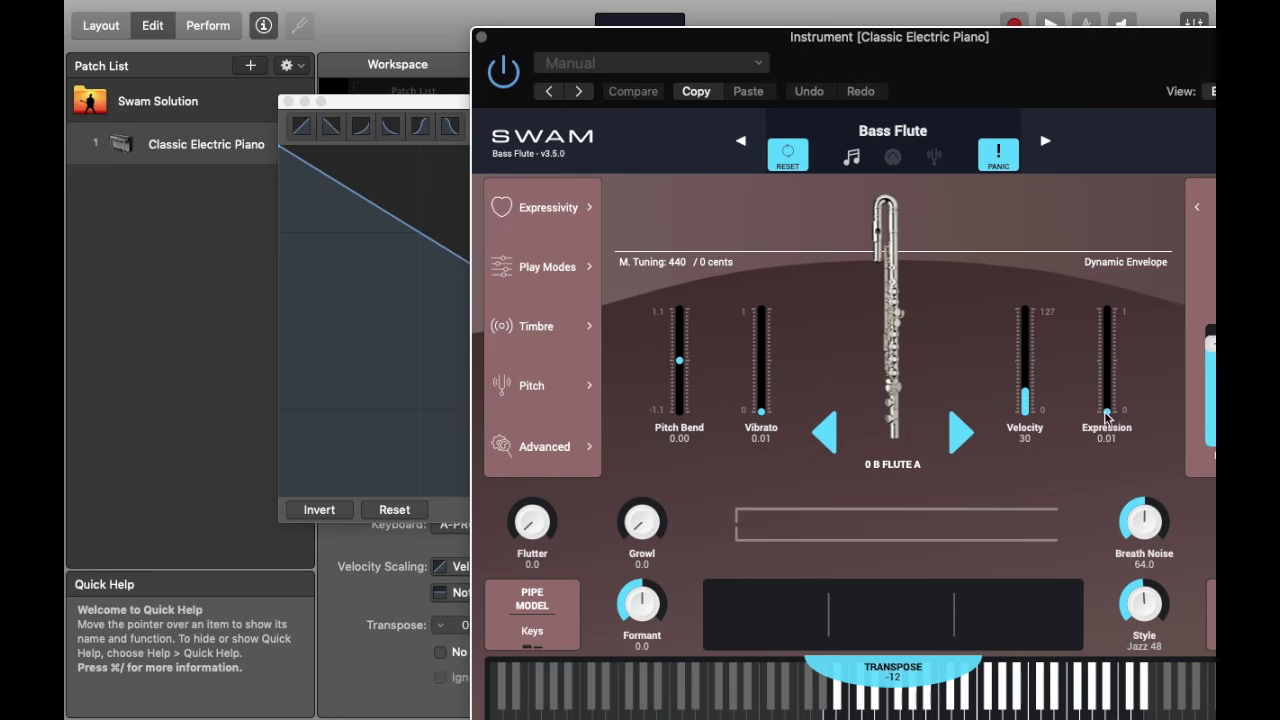
drag(1106, 411, 1104, 355)
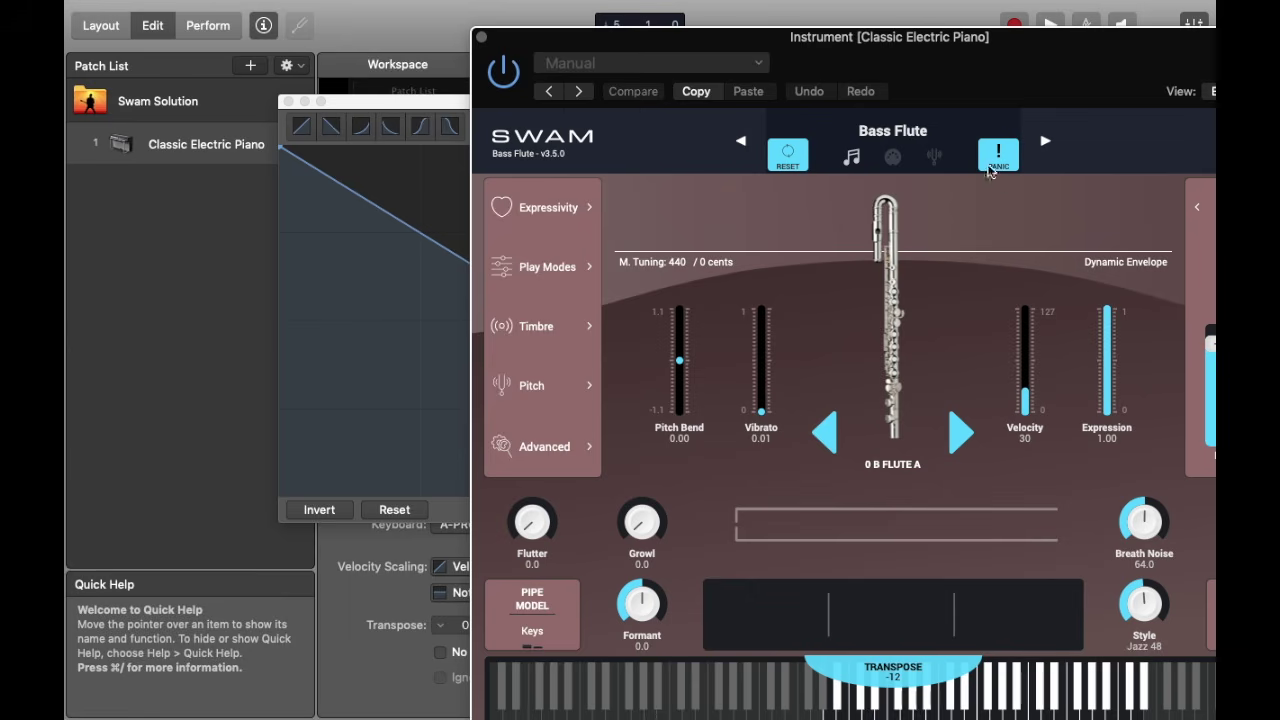
drag(892, 51, 64, 25)
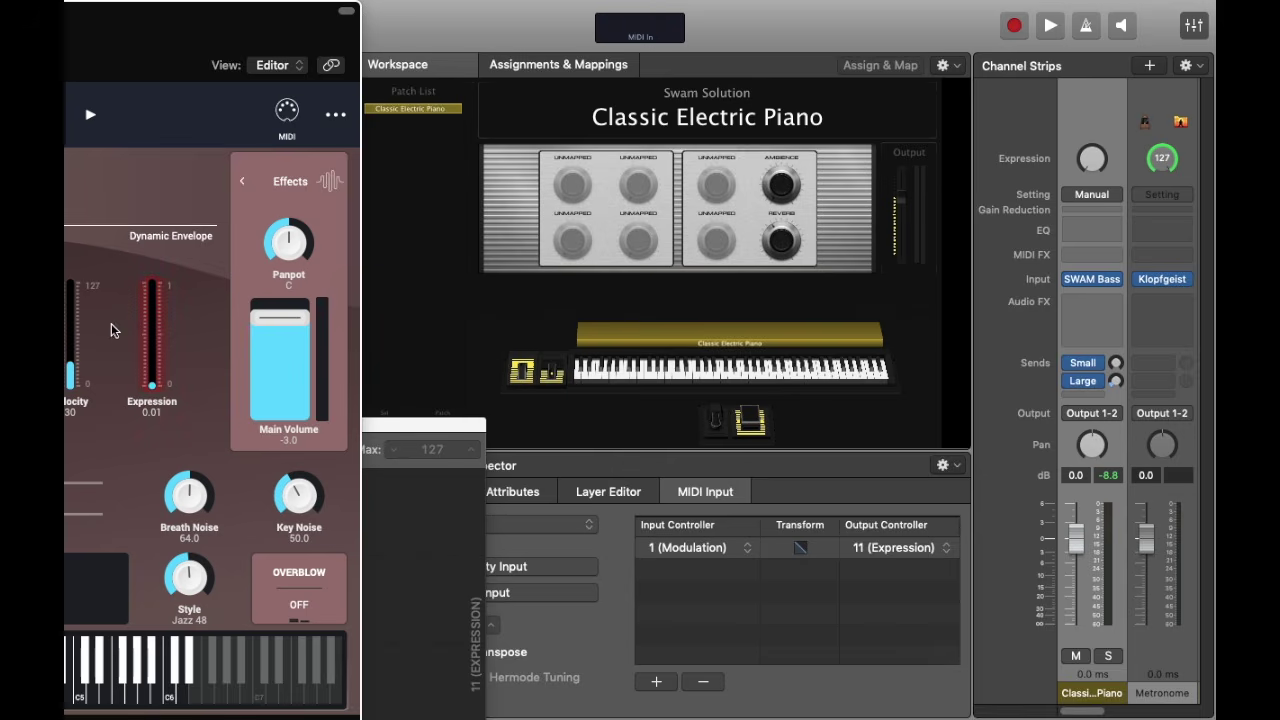
click(524, 375)
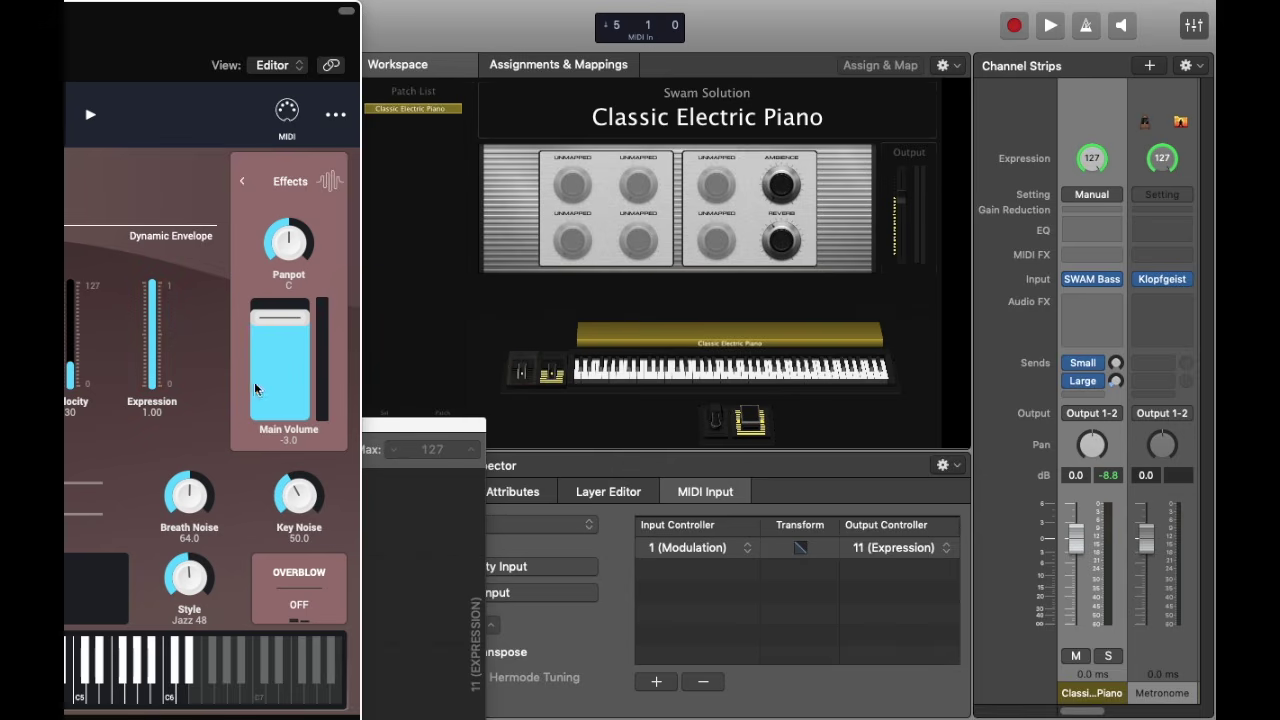
drag(171, 40, 466, 21)
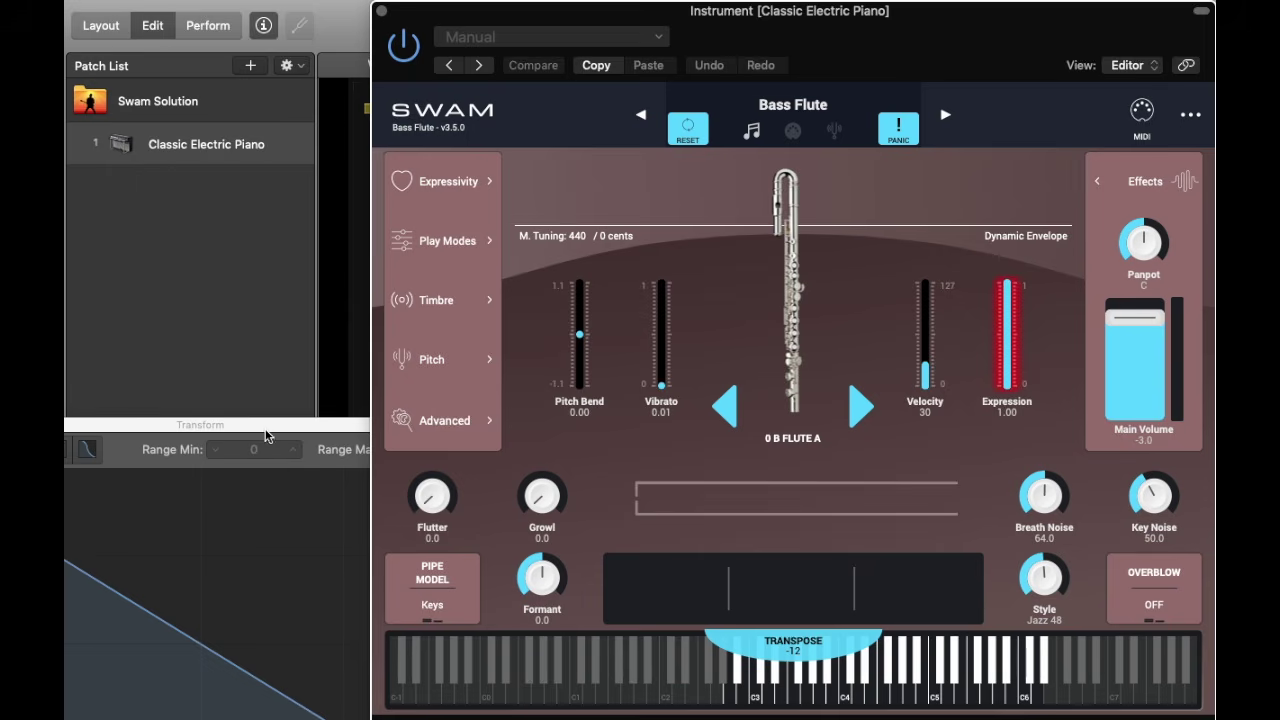
drag(265, 430, 622, 95)
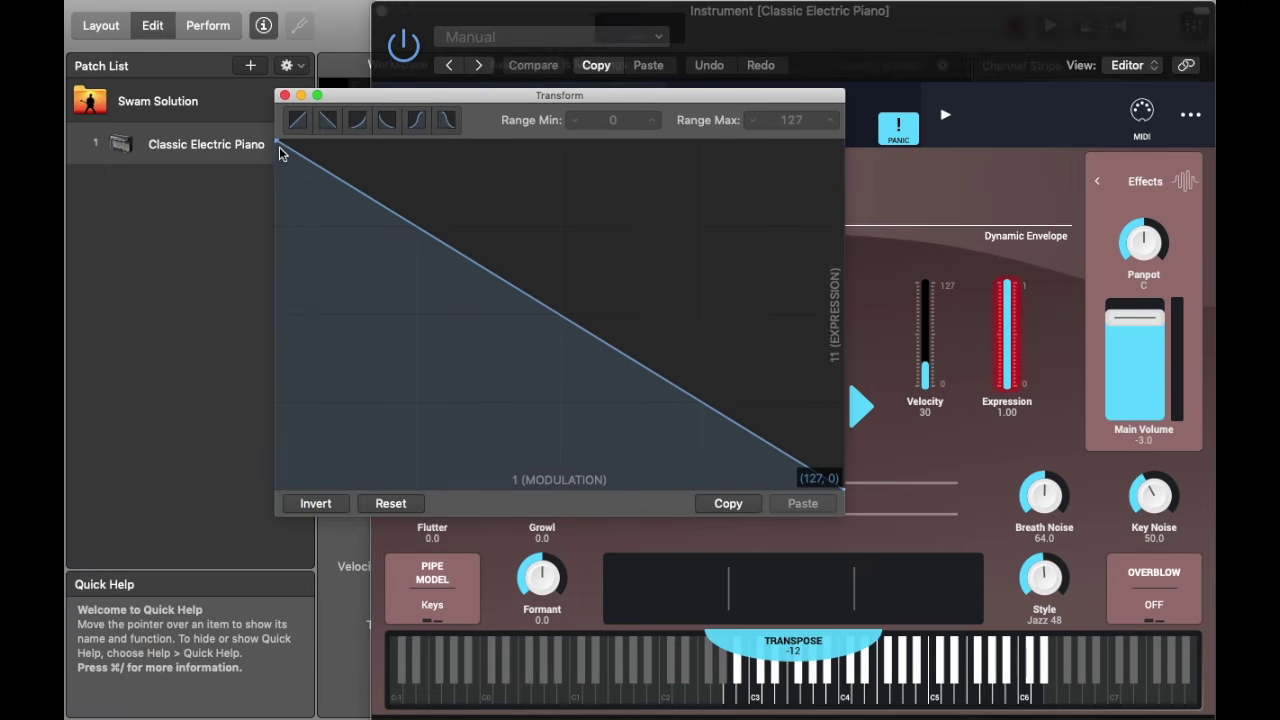
Set the inverted transform curve's endpoints to (1, 100) and (127, 80), and close the graph.
drag(280, 143, 279, 213)
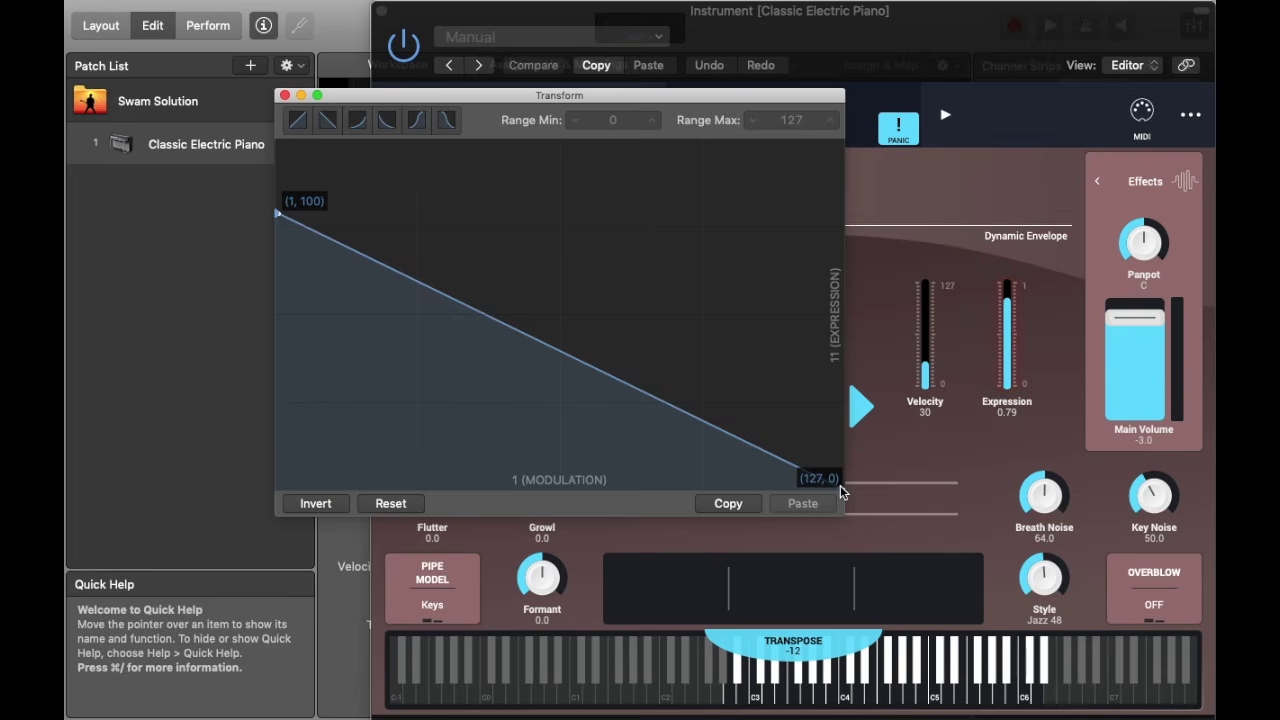
drag(840, 491, 858, 269)
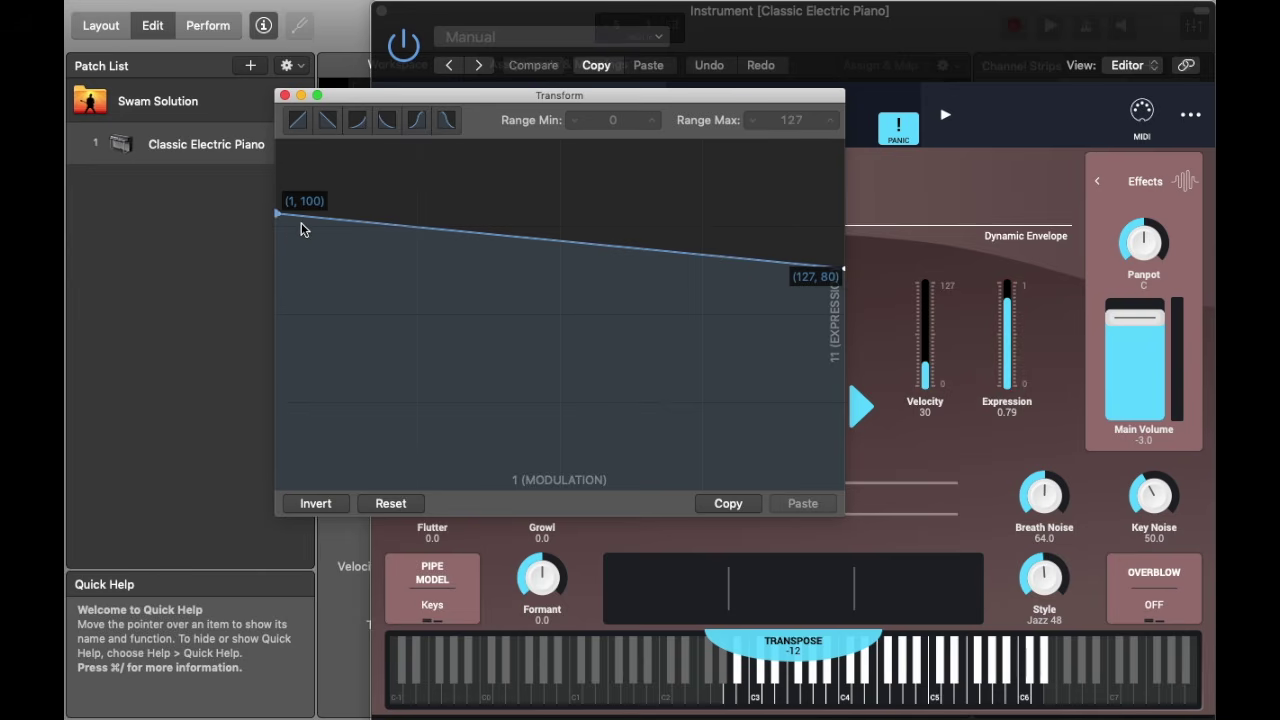
click(285, 96)
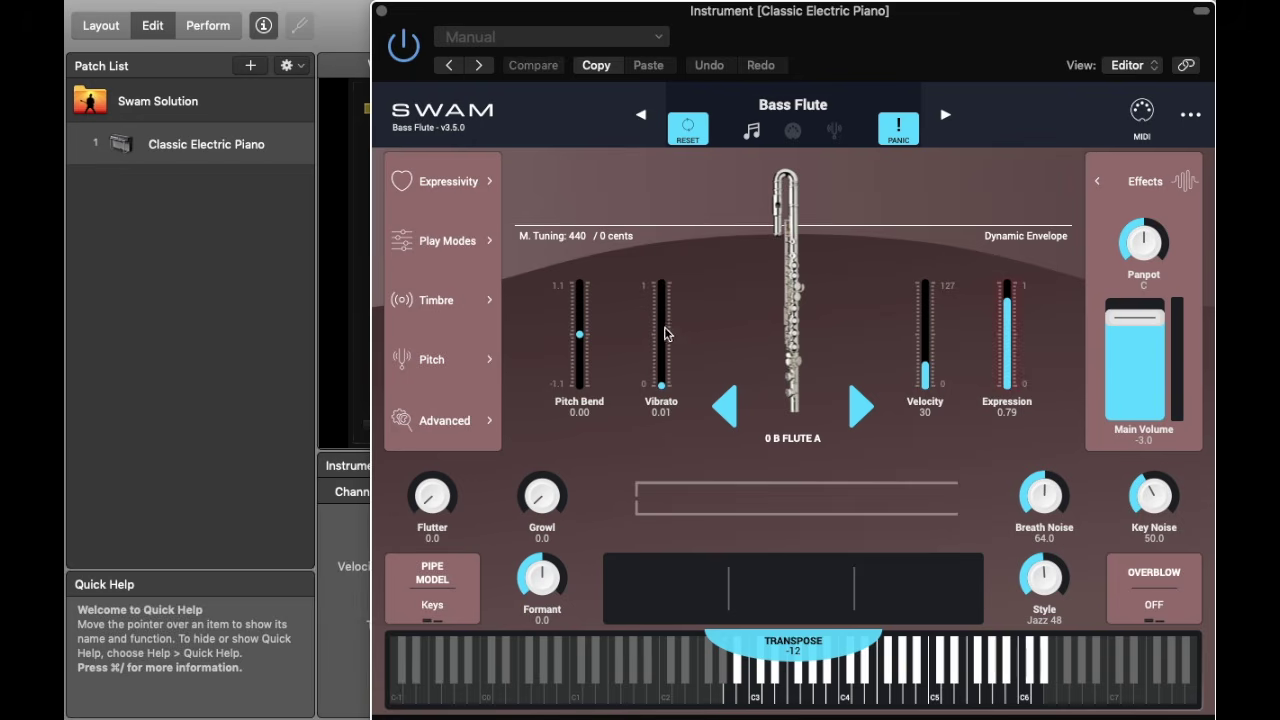
Assign the flute's Vibrato Depth to channel 5, CC 11 with MIDI Learn, and leave the controller mapping.
drag(888, 28, 839, 26)
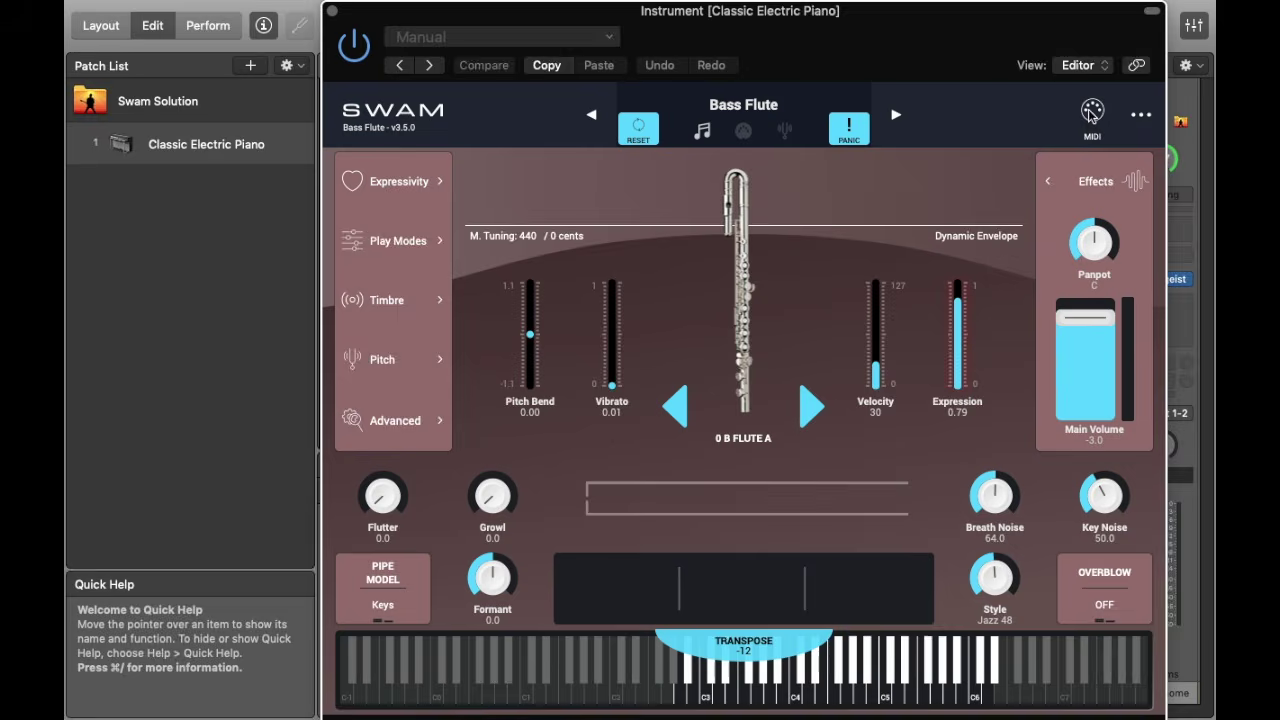
click(1092, 112)
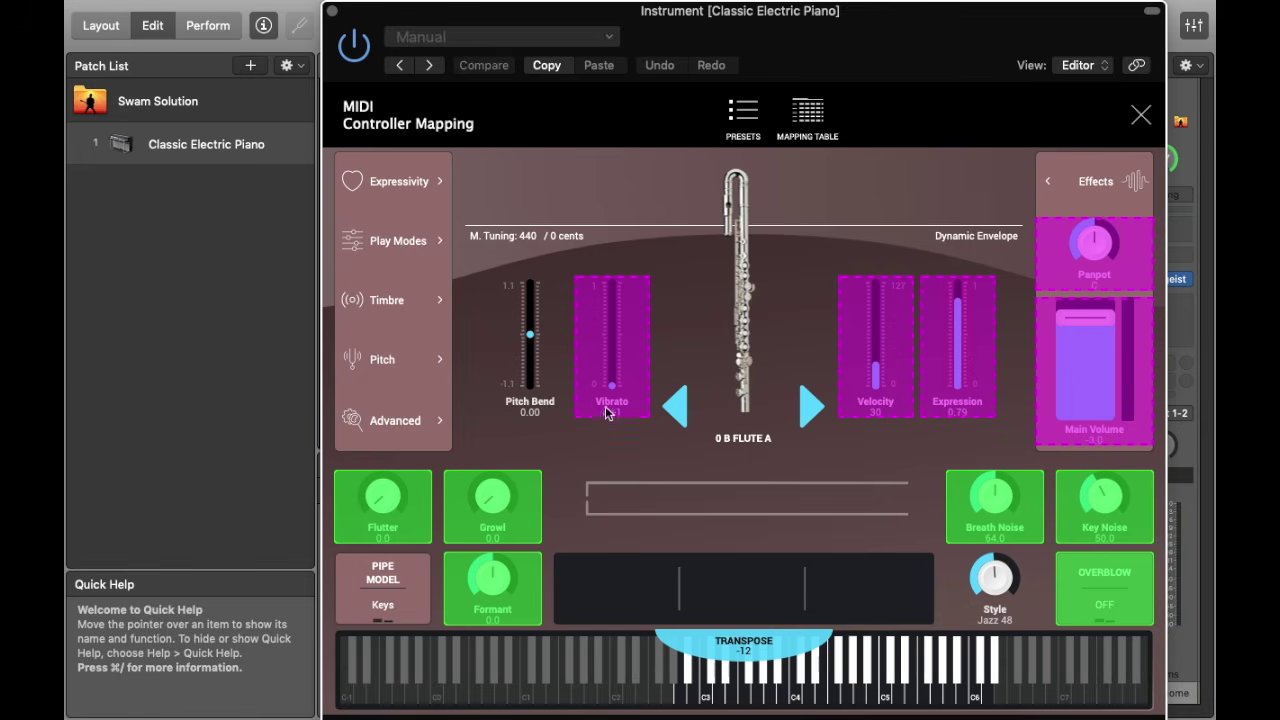
click(607, 371)
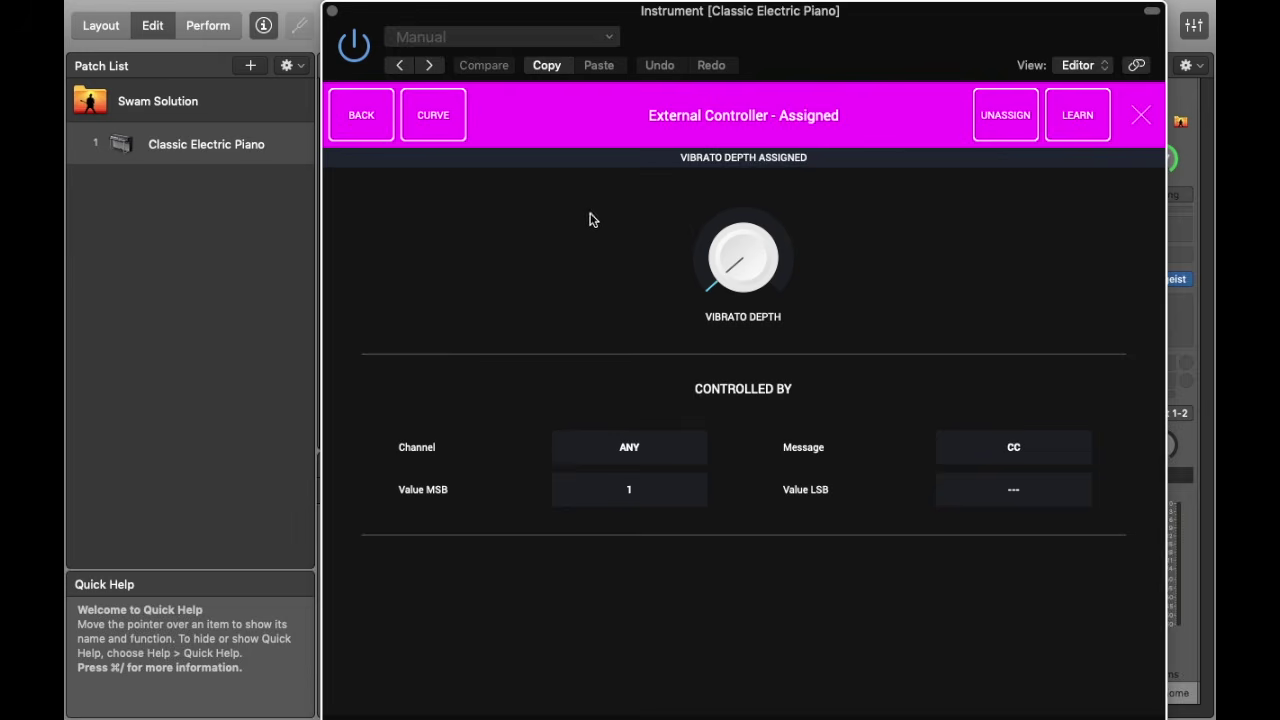
click(1083, 120)
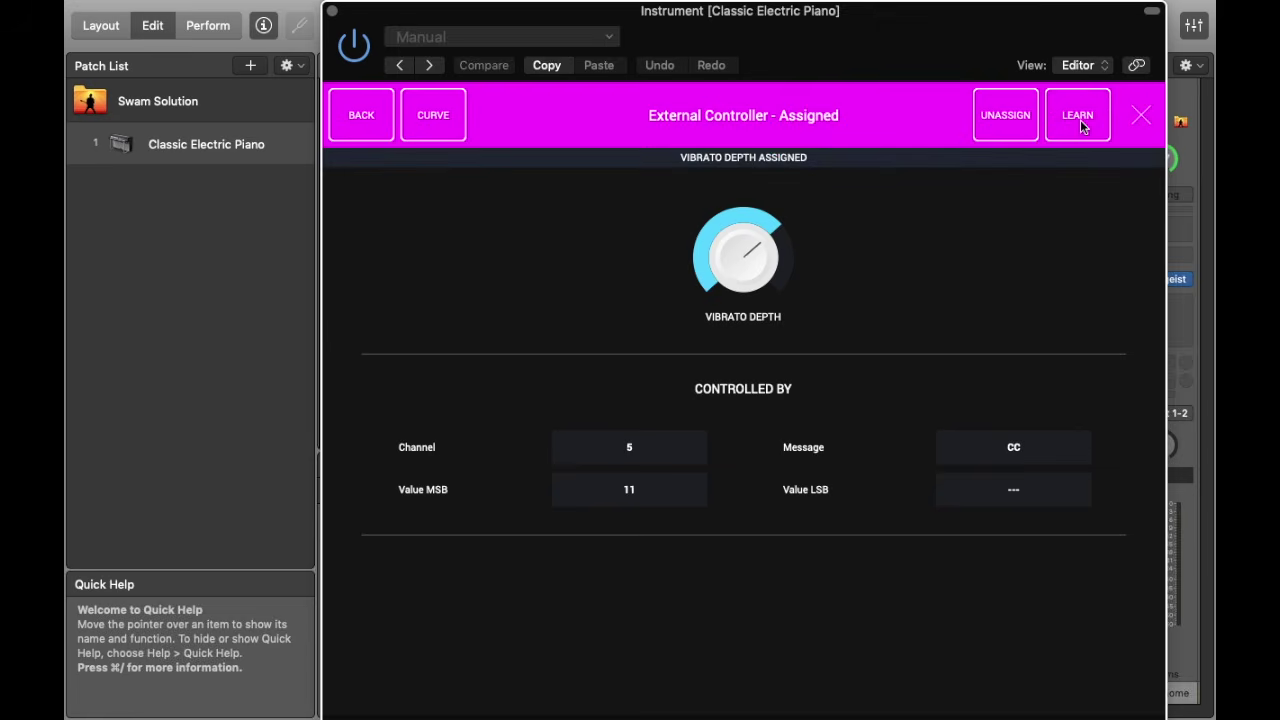
click(1146, 116)
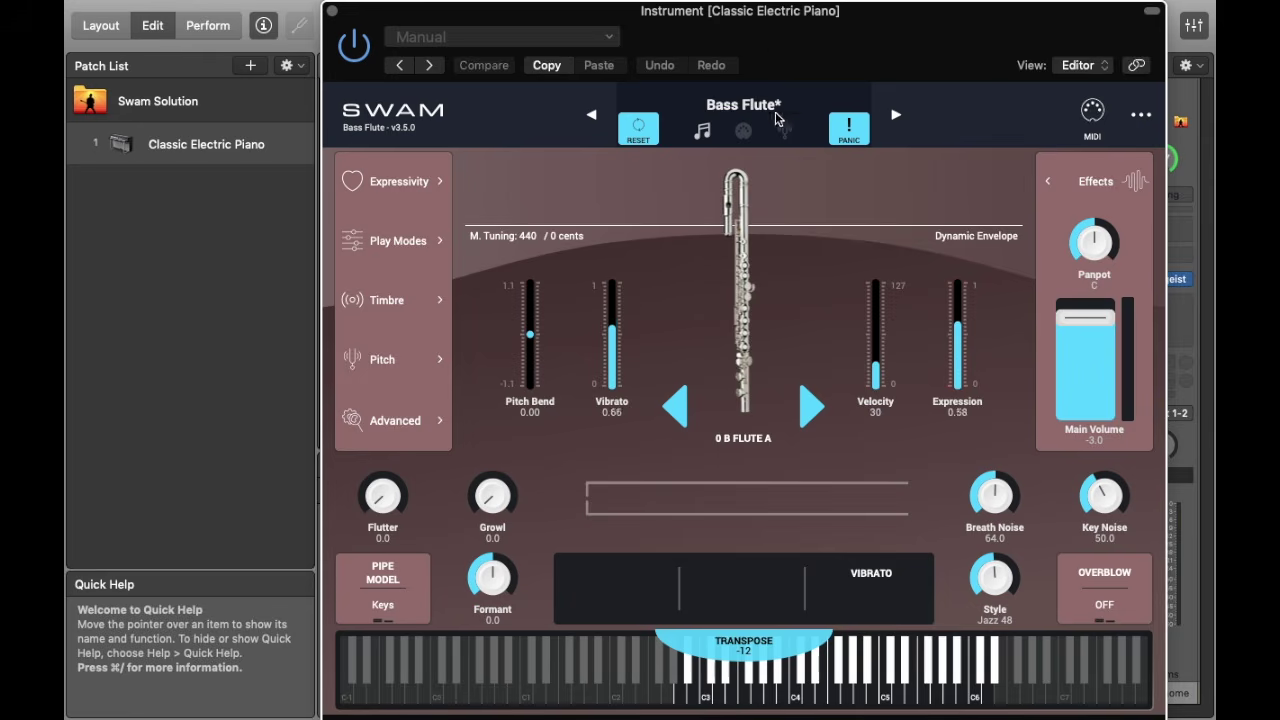
Give the Vibrato Depth mapping an S-shaped curve with its input range reversed to 127 ~ 0, and leave the controller mapping.
drag(774, 22, 957, 22)
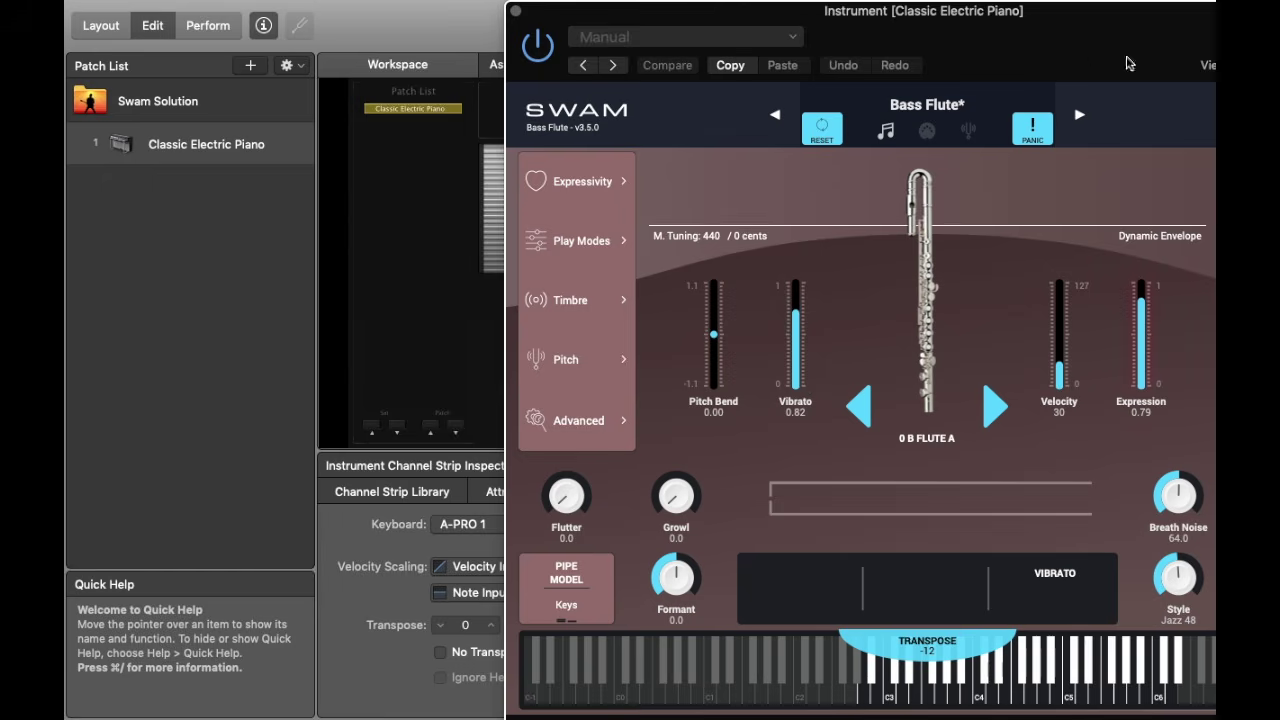
drag(1082, 46, 809, 80)
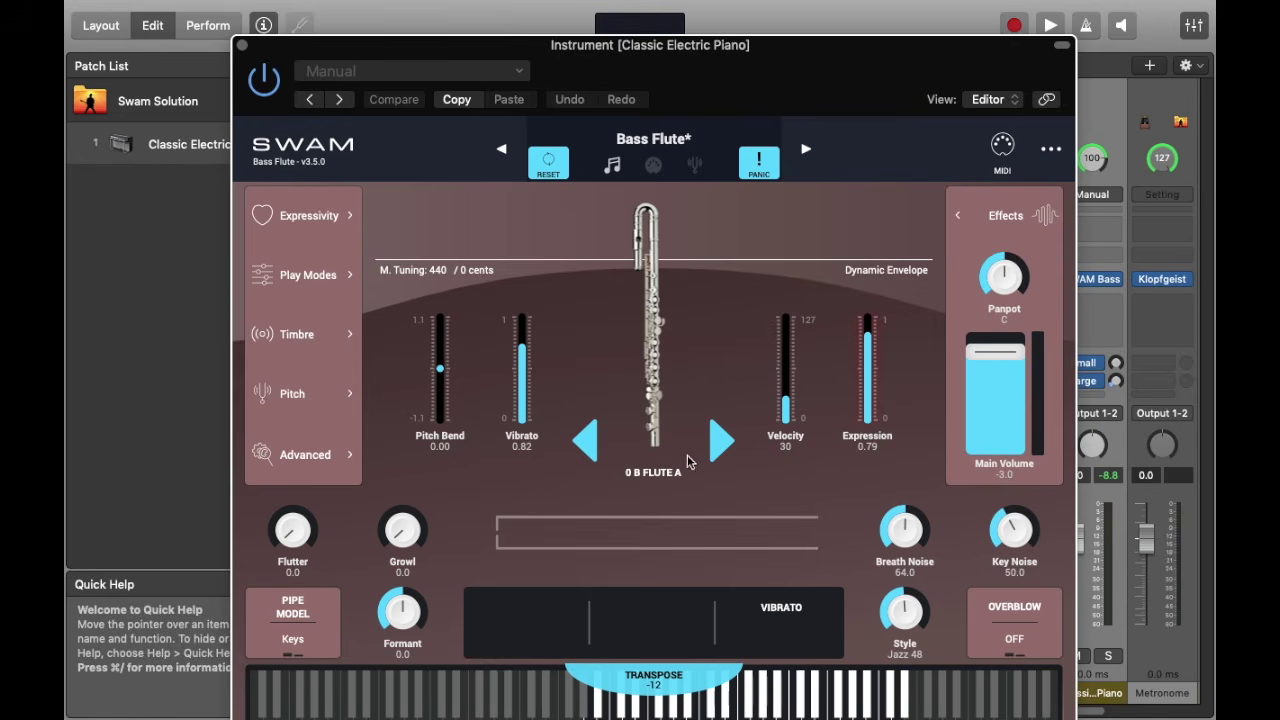
click(1006, 145)
click(523, 400)
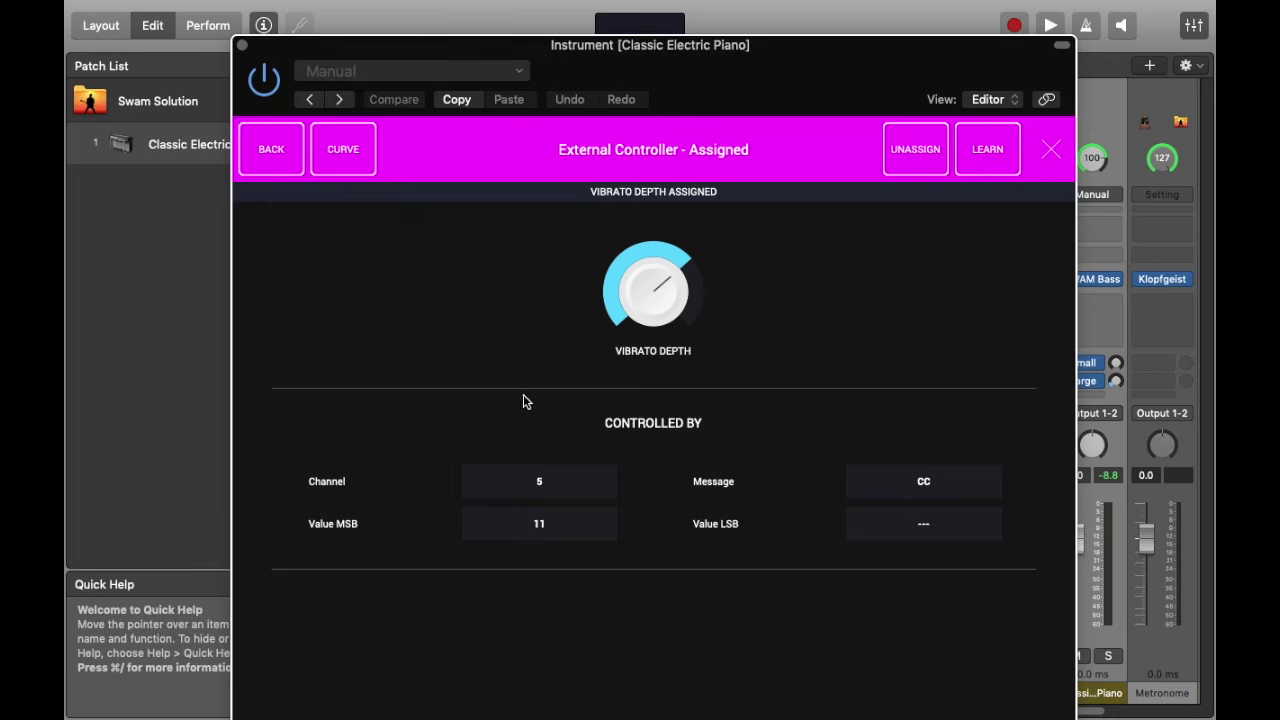
click(341, 157)
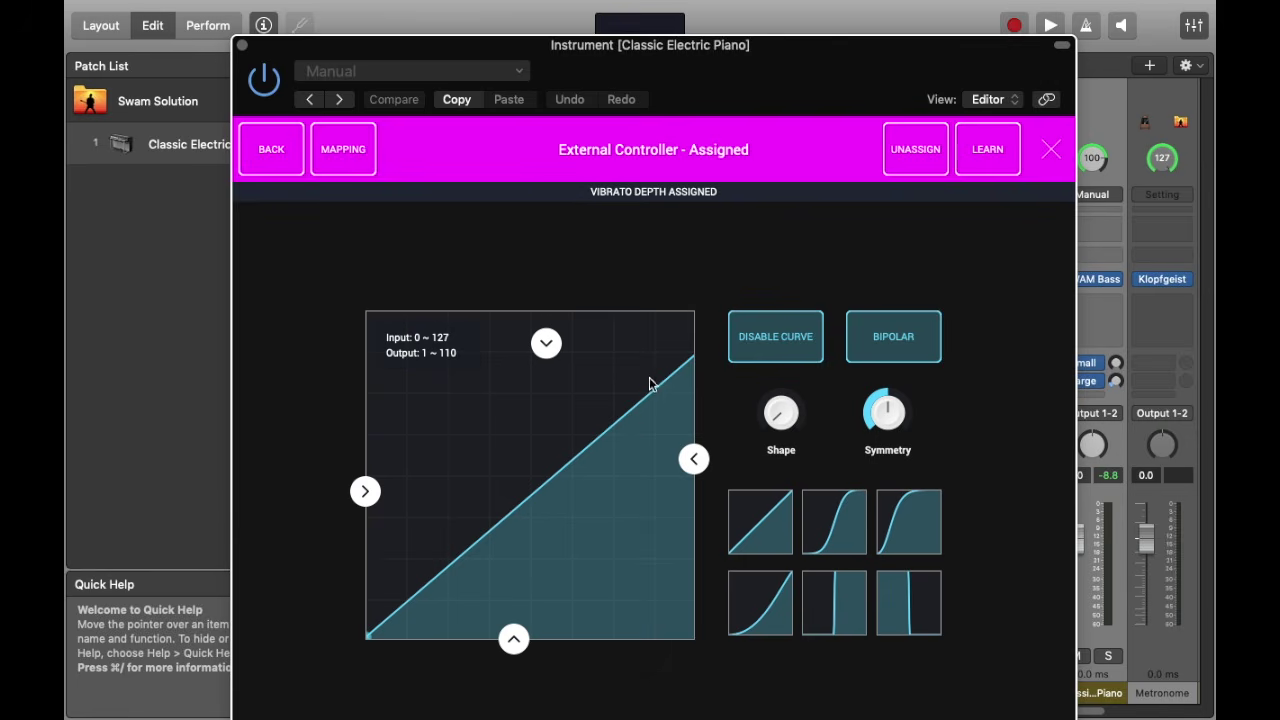
click(822, 524)
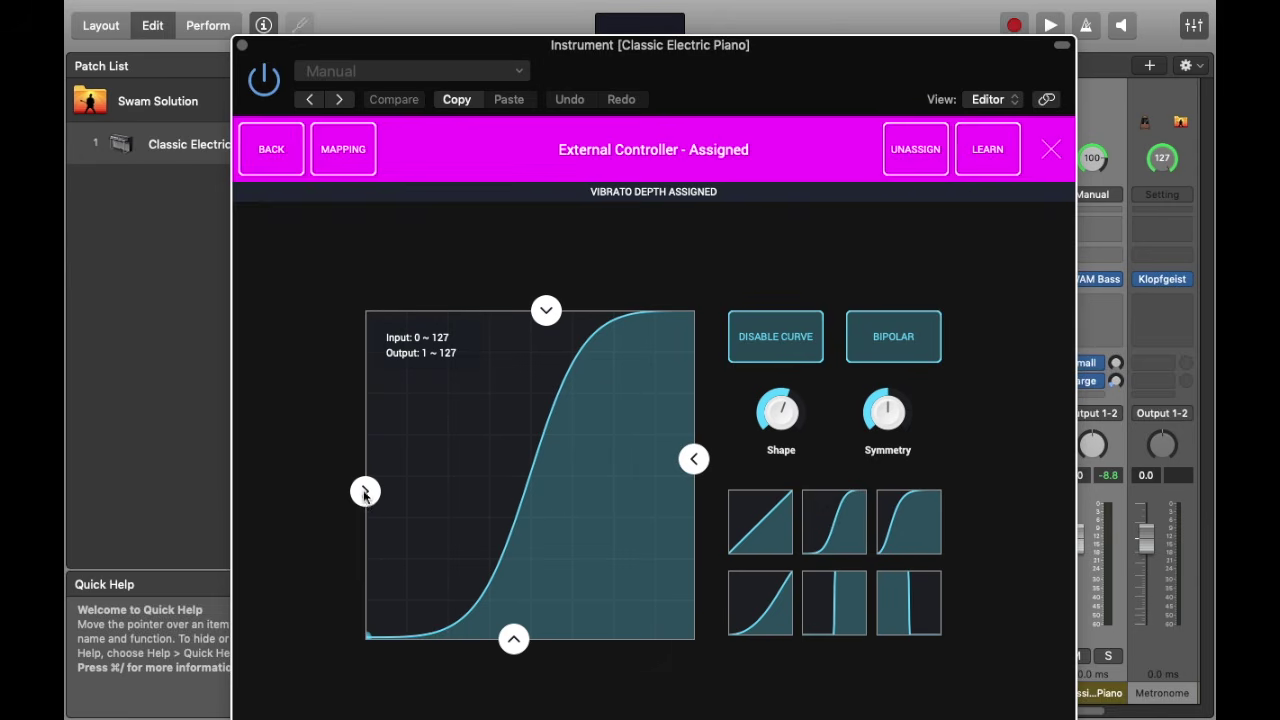
drag(365, 493, 339, 483)
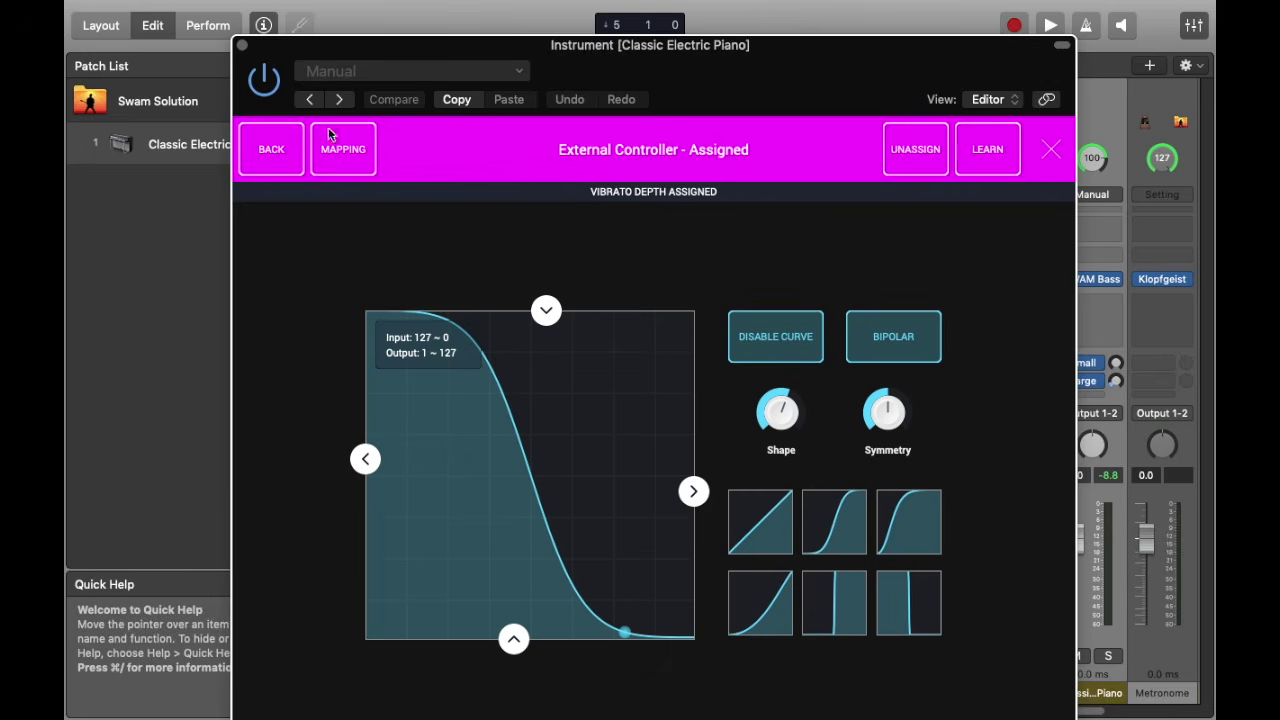
click(1050, 149)
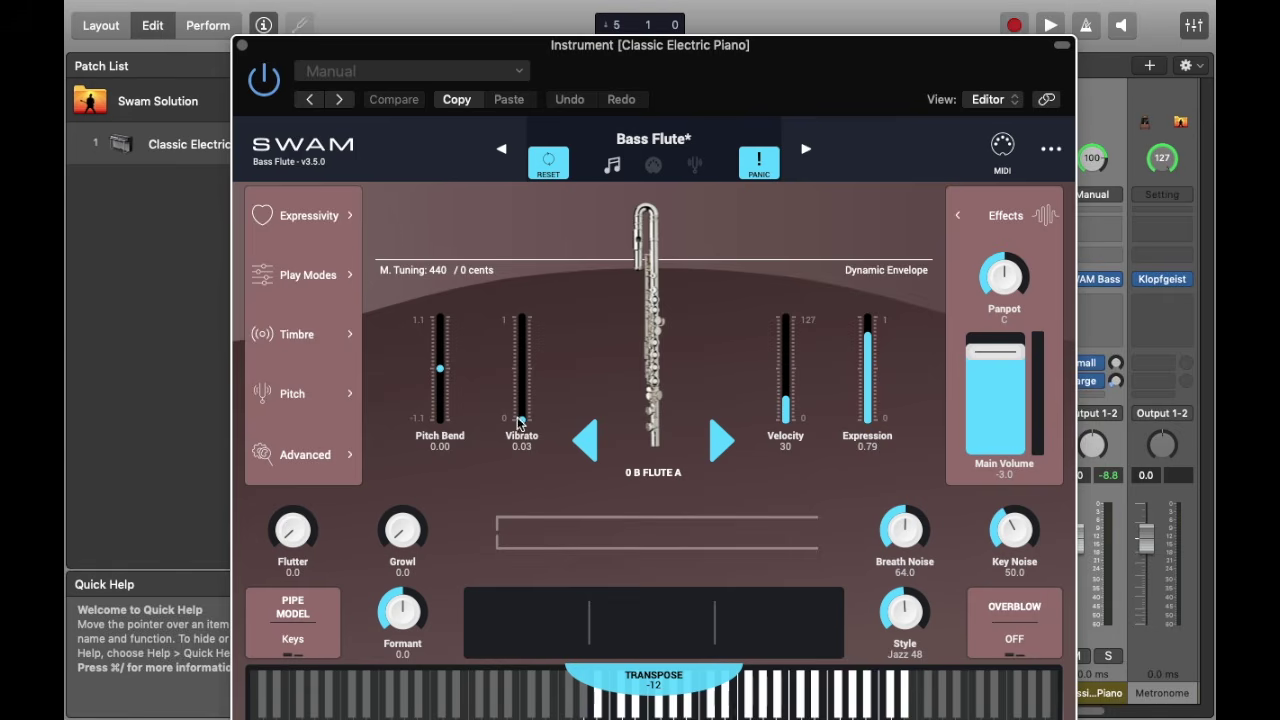
Narrow the Vibrato Depth curve's input range to 127 ~ 53, and leave the controller mapping.
click(1003, 148)
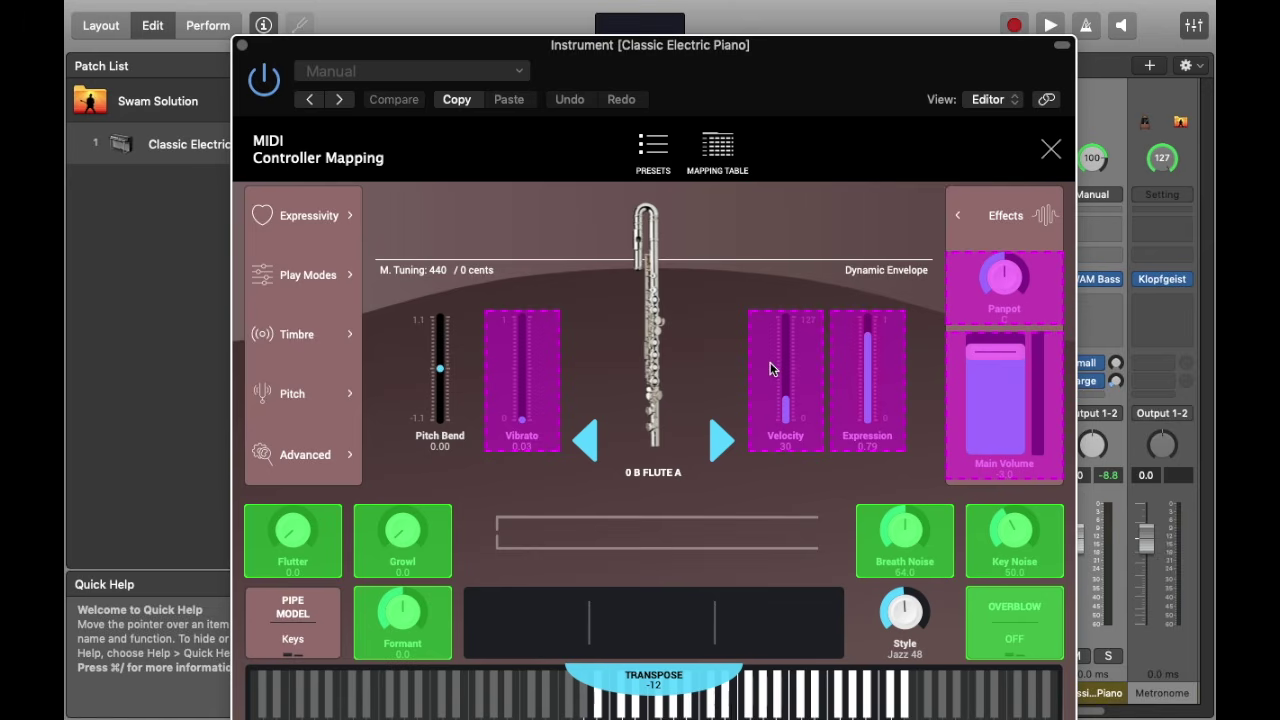
click(532, 387)
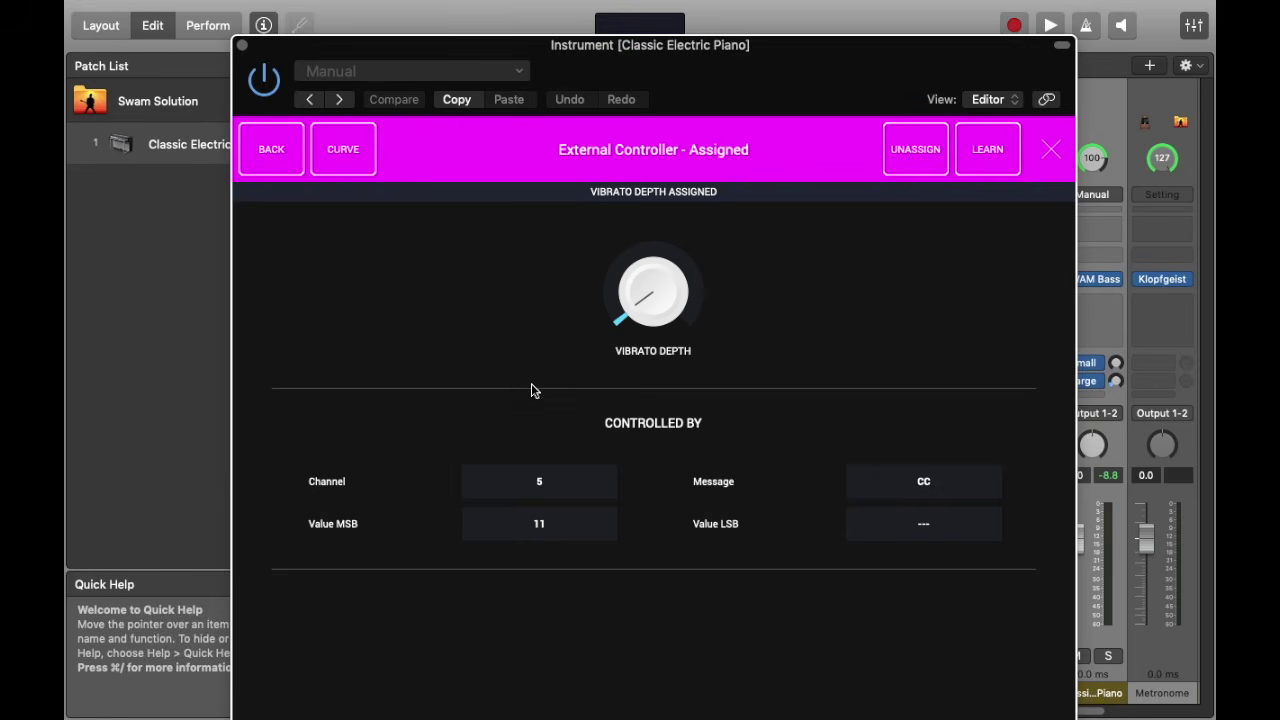
click(343, 150)
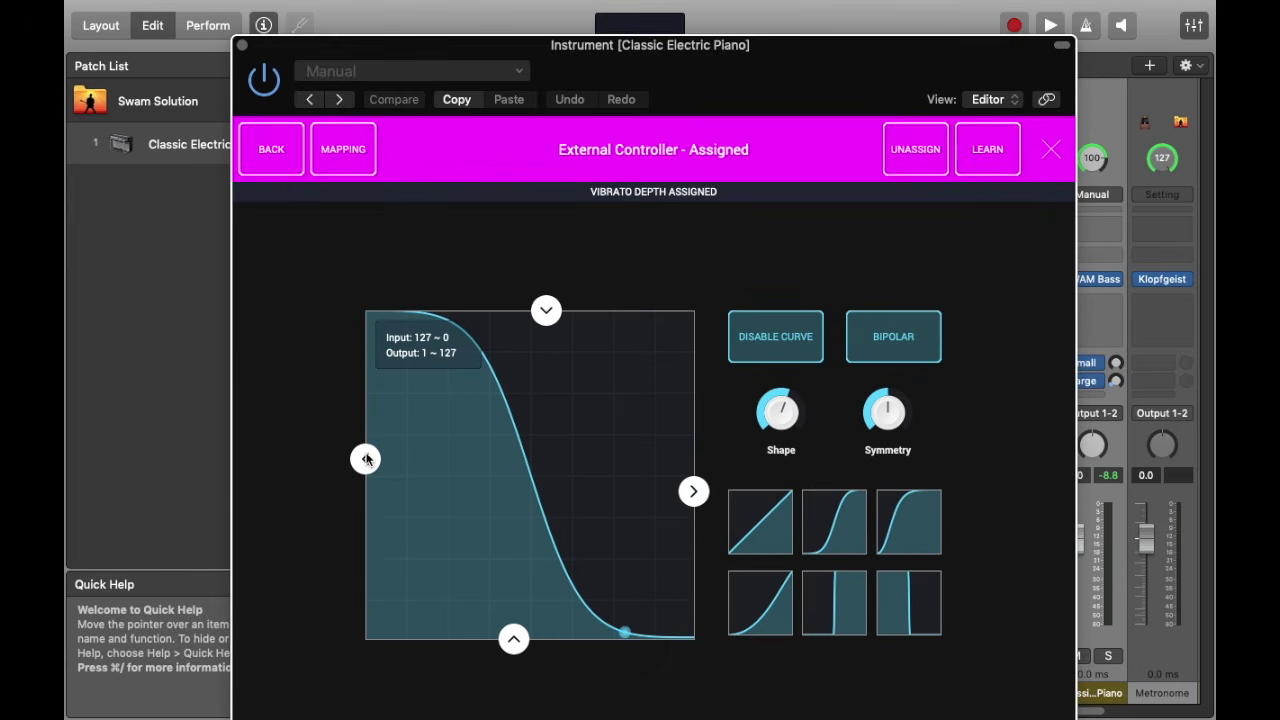
drag(365, 459, 503, 462)
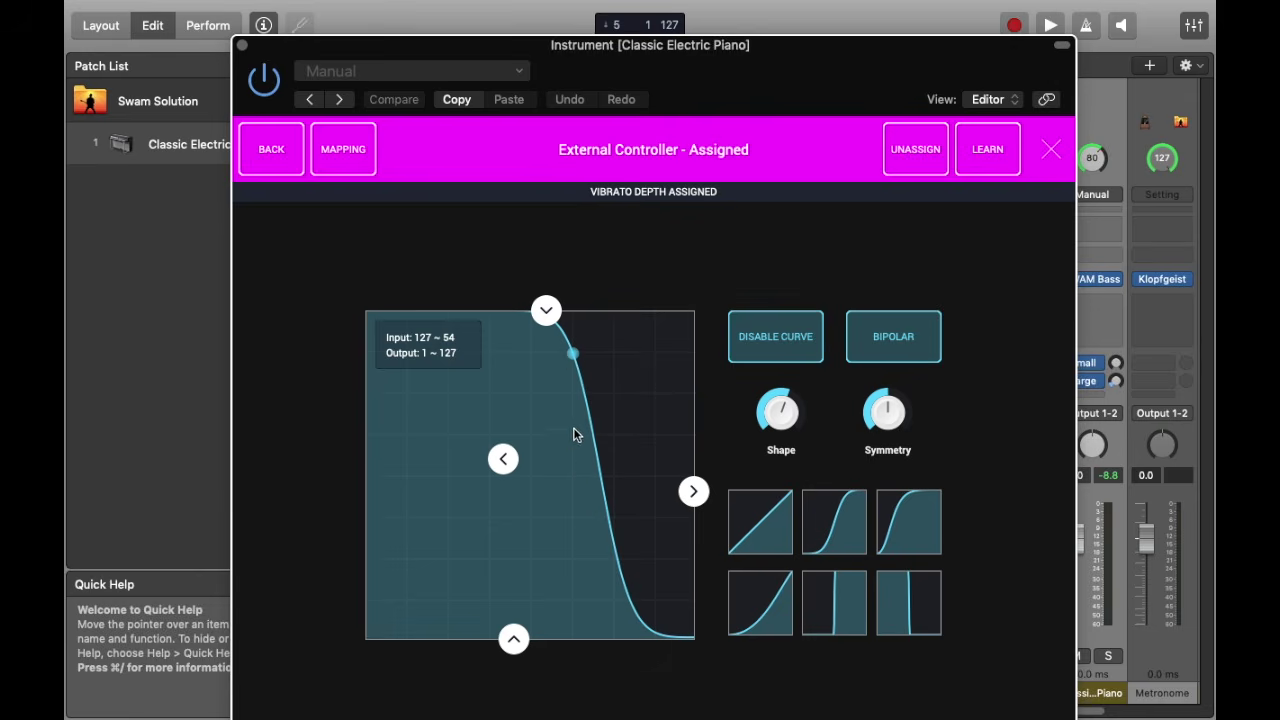
drag(503, 460, 323, 466)
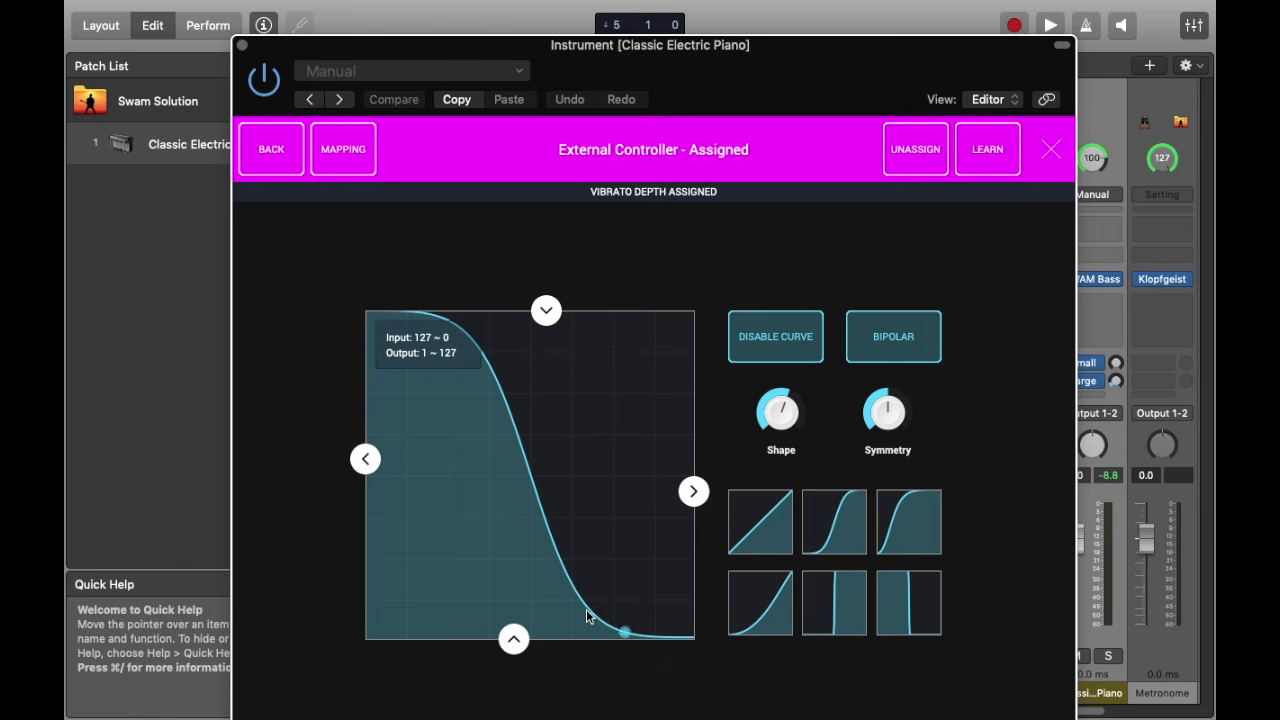
drag(365, 459, 500, 466)
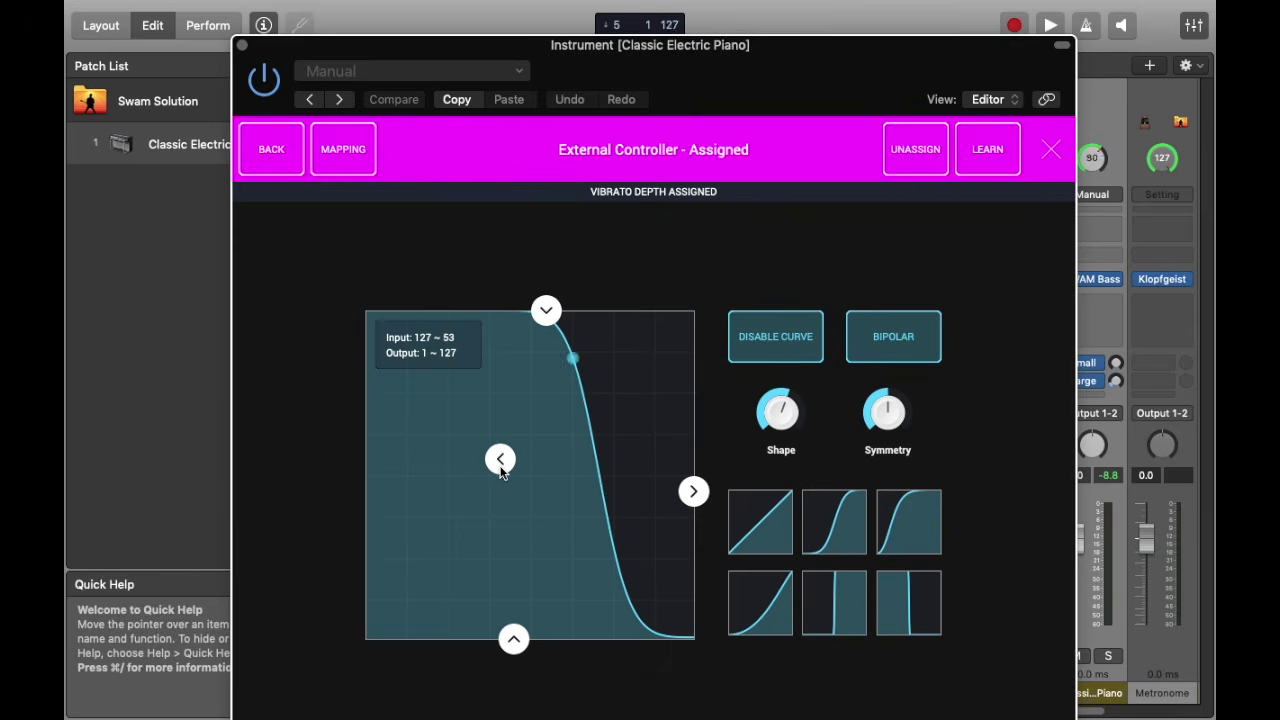
click(1050, 149)
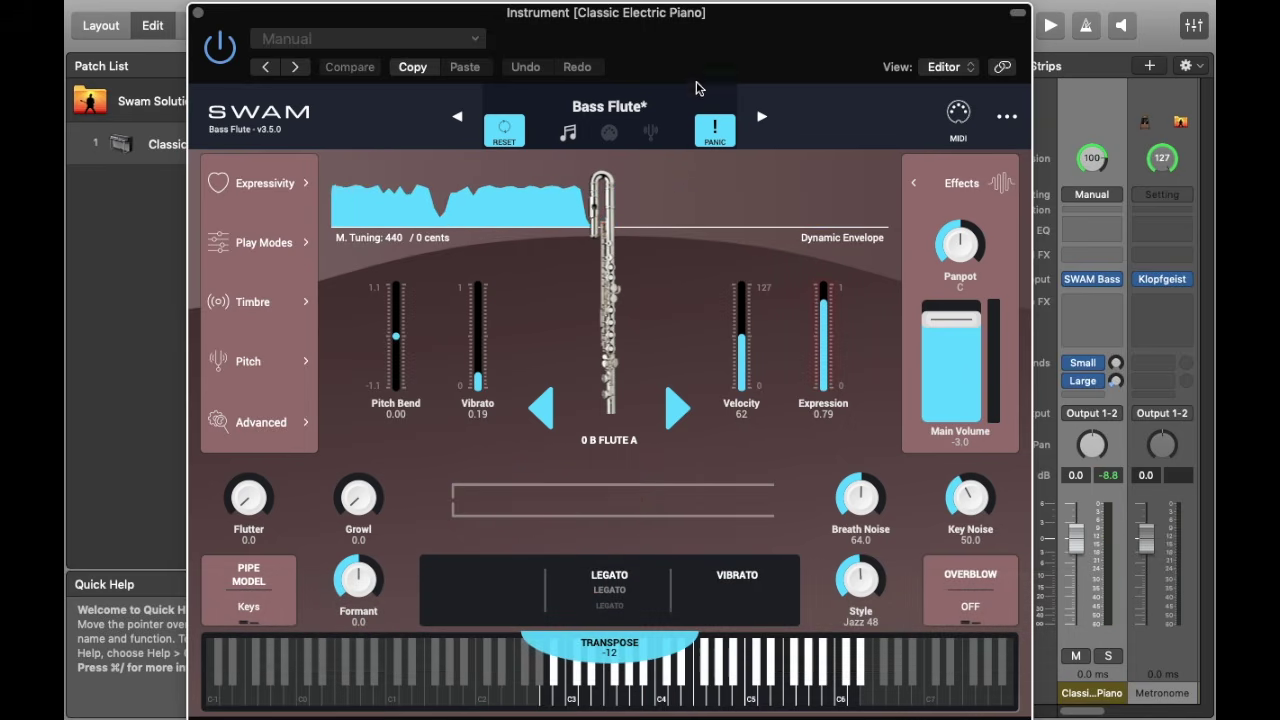
Close and reopen the SWAM Bass Flute window to check its Vibrato and Expression levels, and close it again.
drag(720, 30, 829, 285)
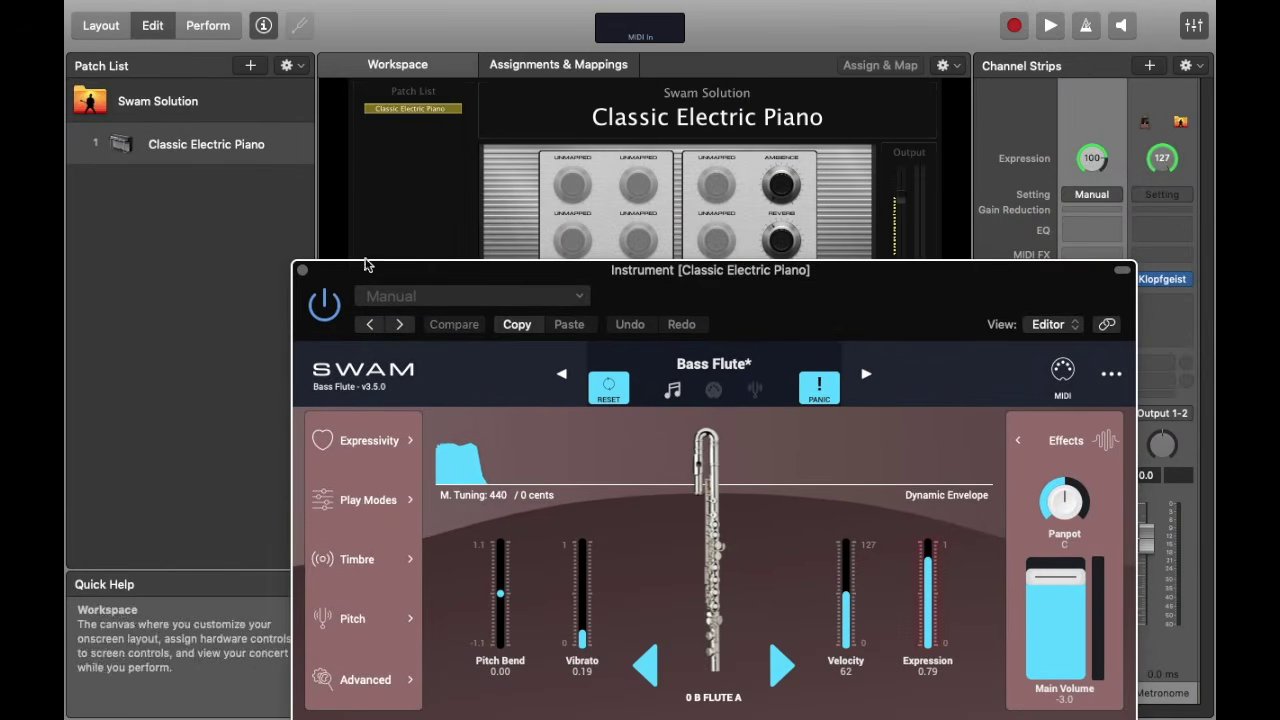
click(298, 270)
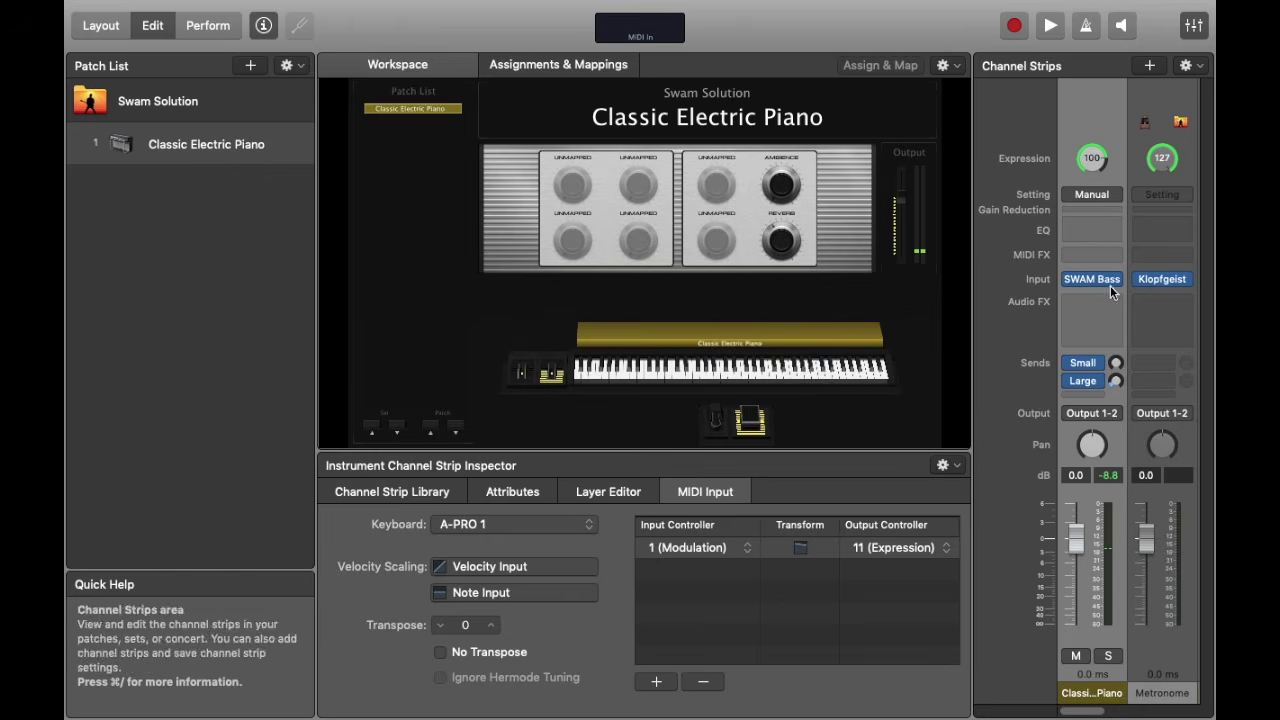
double_click(657, 385)
drag(779, 318, 659, 107)
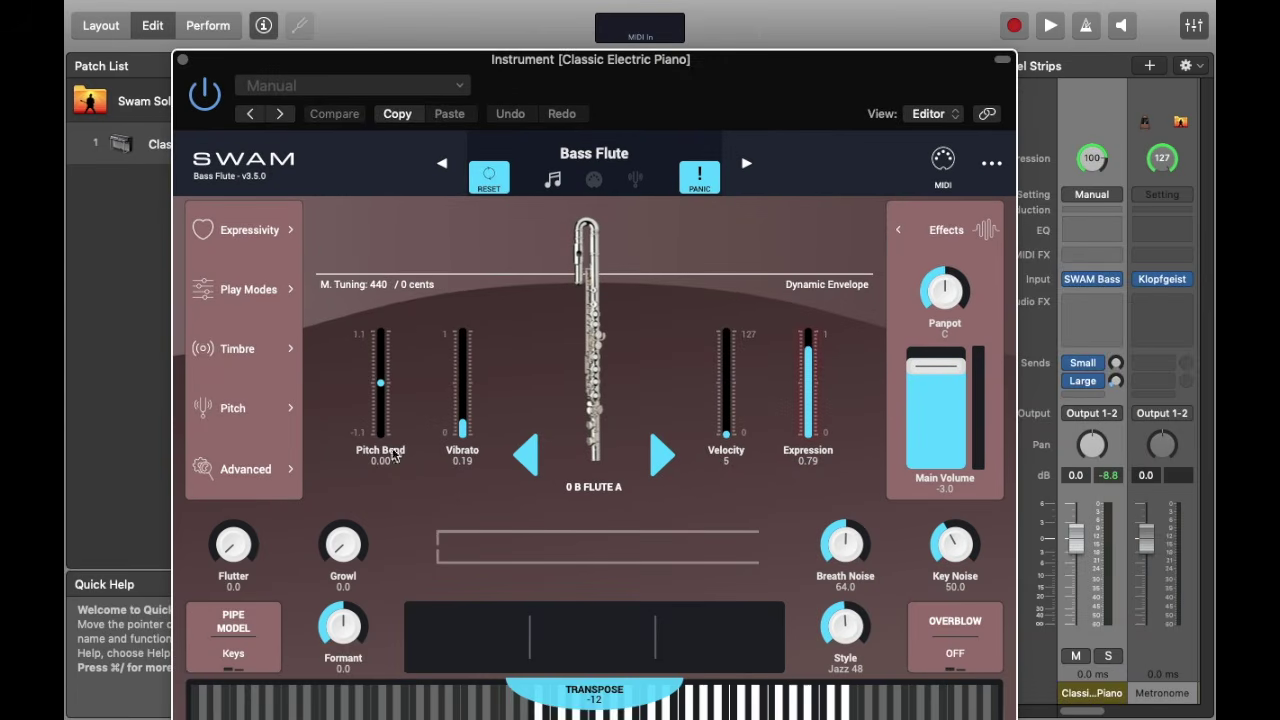
click(182, 59)
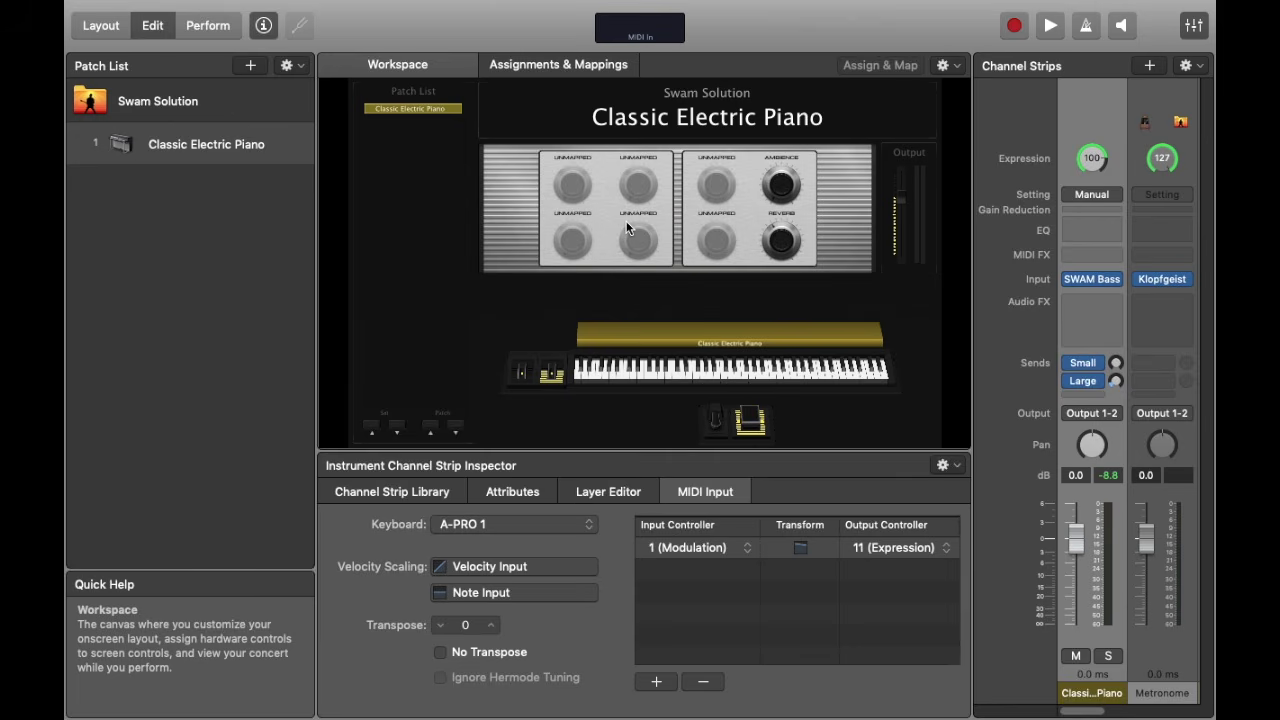
Close the Swam Solution concert and reopen it from the recently used concerts.
mouse_move(155, 7)
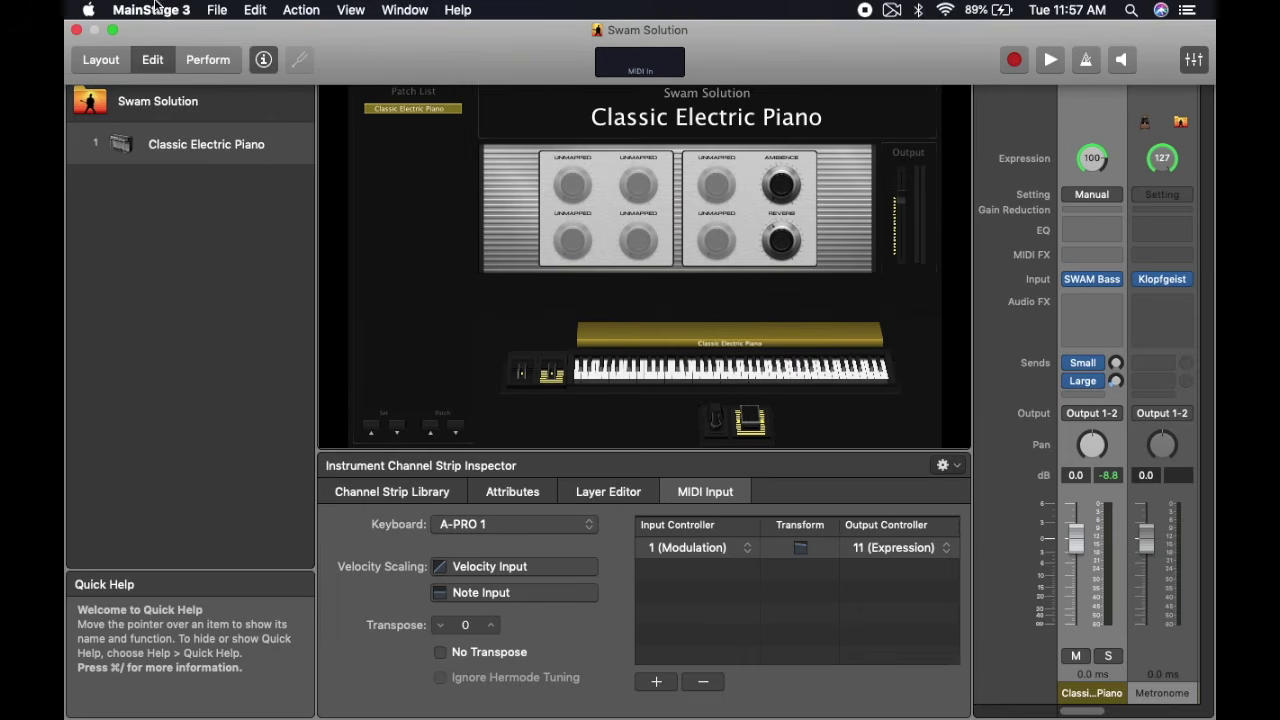
key(super+w)
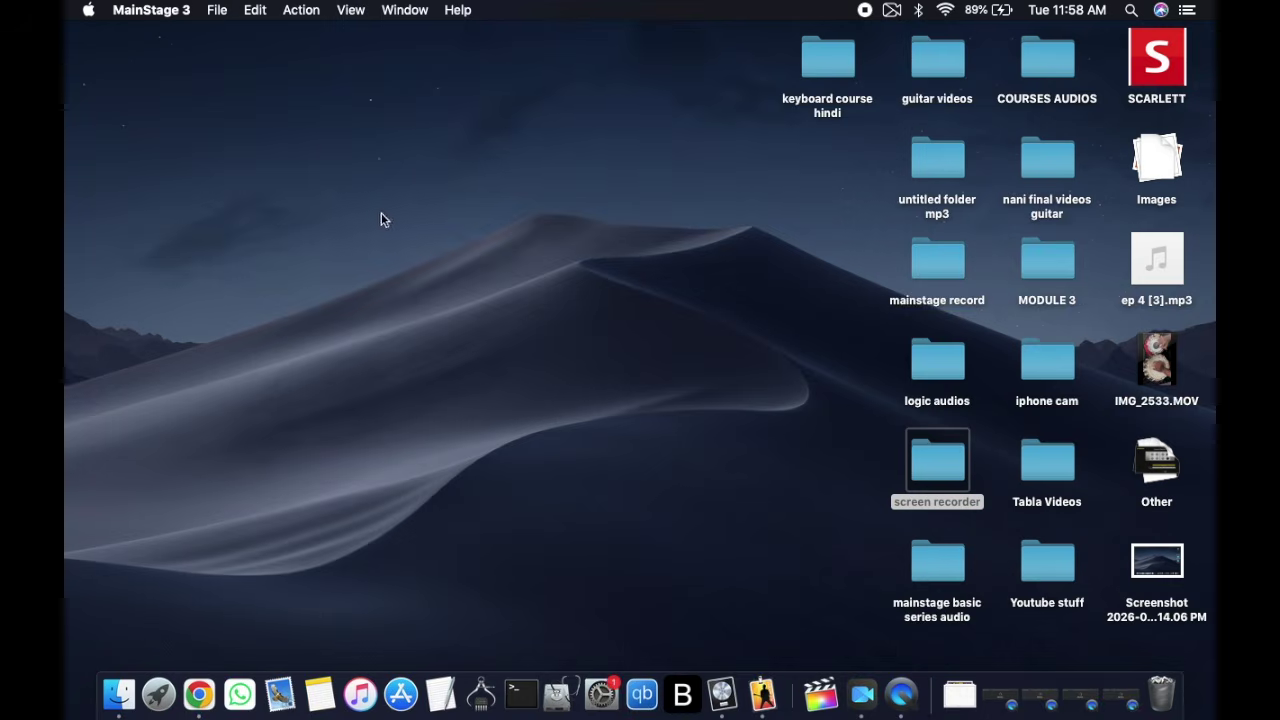
click(215, 9)
mouse_move(255, 65)
click(425, 60)
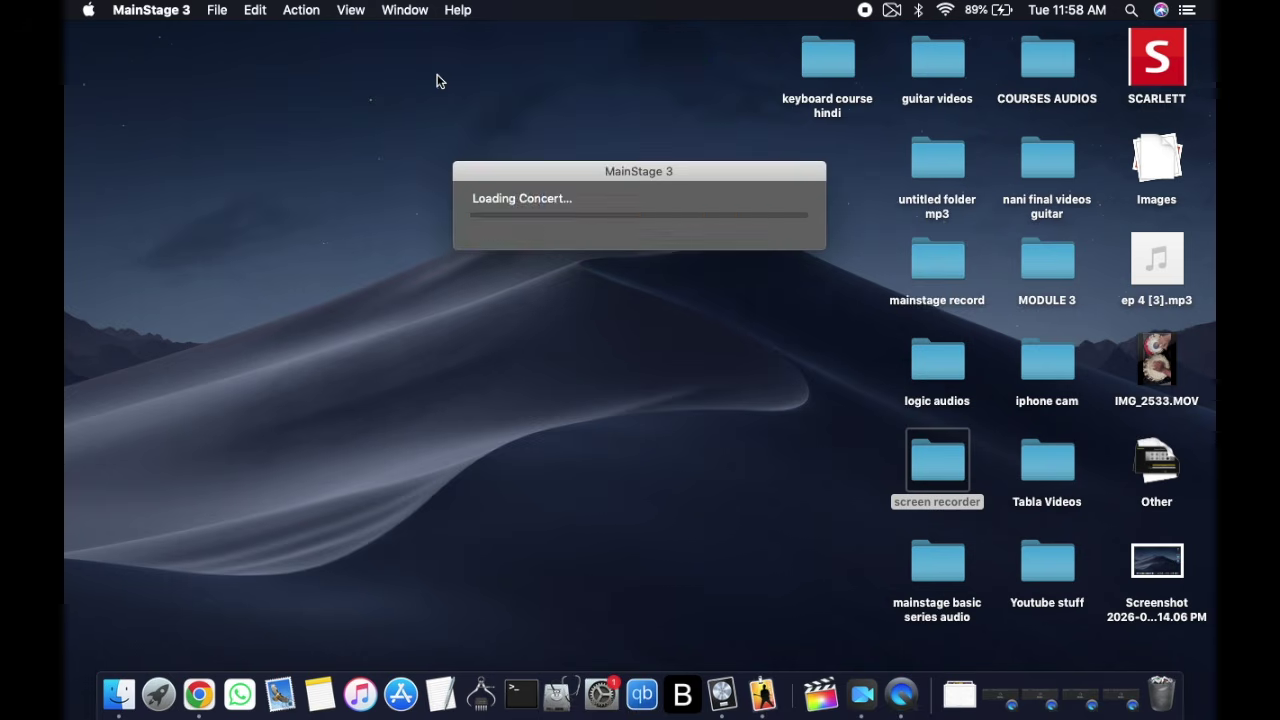